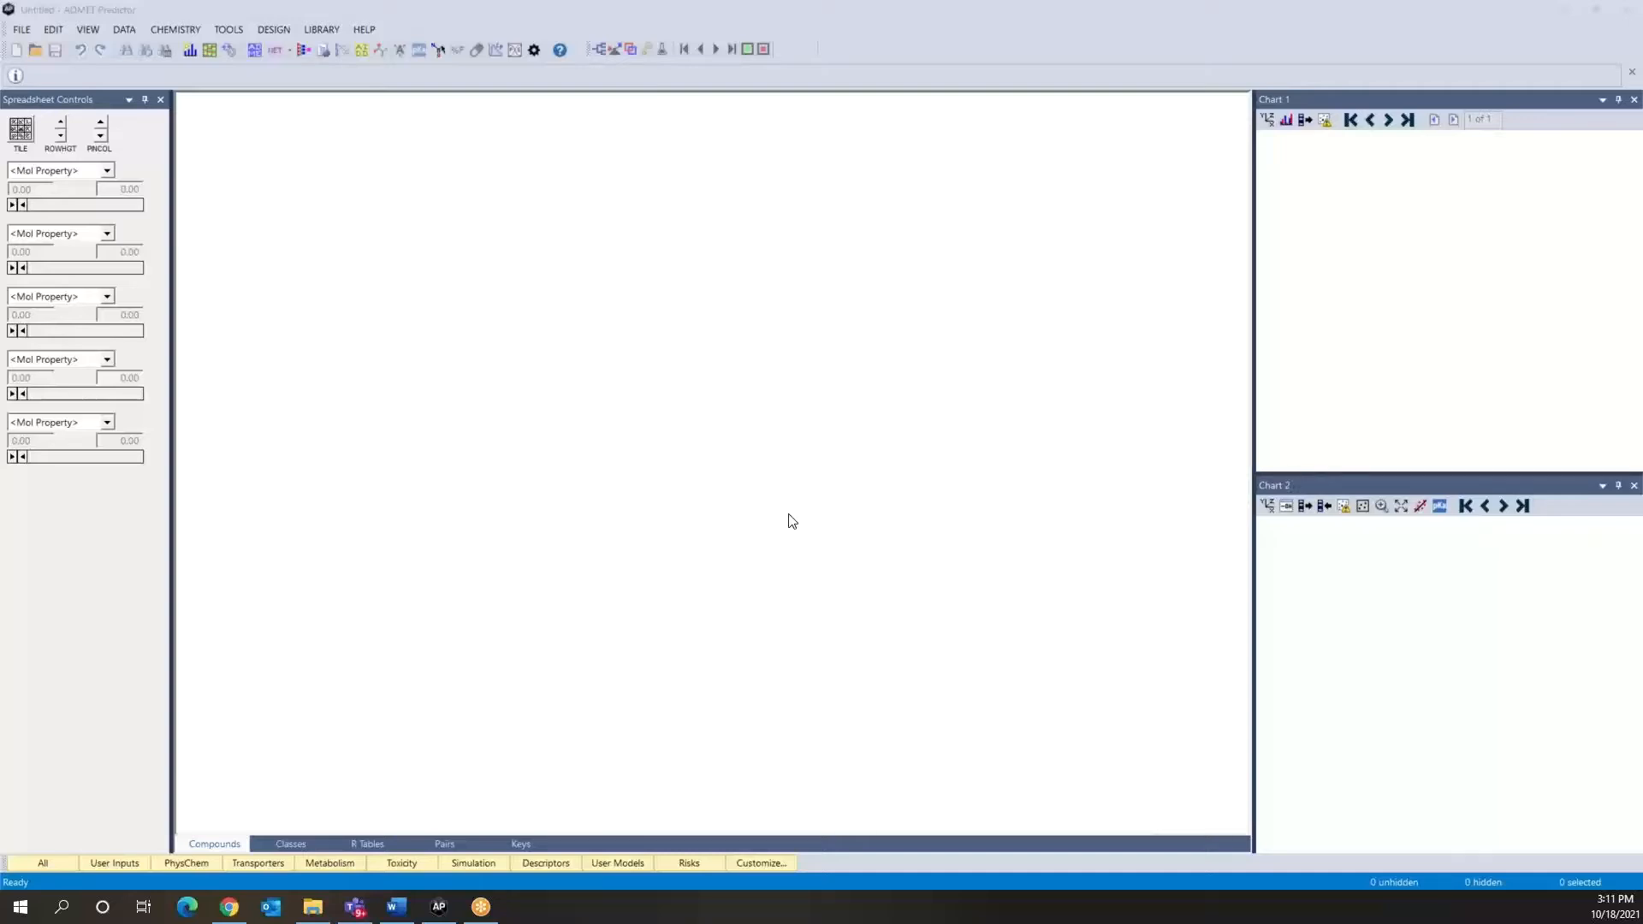
# Open the structure file Enamine_DDiversity_10560.sdf from the Scen14 folder with ID as the compound identifier field.
pyautogui.click(22, 32)
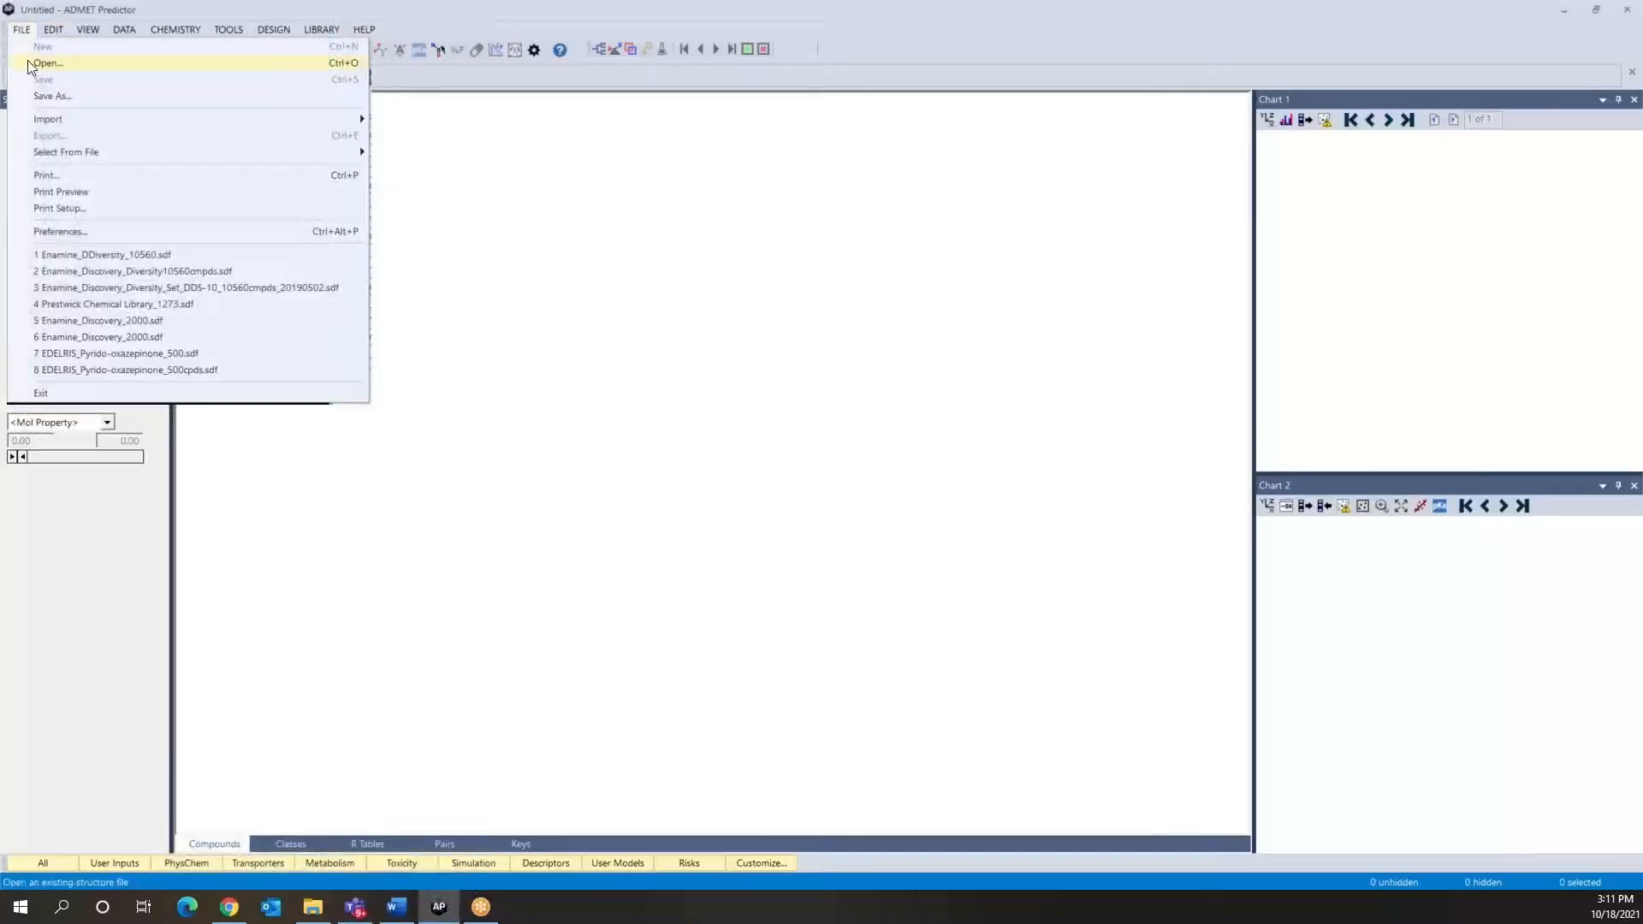
pyautogui.click(43, 64)
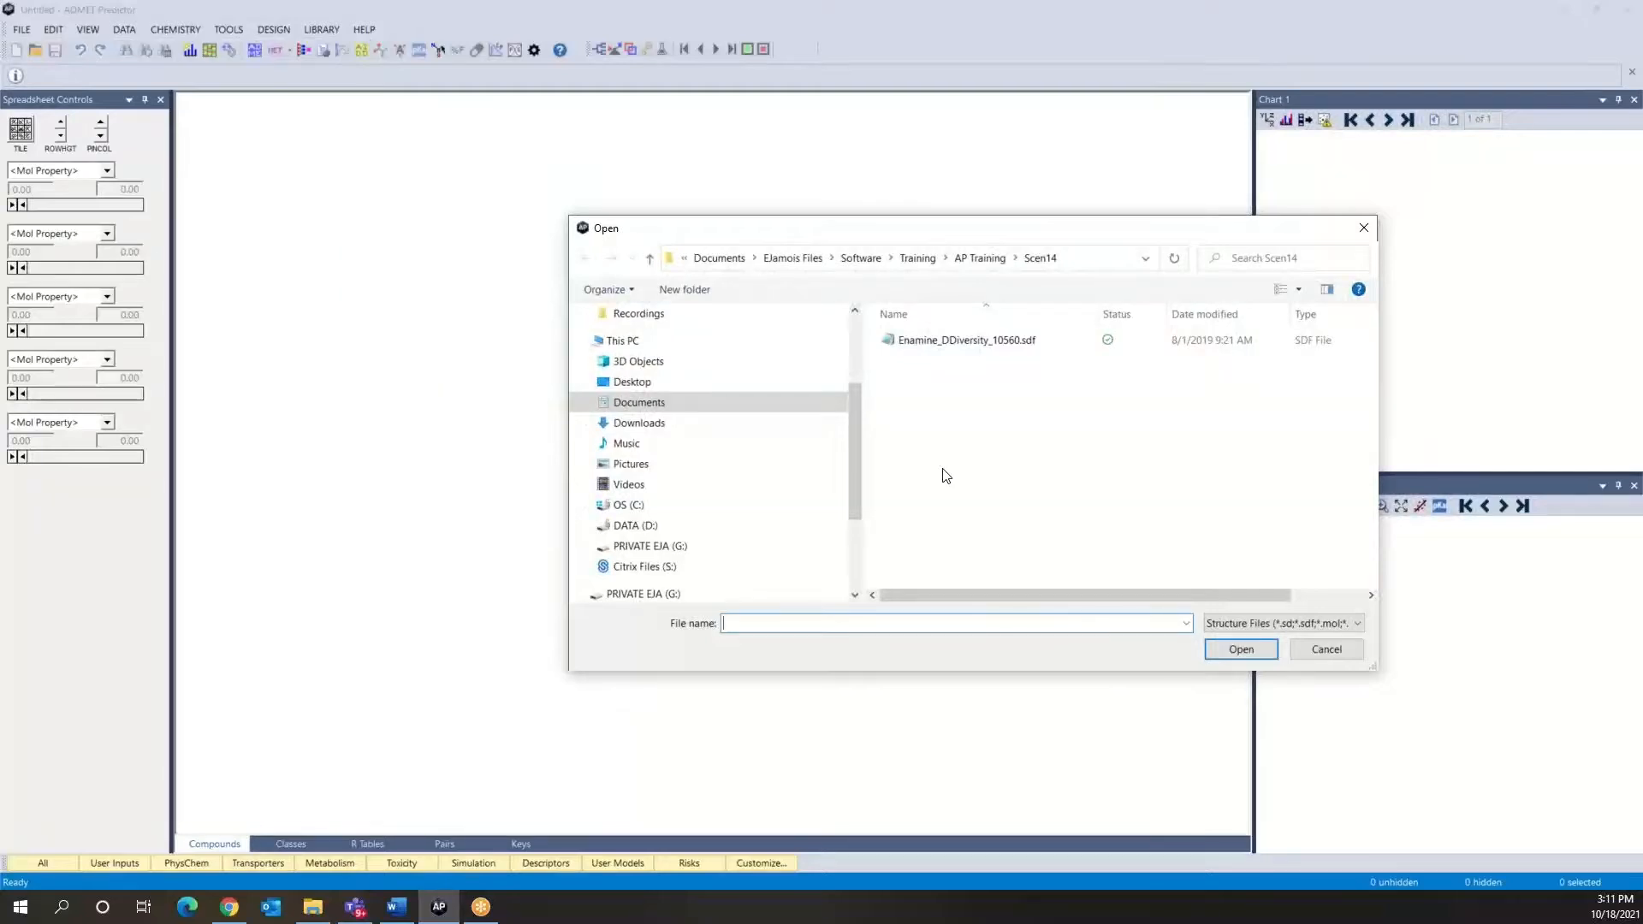
pyautogui.click(924, 342)
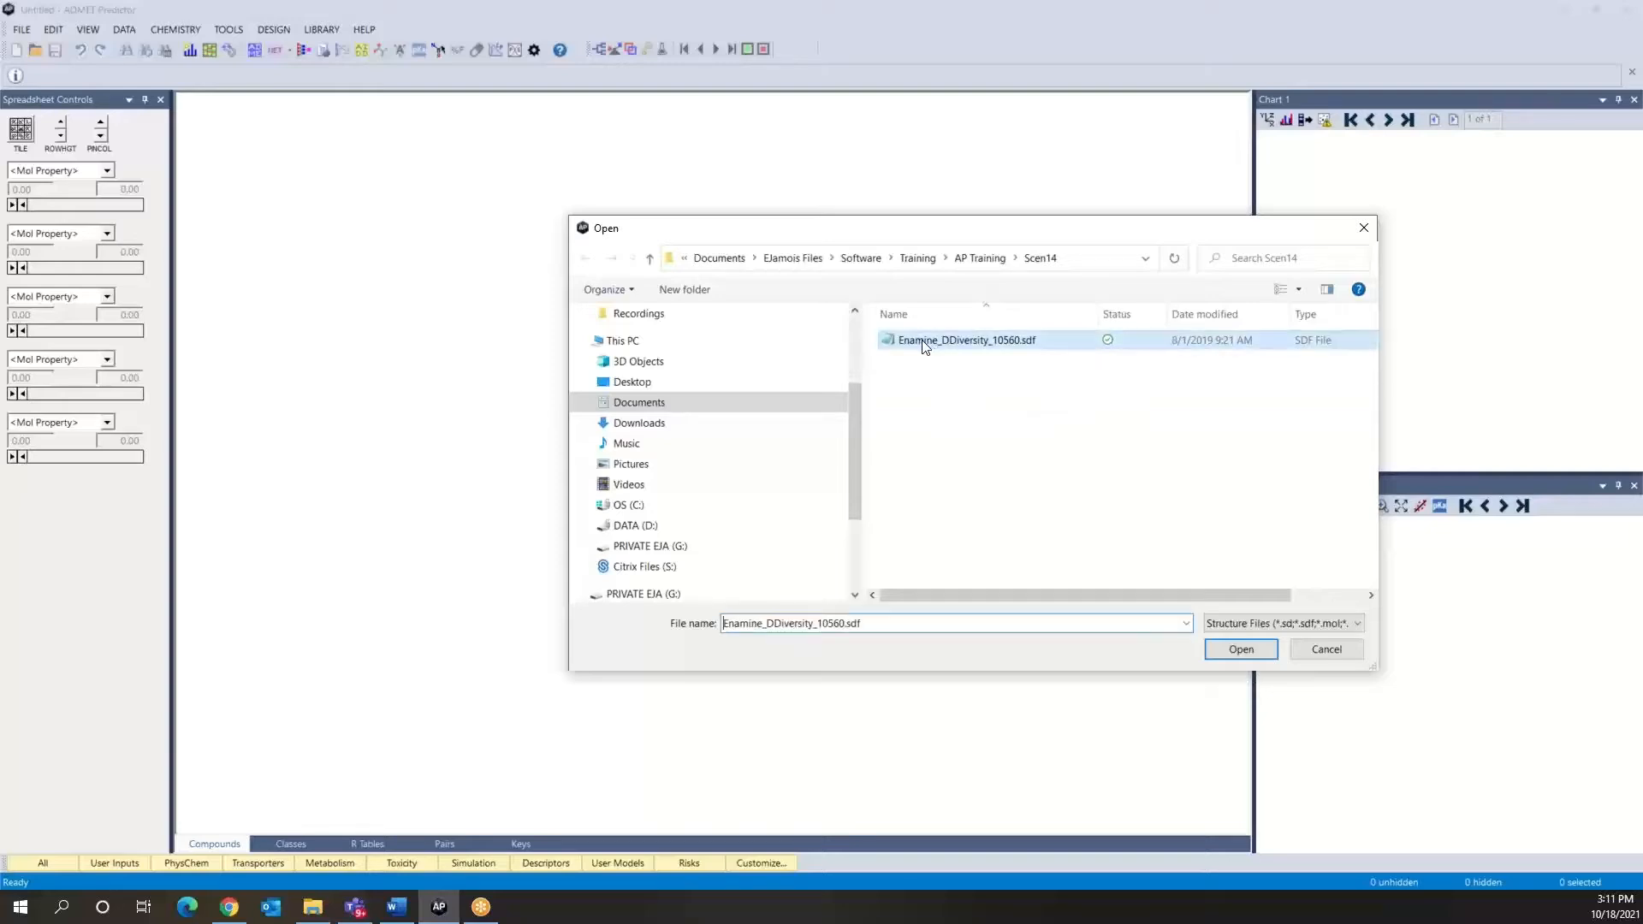
pyautogui.click(1239, 650)
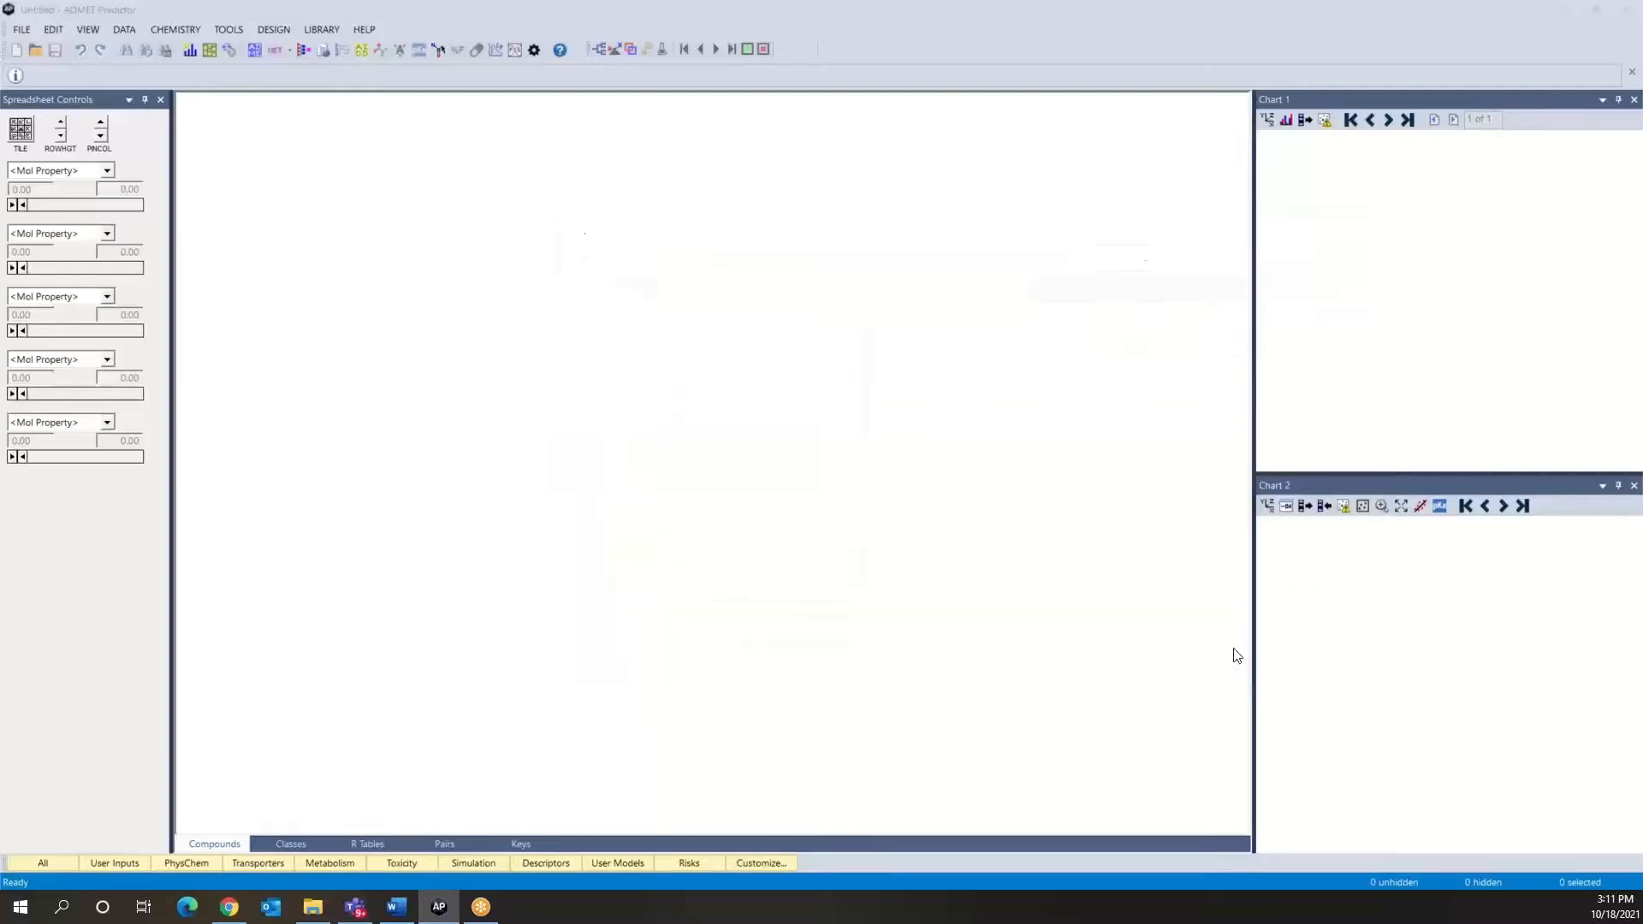
pyautogui.click(789, 454)
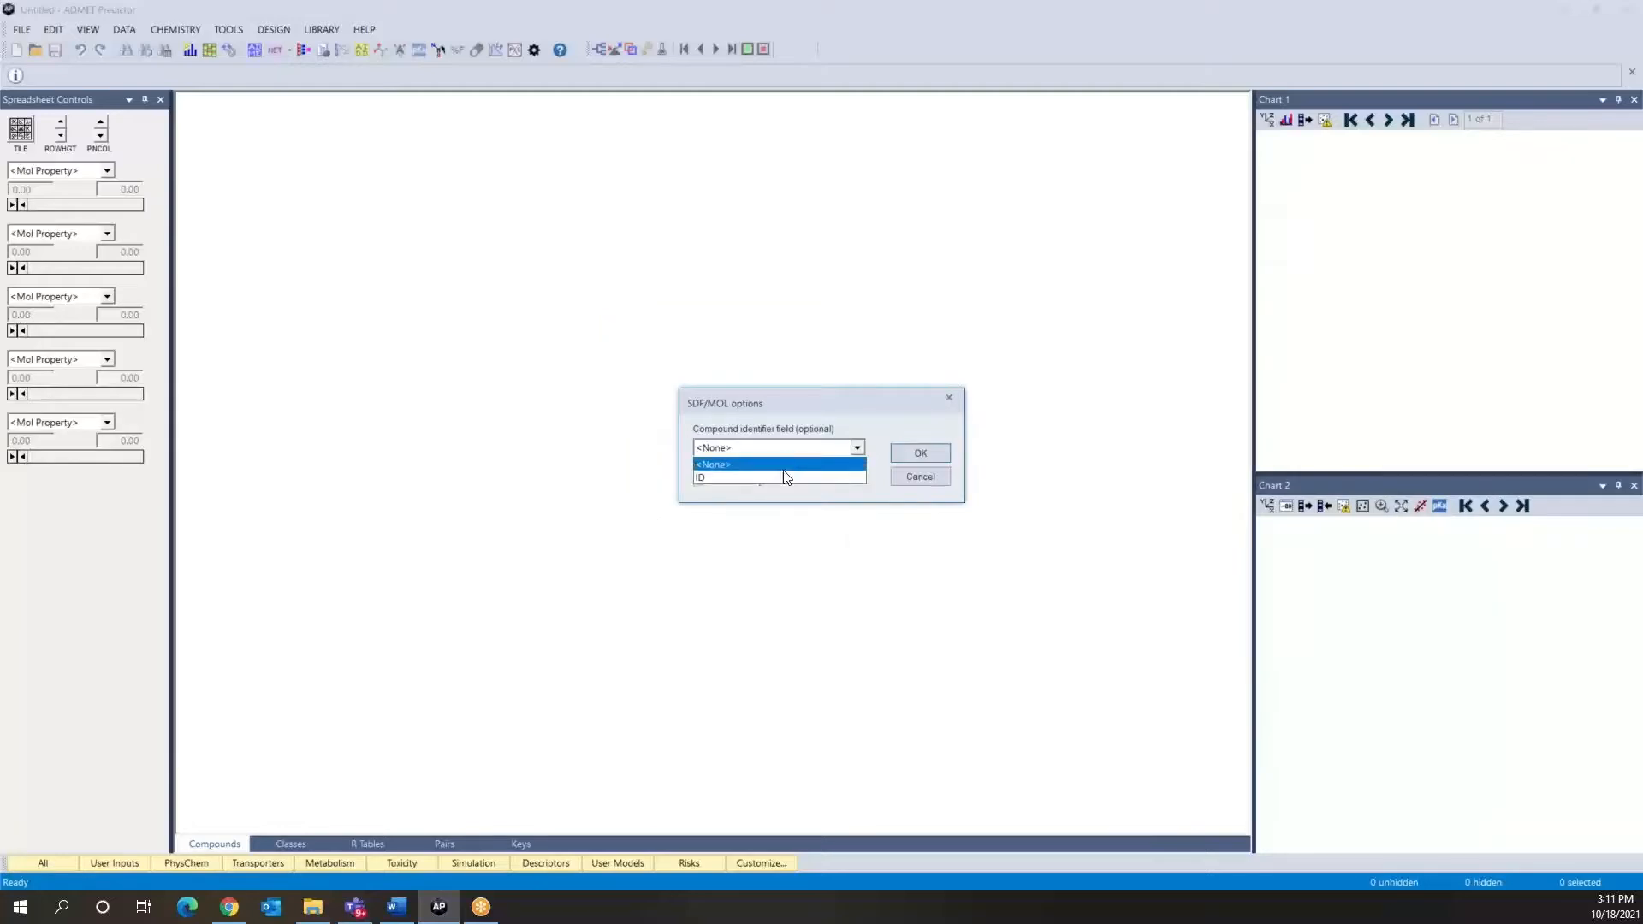
pyautogui.click(783, 469)
pyautogui.click(920, 455)
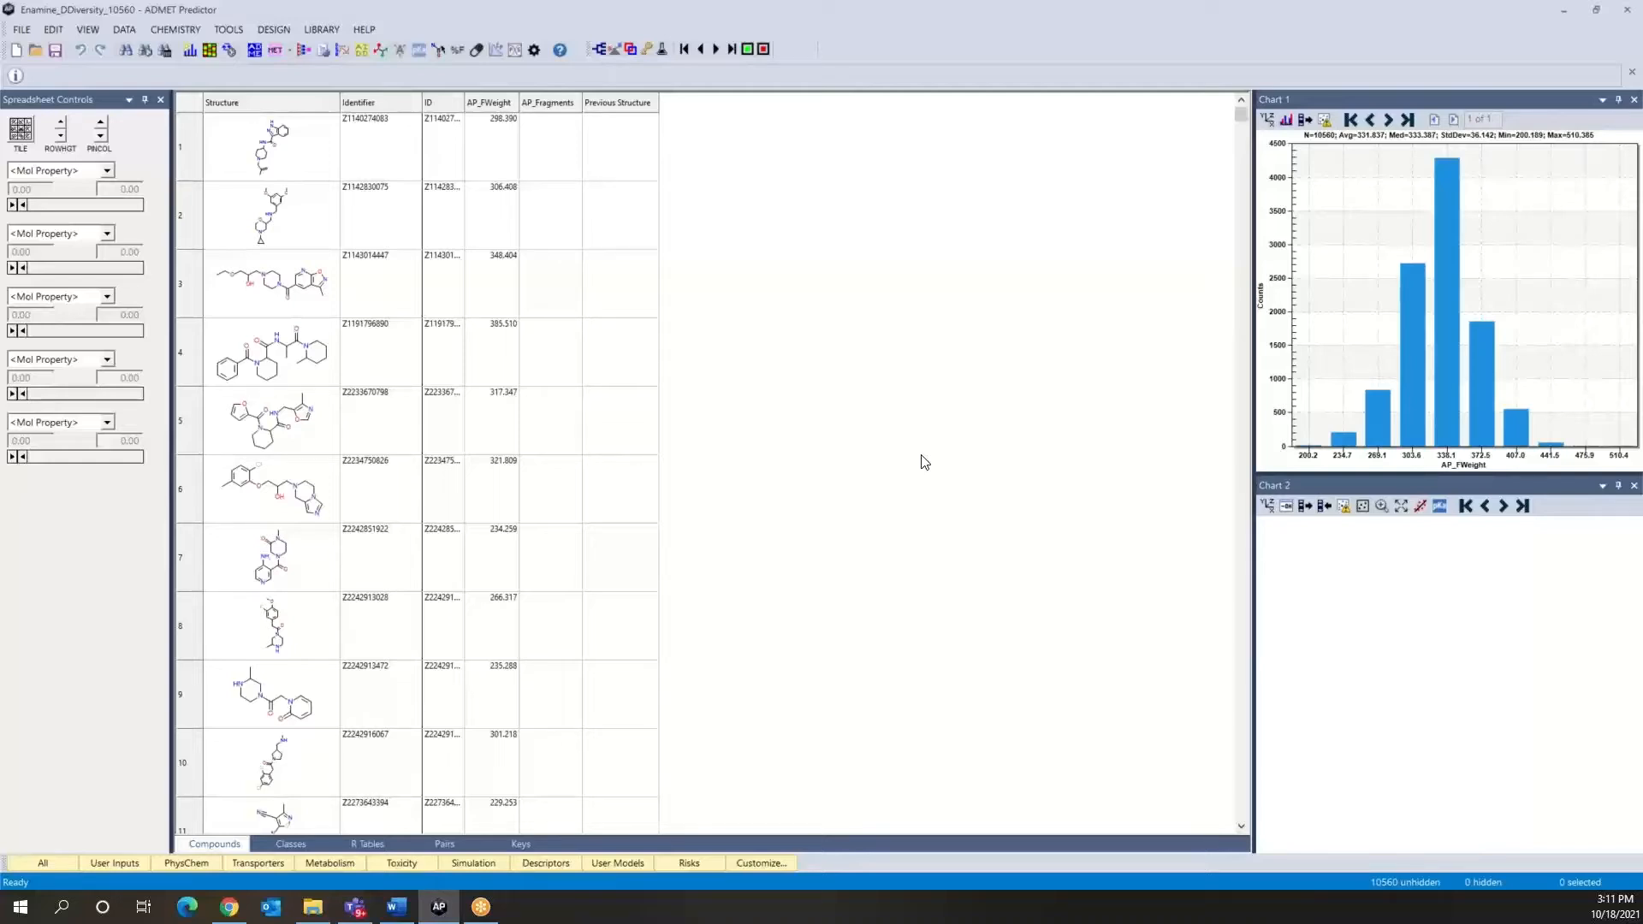
# Start a query by structure and sketch a pyridine ring in MedChem Designer as the search structure.
pyautogui.click(55, 31)
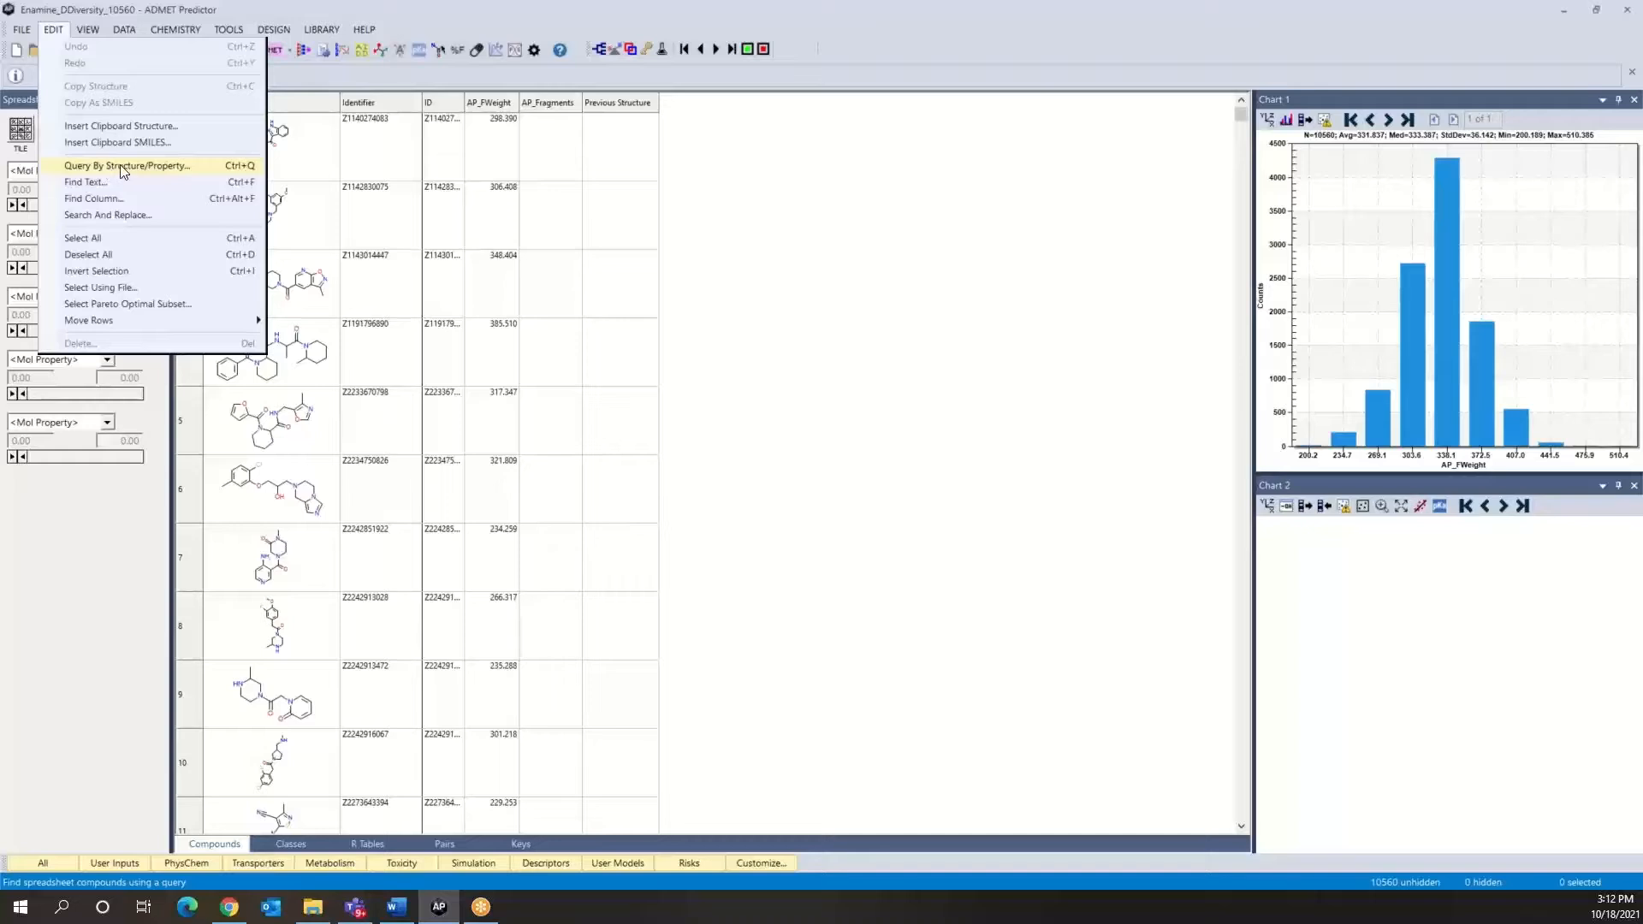
pyautogui.click(190, 167)
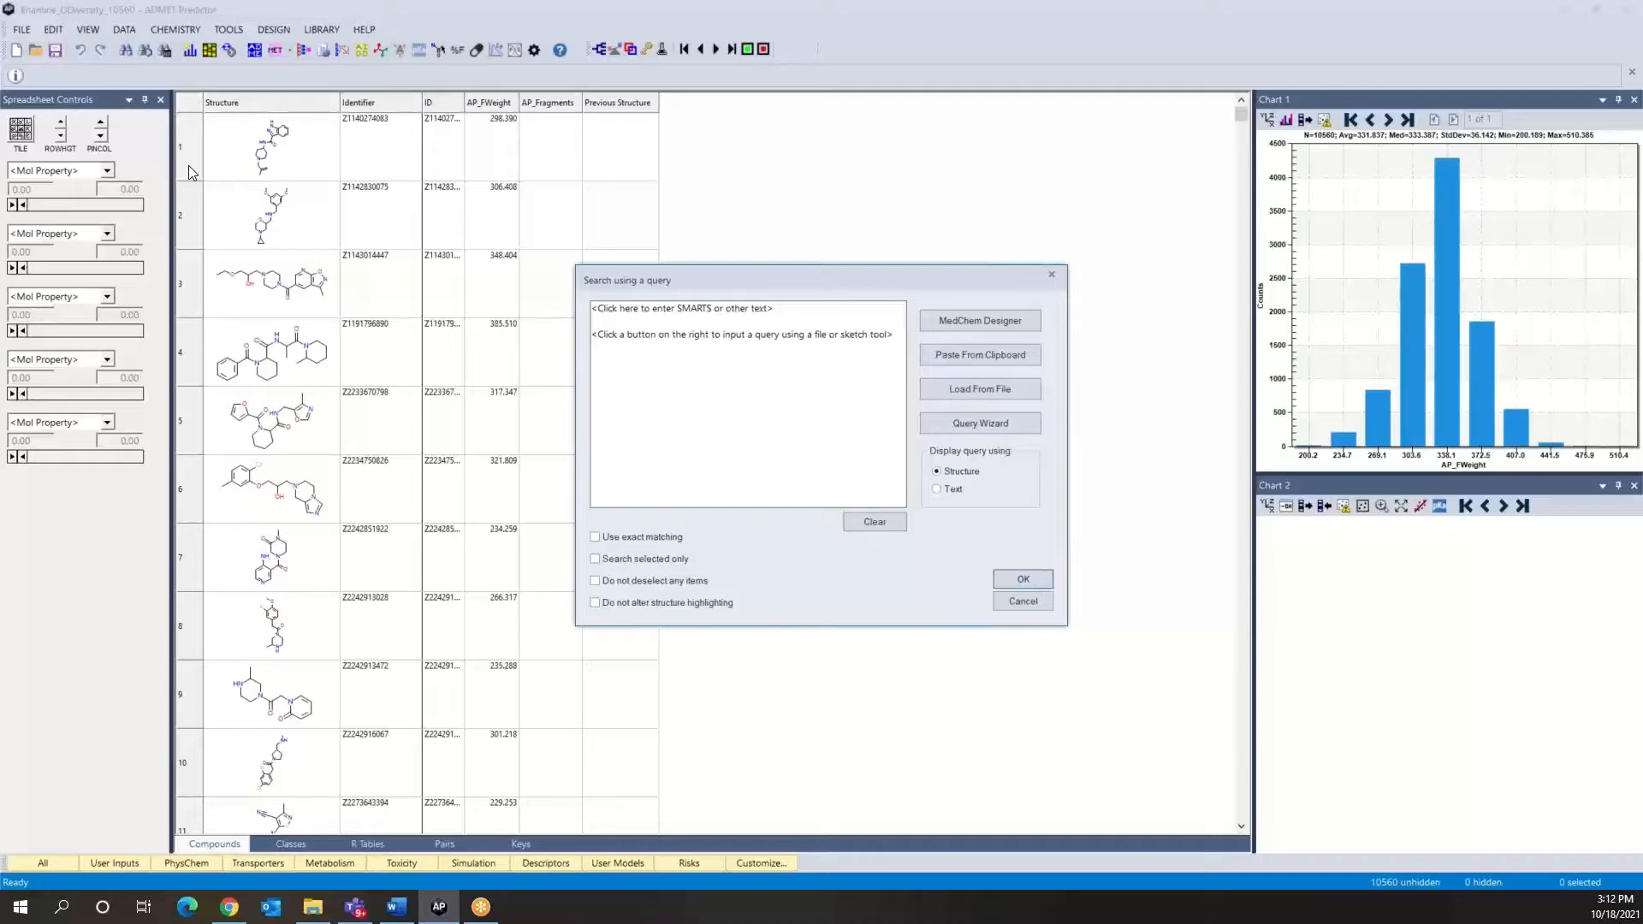
pyautogui.click(989, 321)
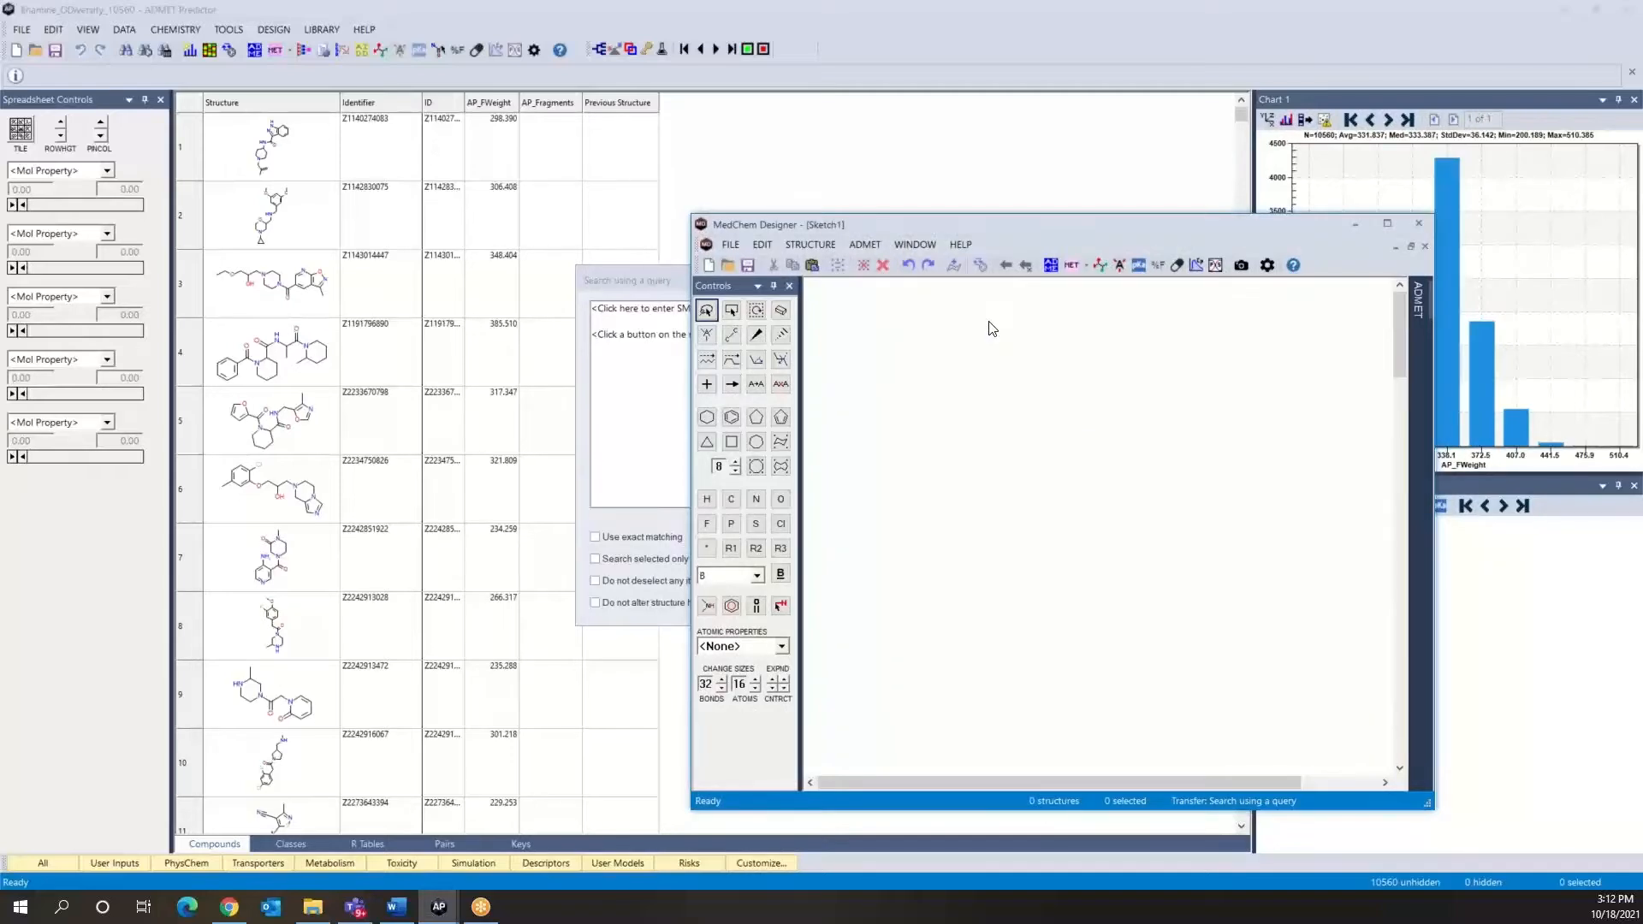
pyautogui.click(734, 418)
pyautogui.click(975, 479)
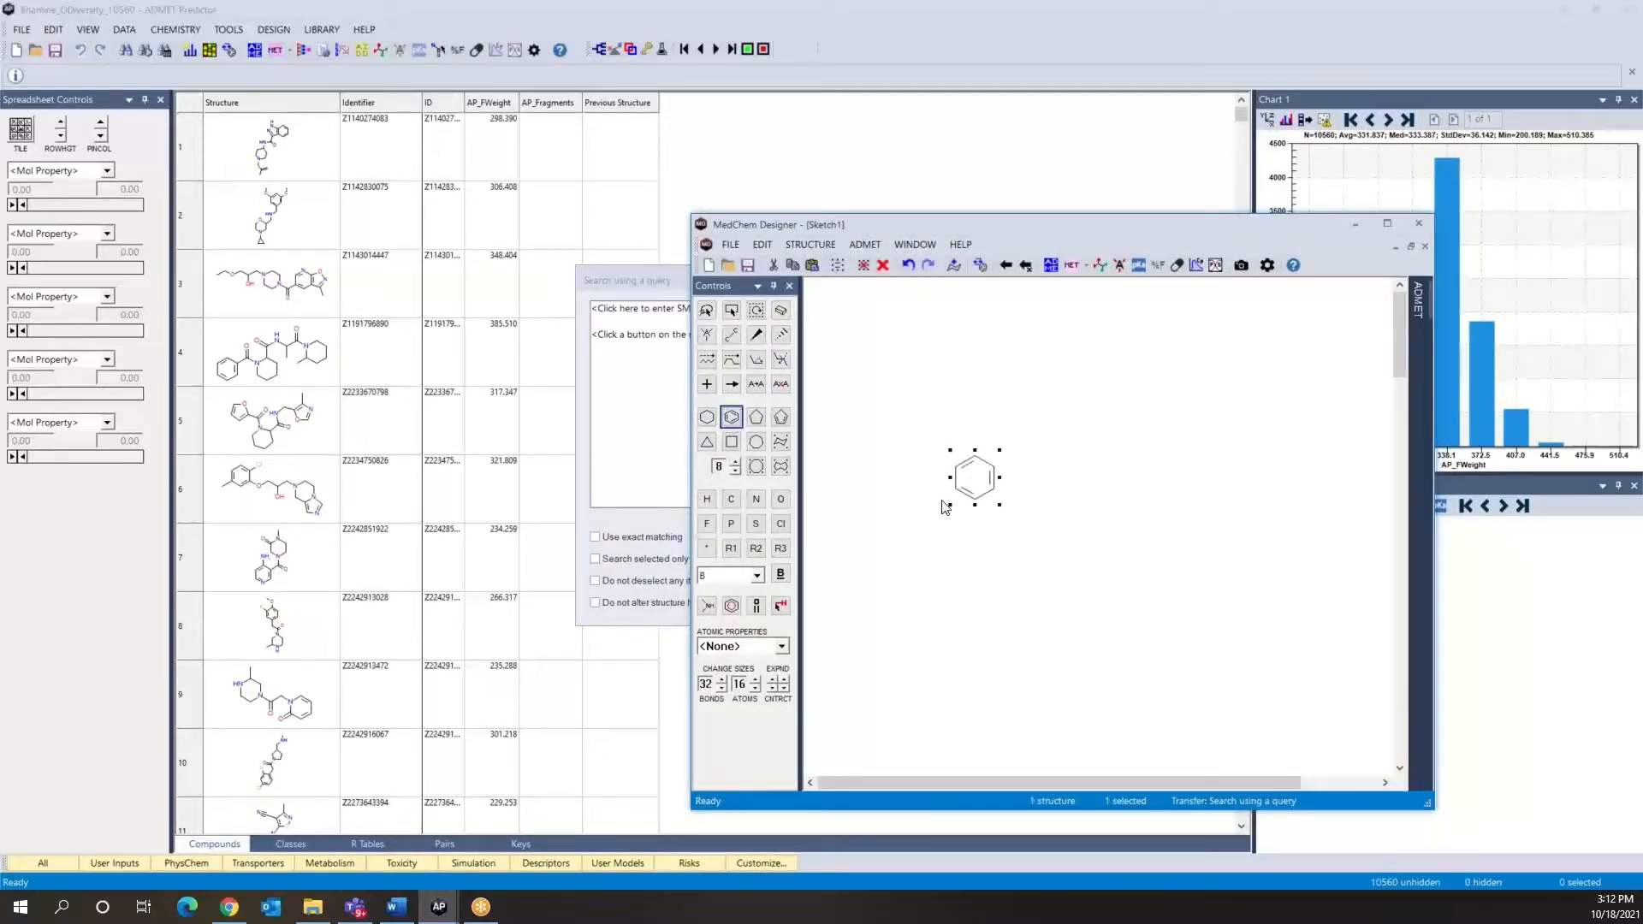
pyautogui.click(756, 498)
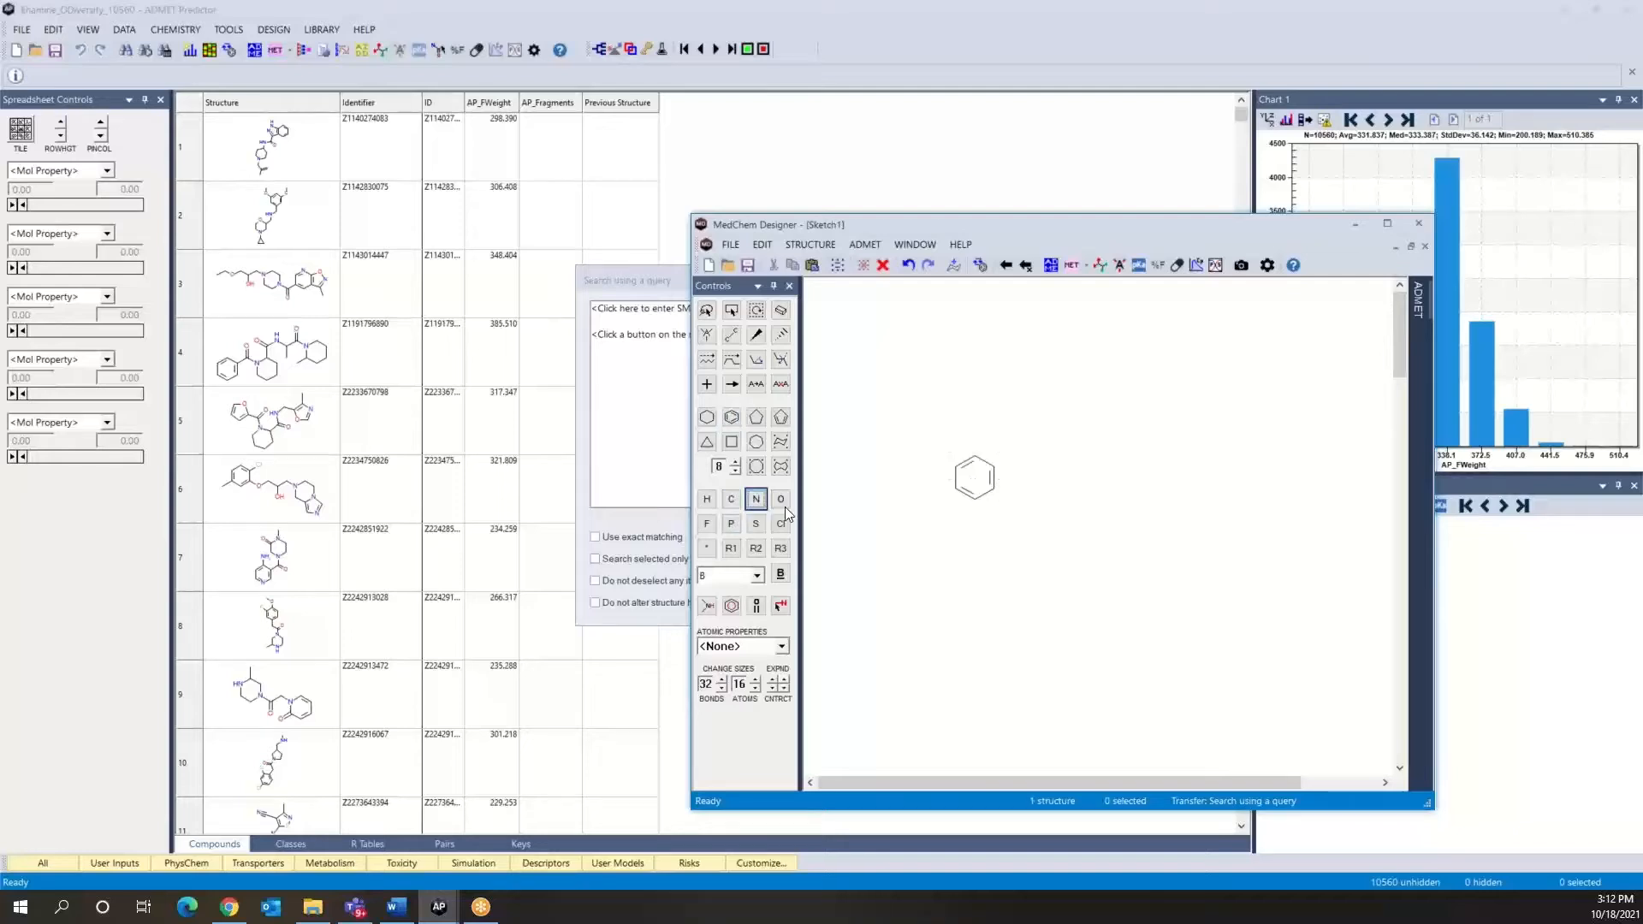
pyautogui.click(973, 496)
pyautogui.click(1008, 272)
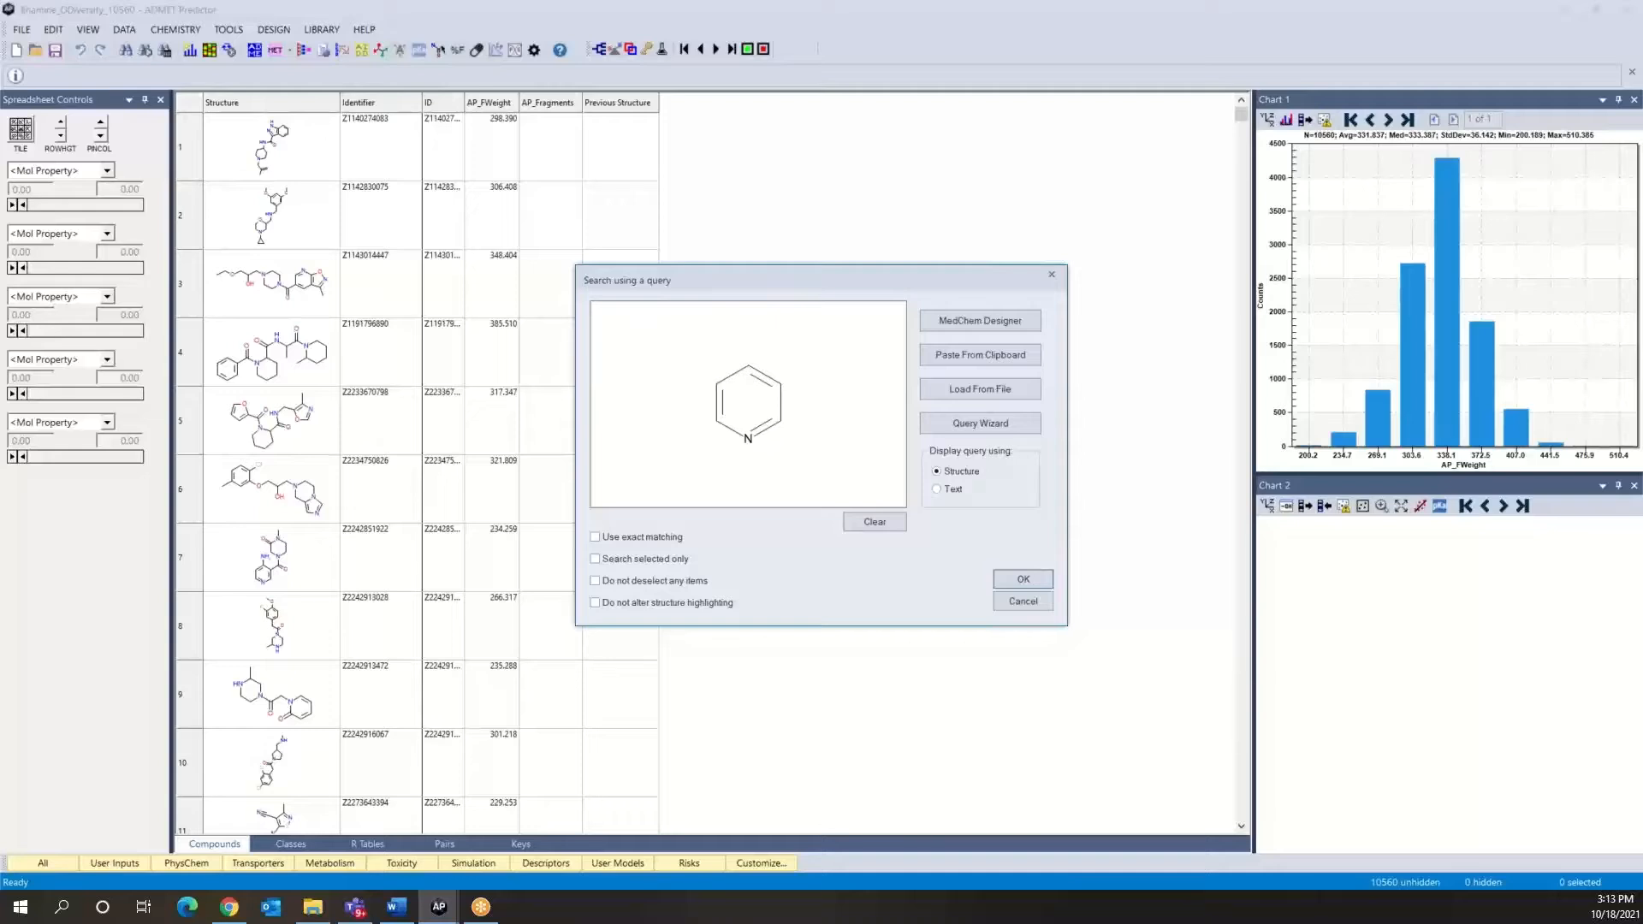
# Run the pyridine substructure query on the whole library and review the highlighted matches in the compound spreadsheet.
pyautogui.click(1023, 580)
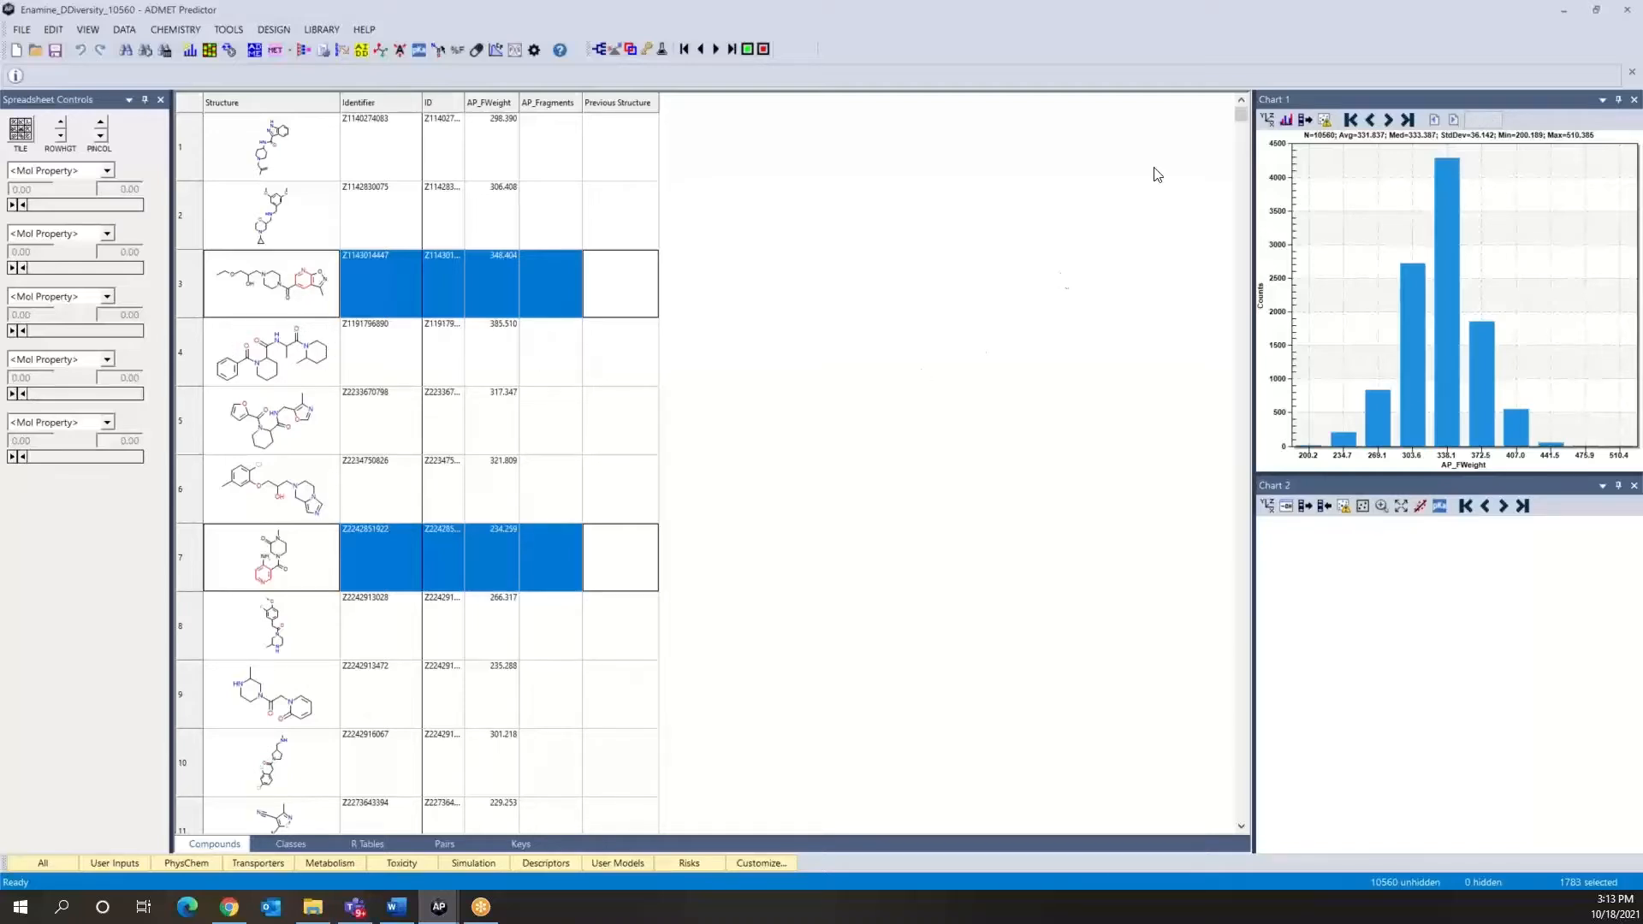
pyautogui.click(1242, 548)
pyautogui.click(1243, 548)
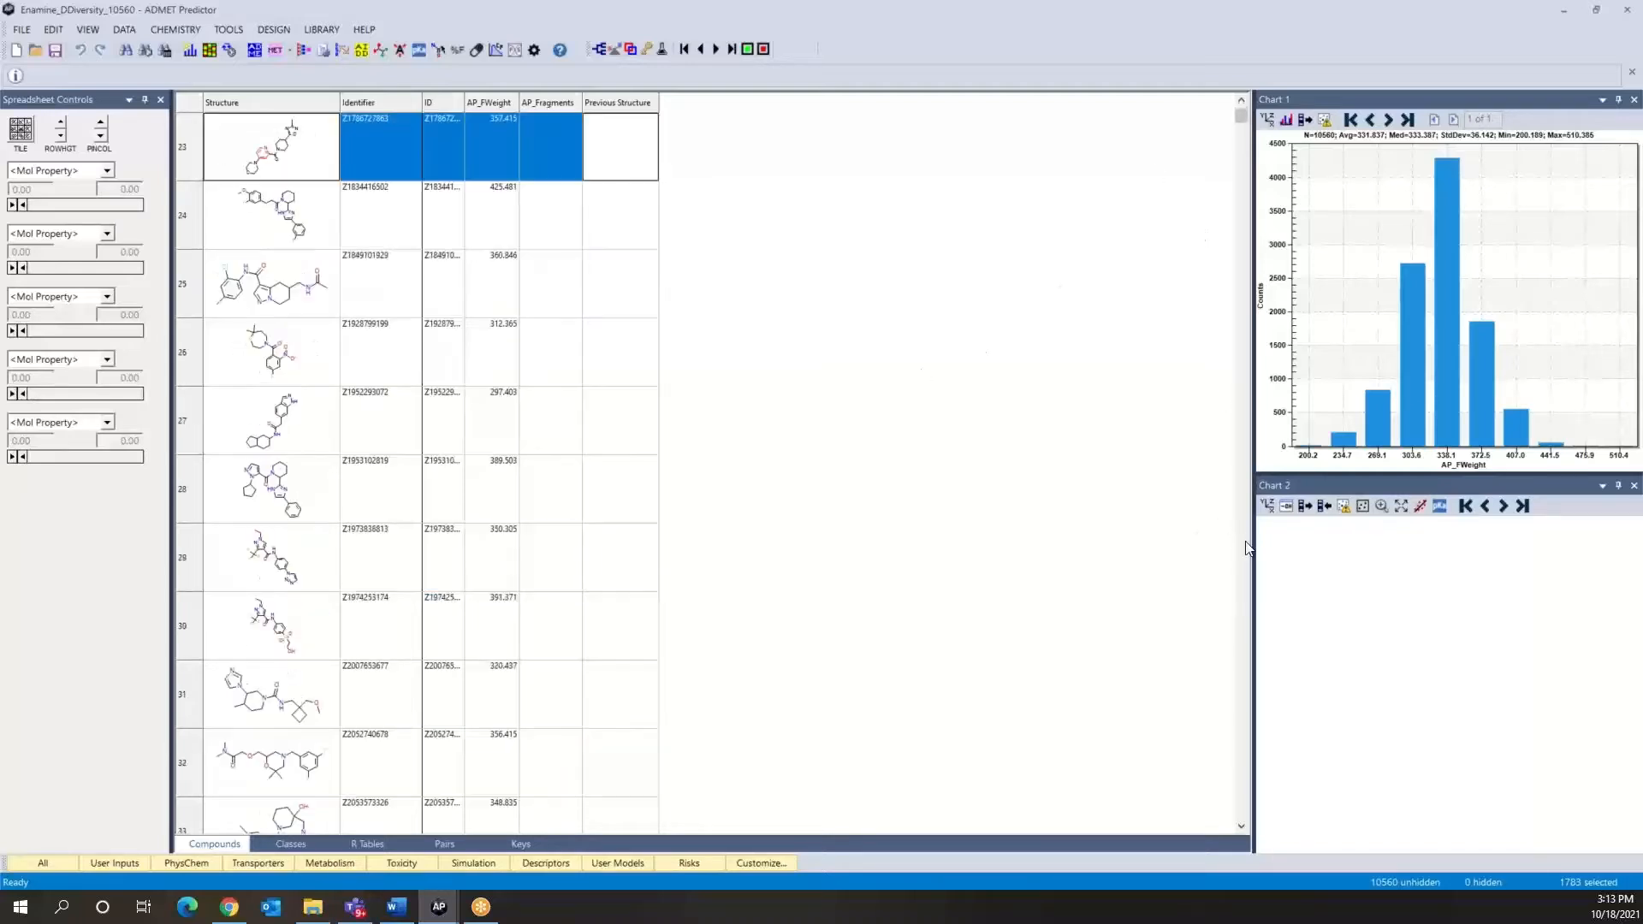
pyautogui.click(1243, 548)
pyautogui.click(1242, 548)
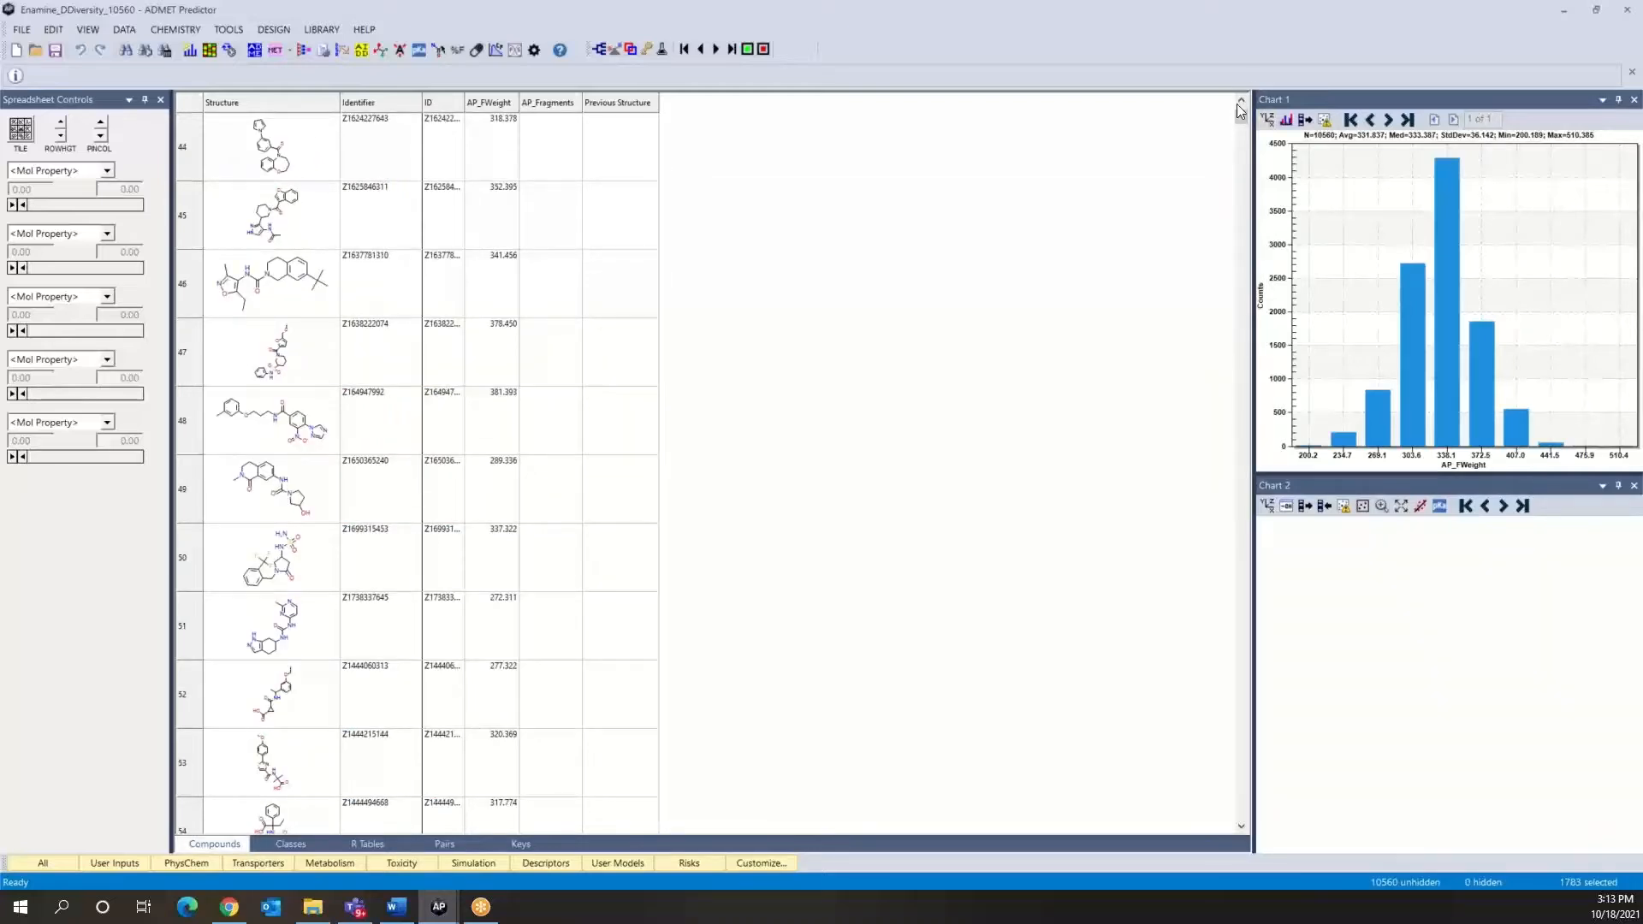
pyautogui.moveTo(1242, 118); pyautogui.dragTo(1247, 90)
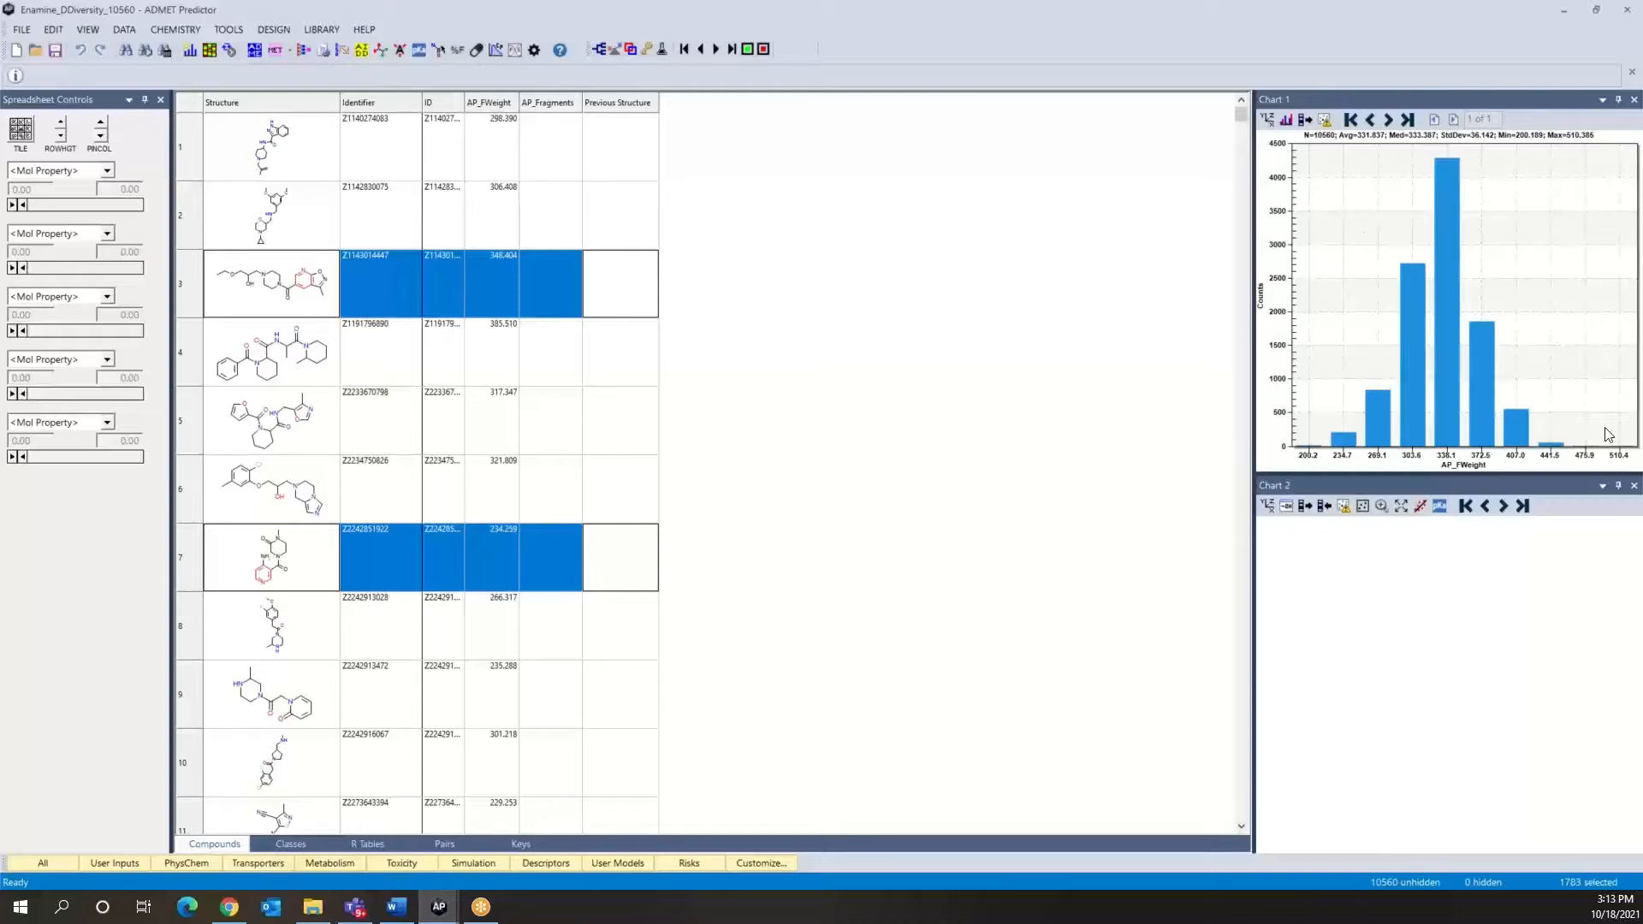
# Add a constant-value text attribute named Pyridine with the value Yes to the selected matching compounds.
pyautogui.rightClick(316, 292)
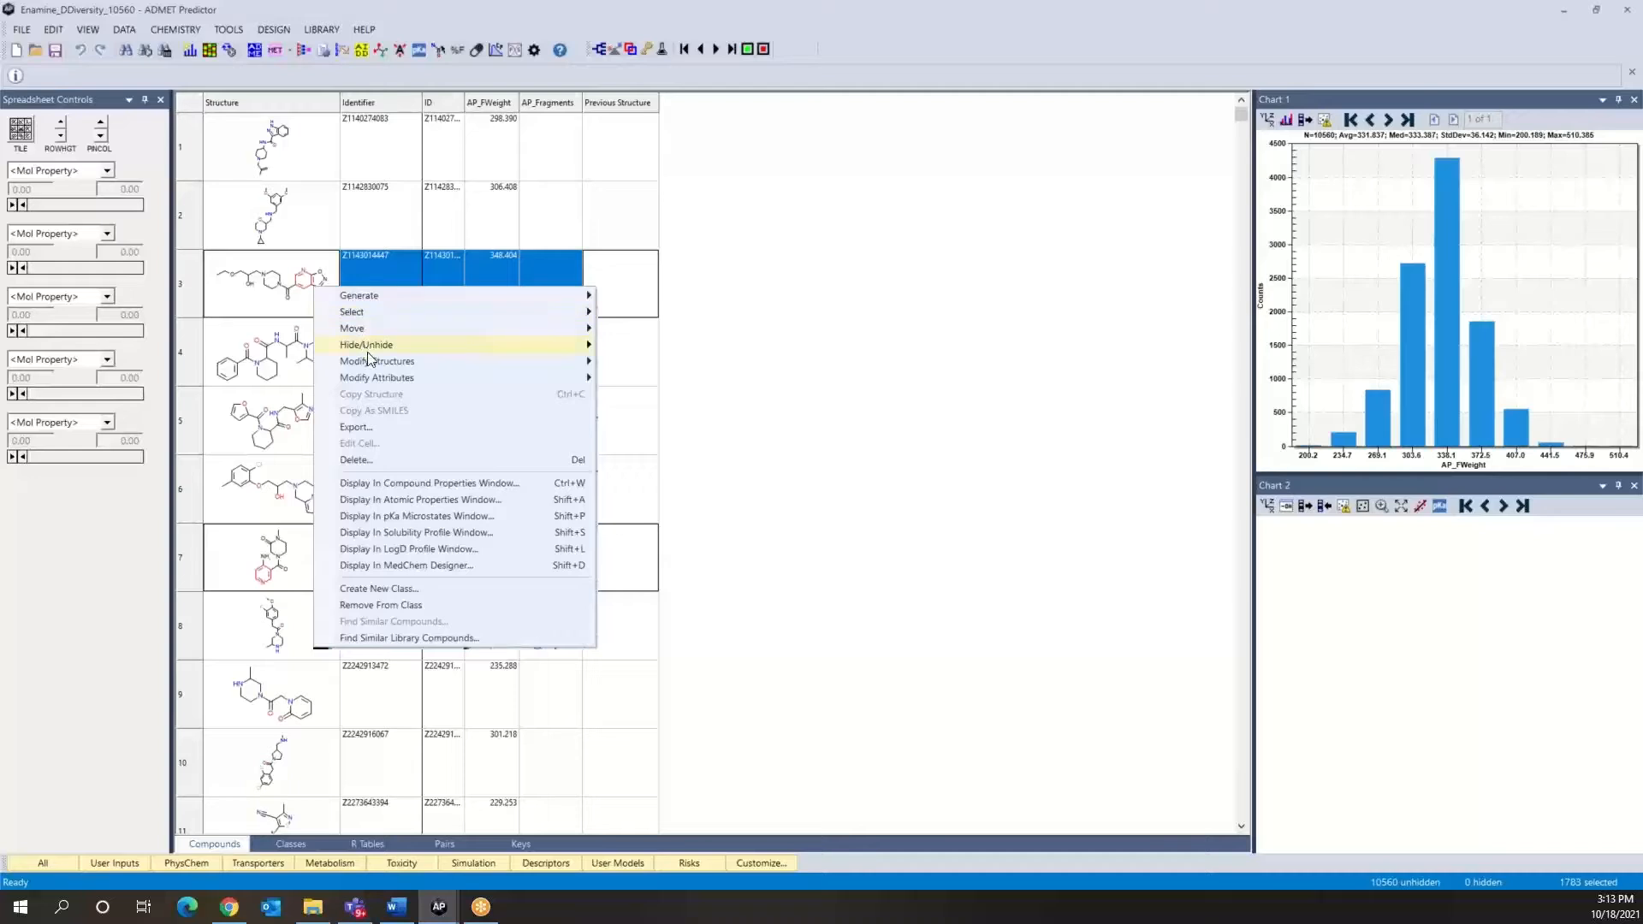
pyautogui.moveTo(377, 385)
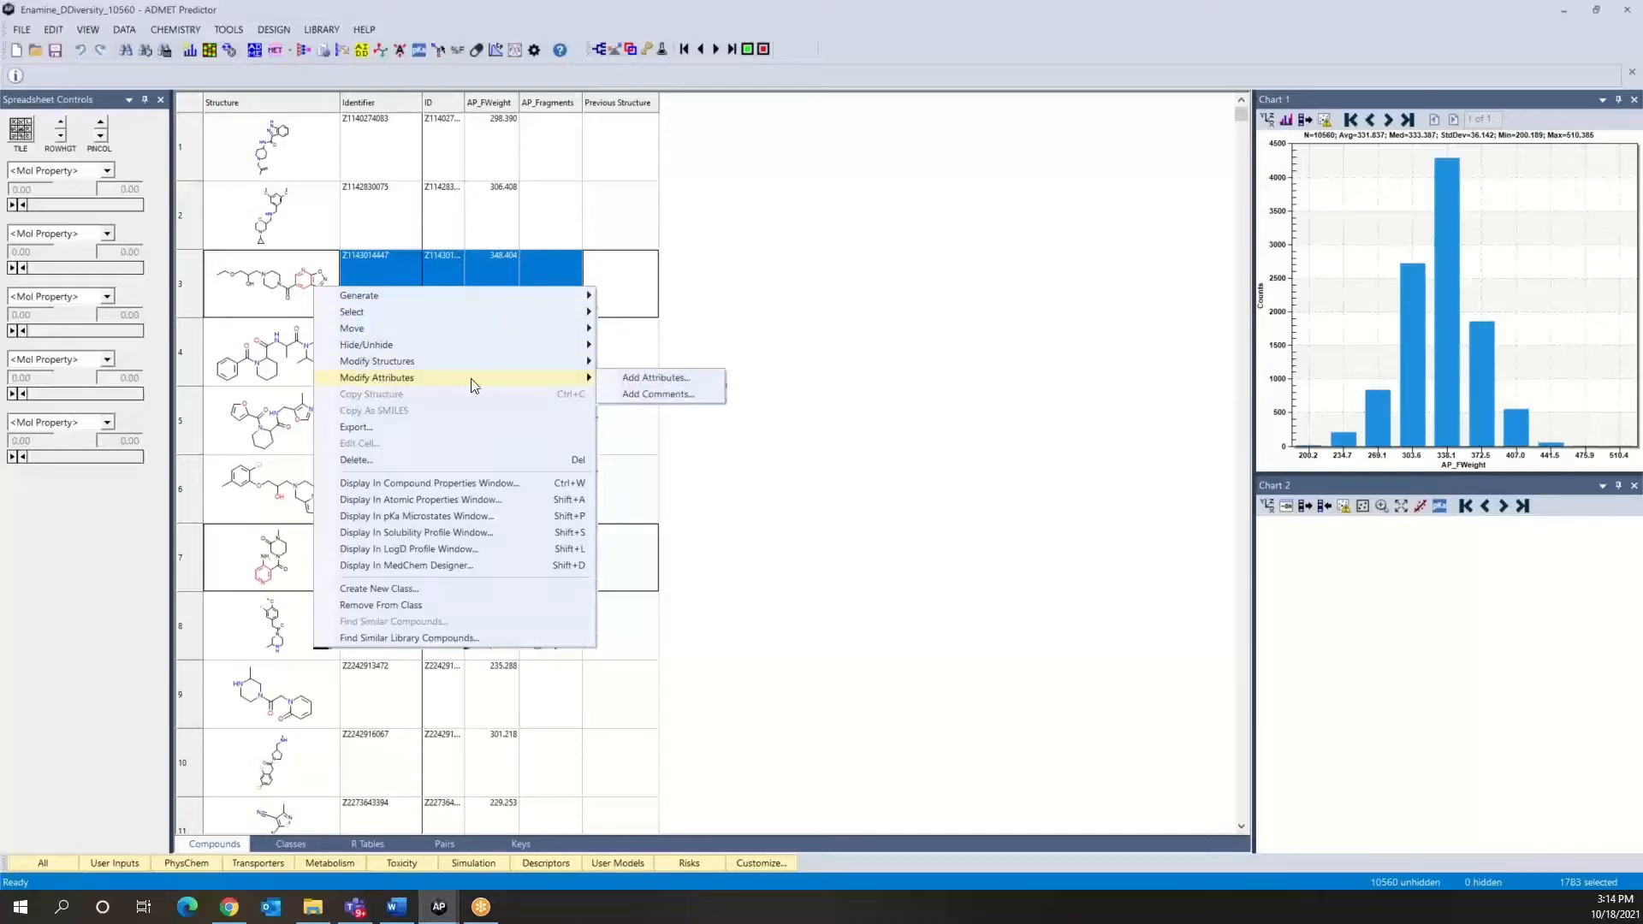
pyautogui.click(629, 379)
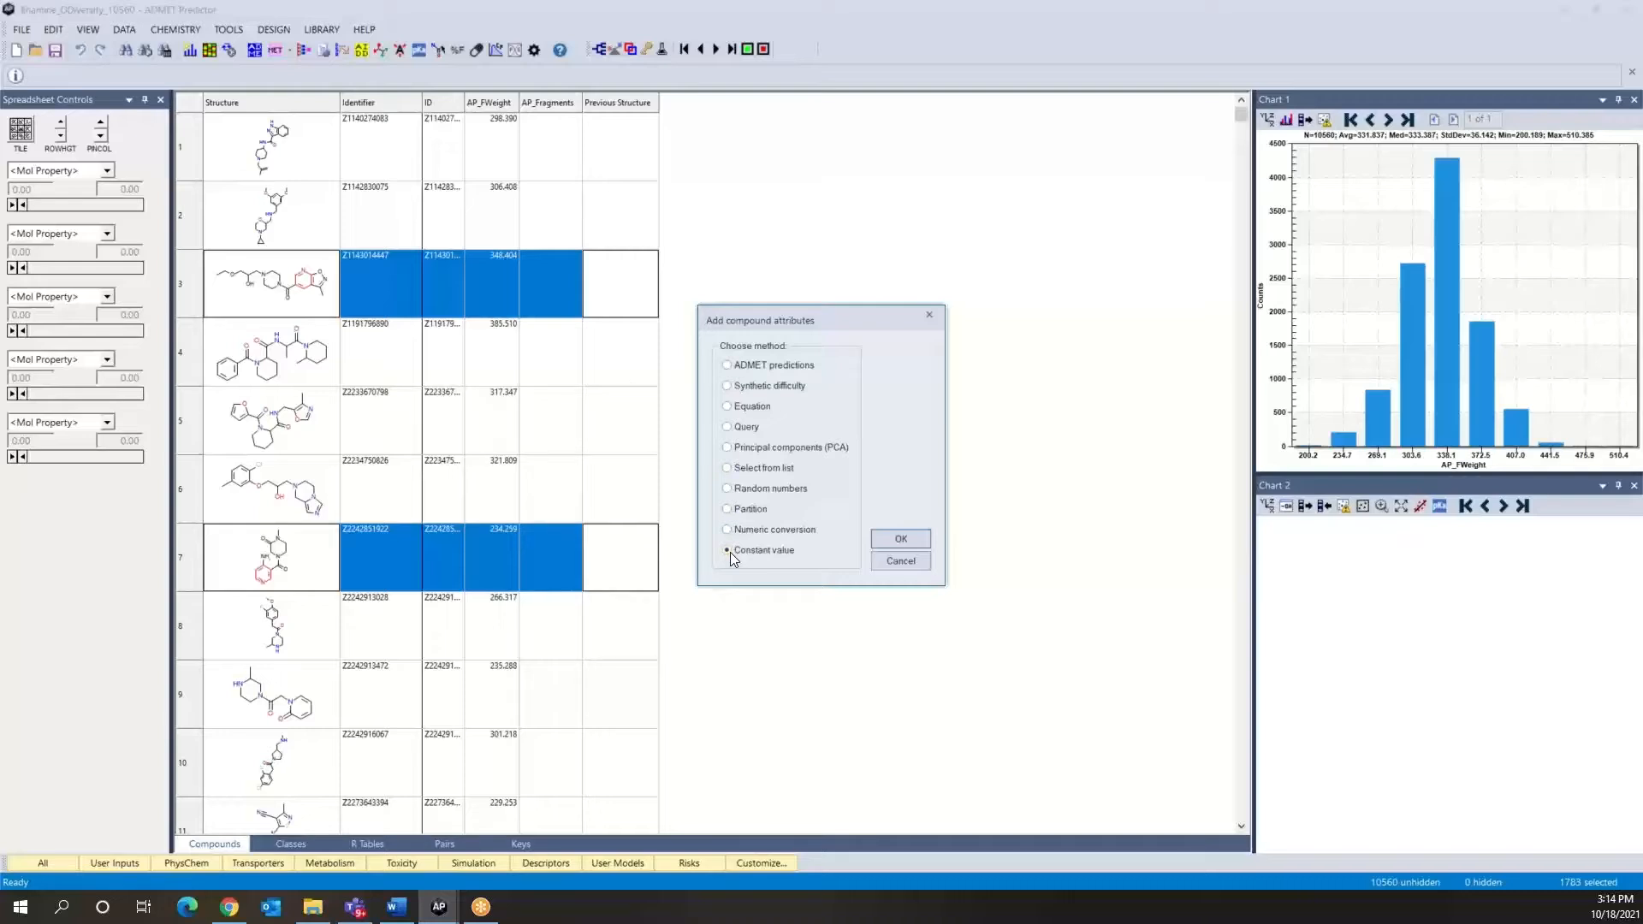
pyautogui.click(909, 533)
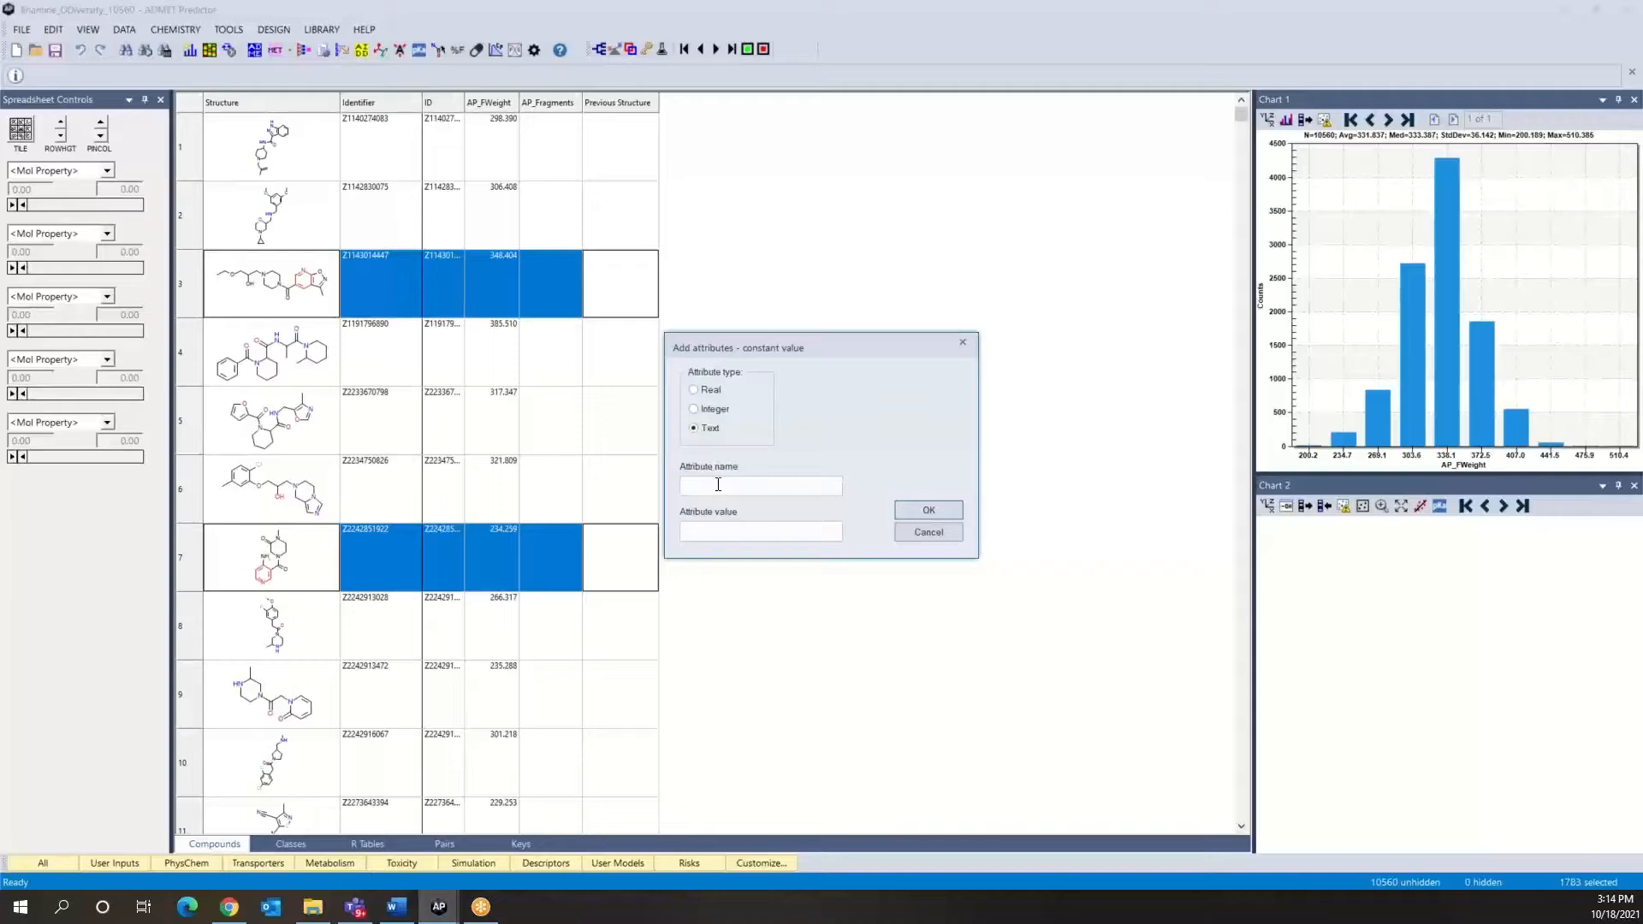
pyautogui.write('Py')
pyautogui.write('ridine')
pyautogui.write('Yes')
pyautogui.click(927, 510)
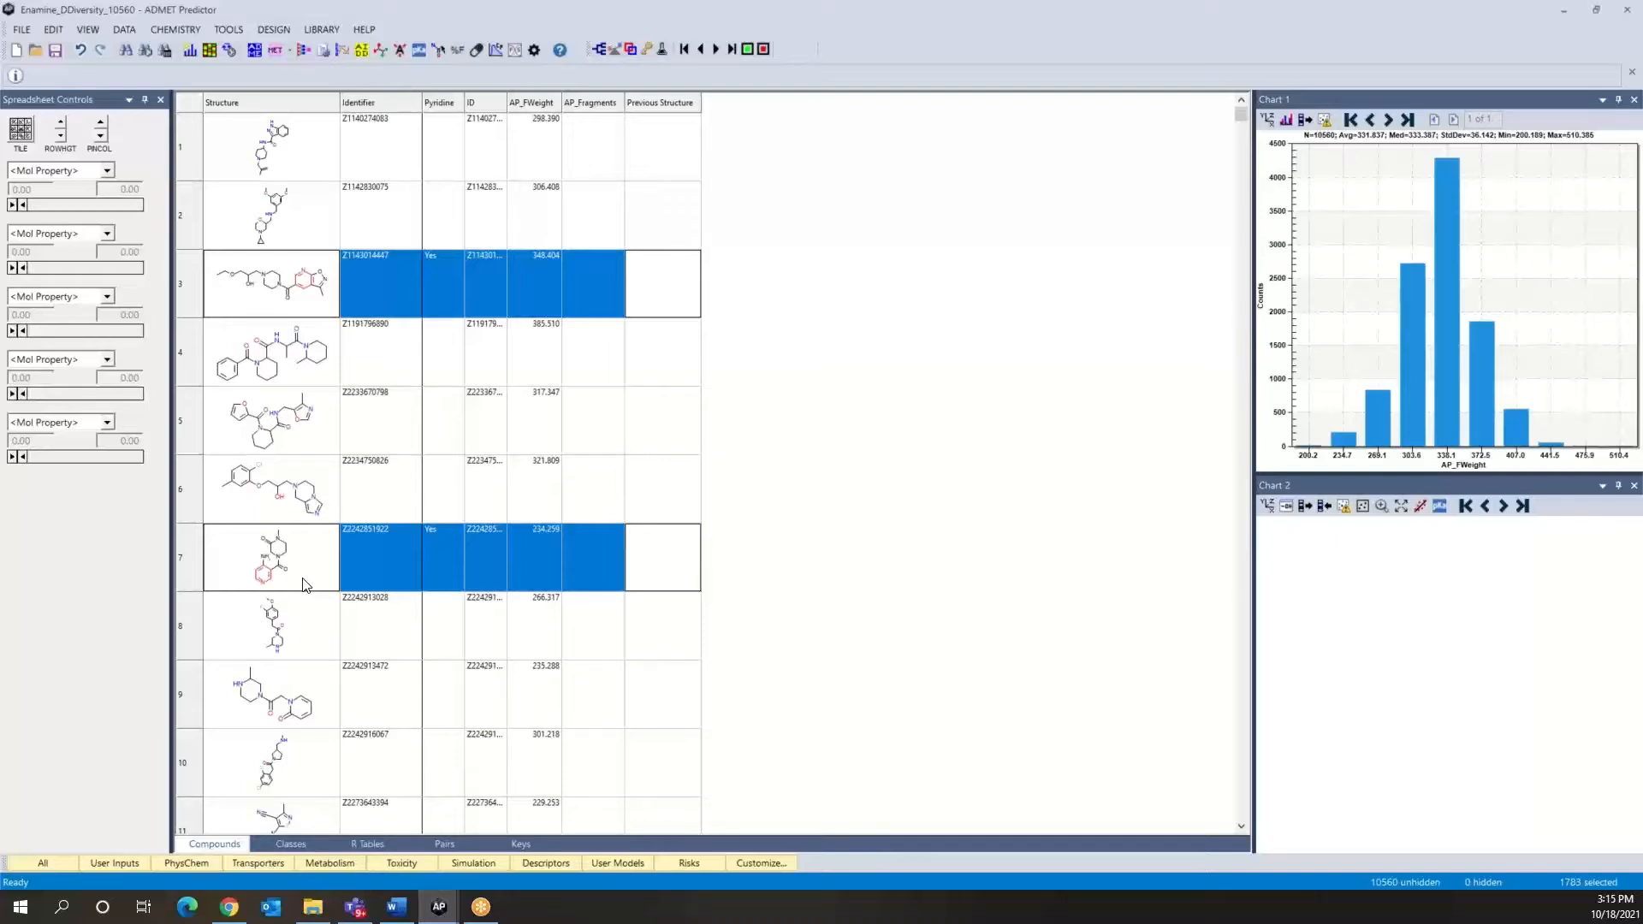
# Invert the selection and assign the constant text value No to the Pyridine attribute of the non-matching compounds.
pyautogui.hotkey('ctrl', 'i')
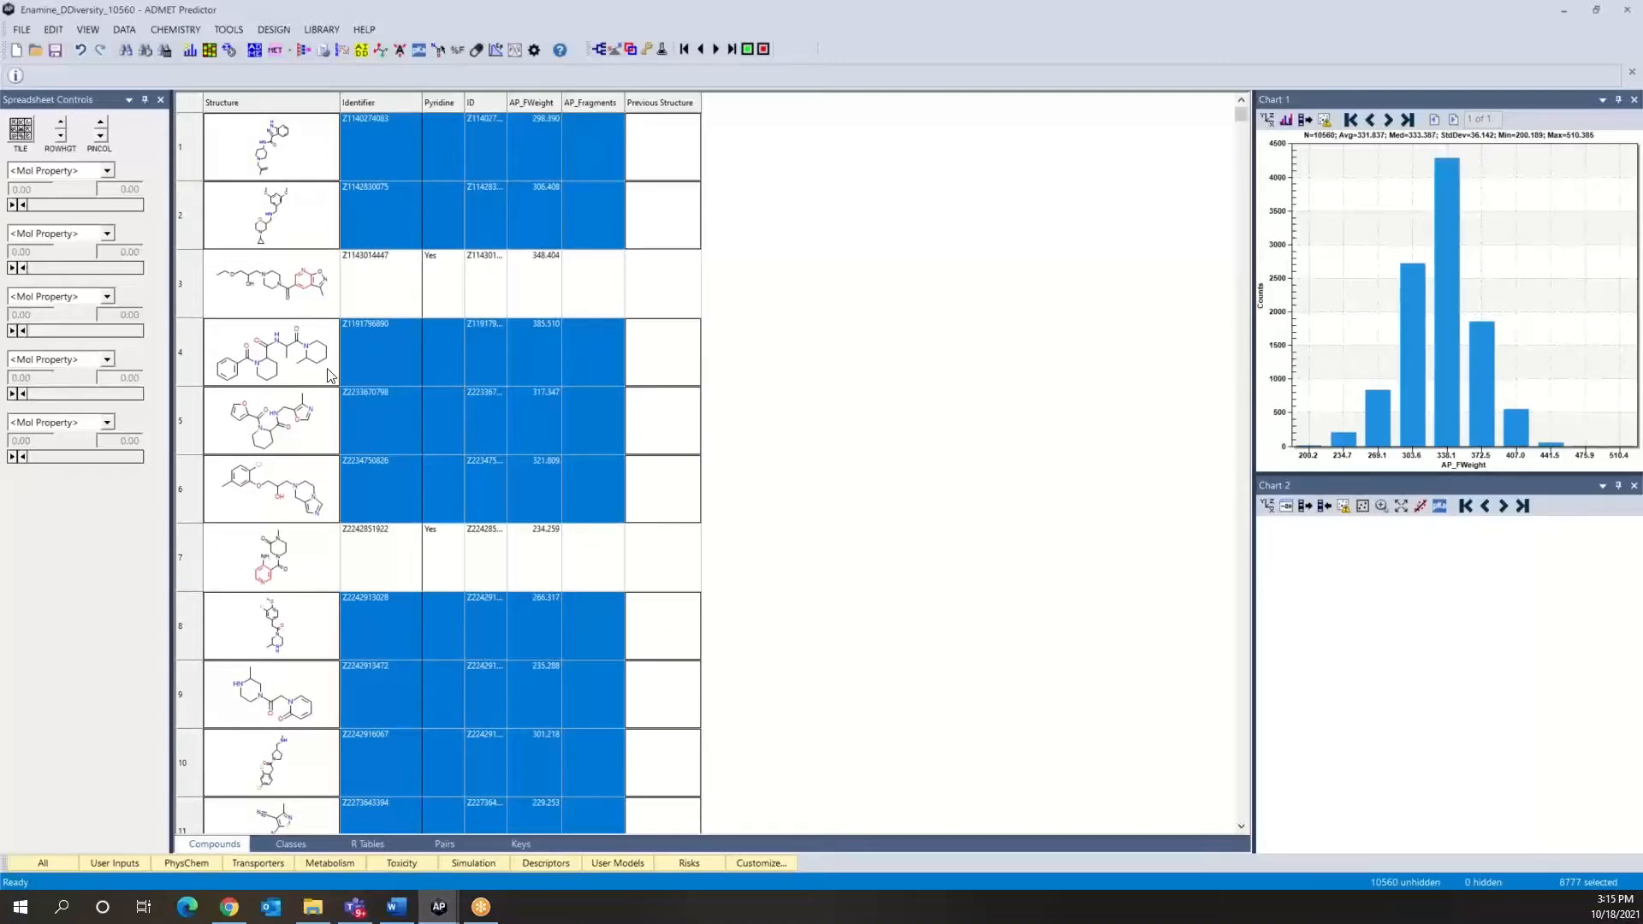
pyautogui.rightClick(311, 355)
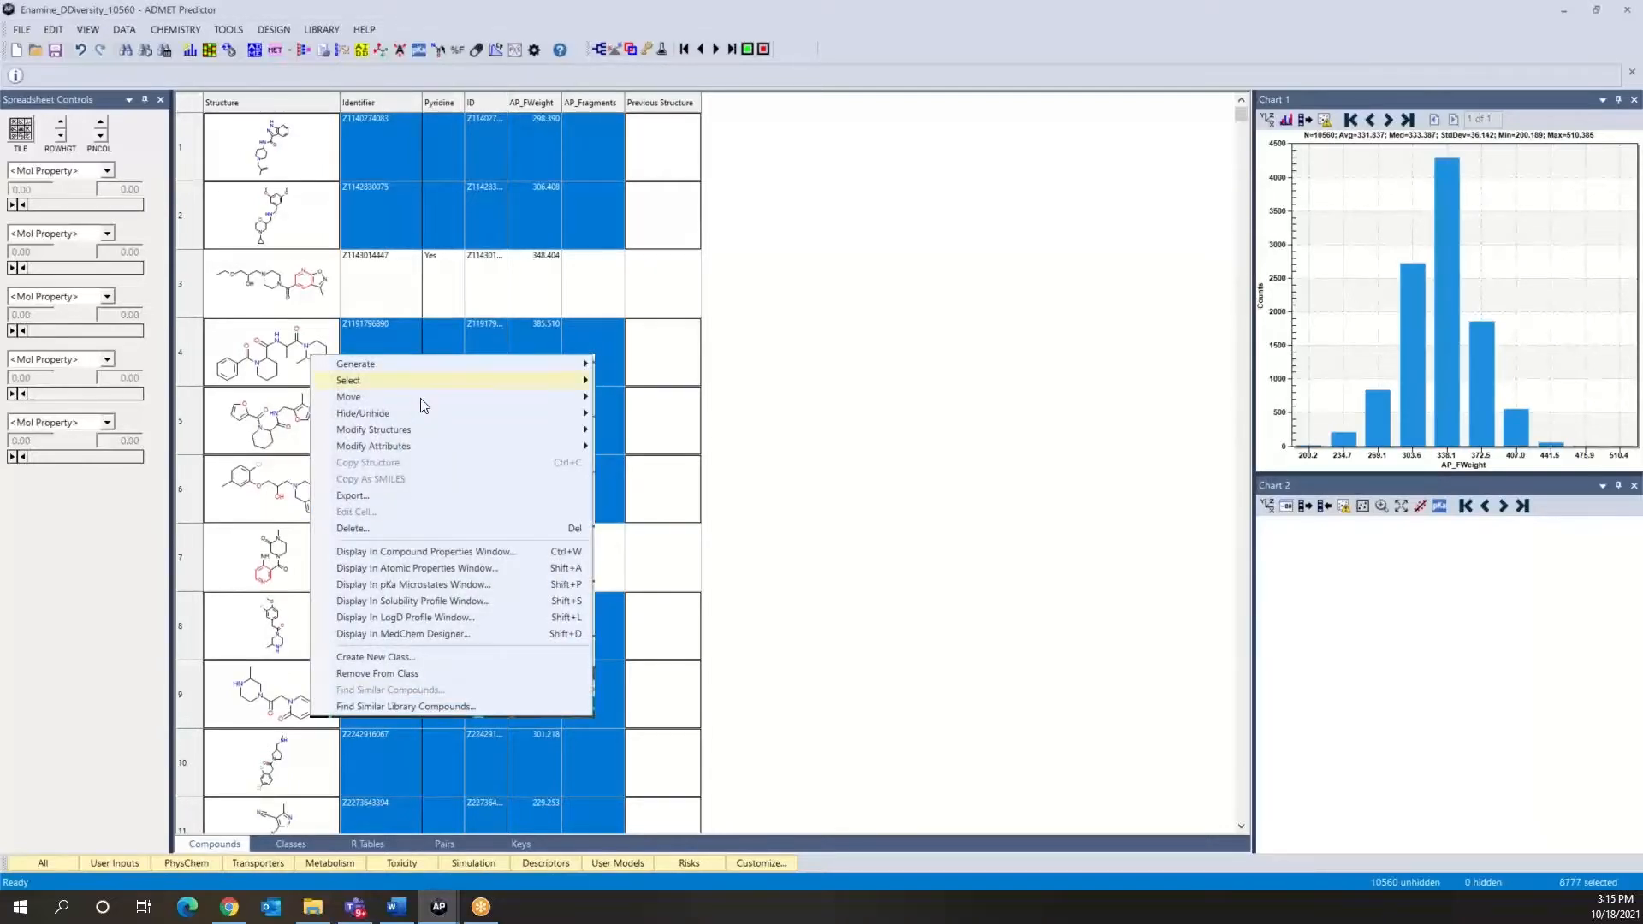
pyautogui.moveTo(436, 451)
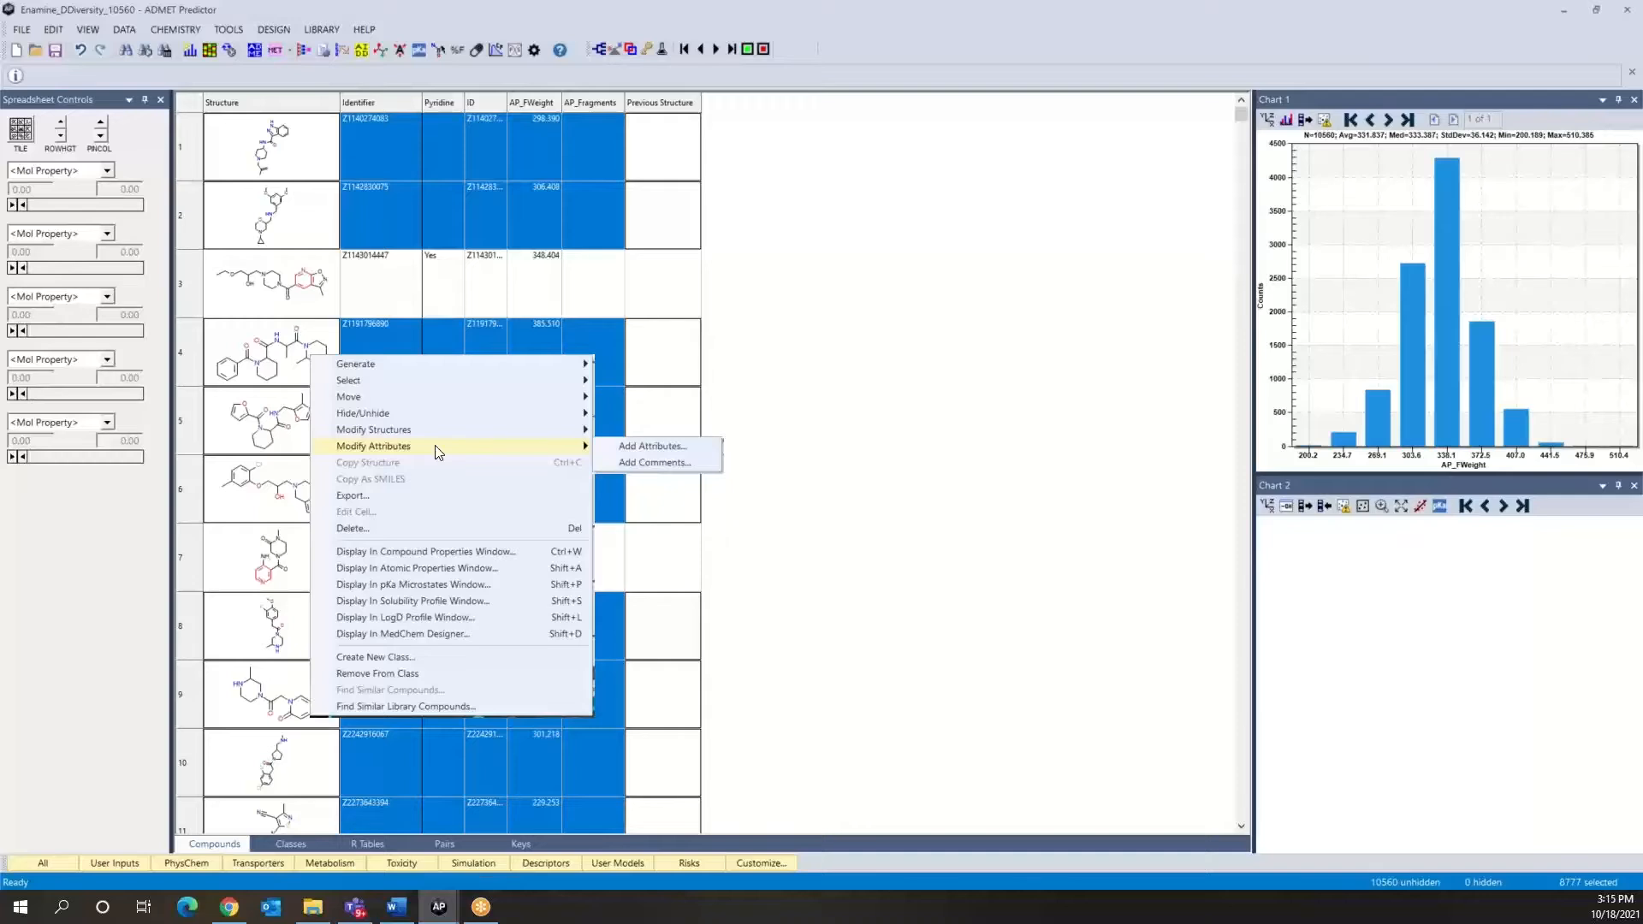
pyautogui.click(633, 446)
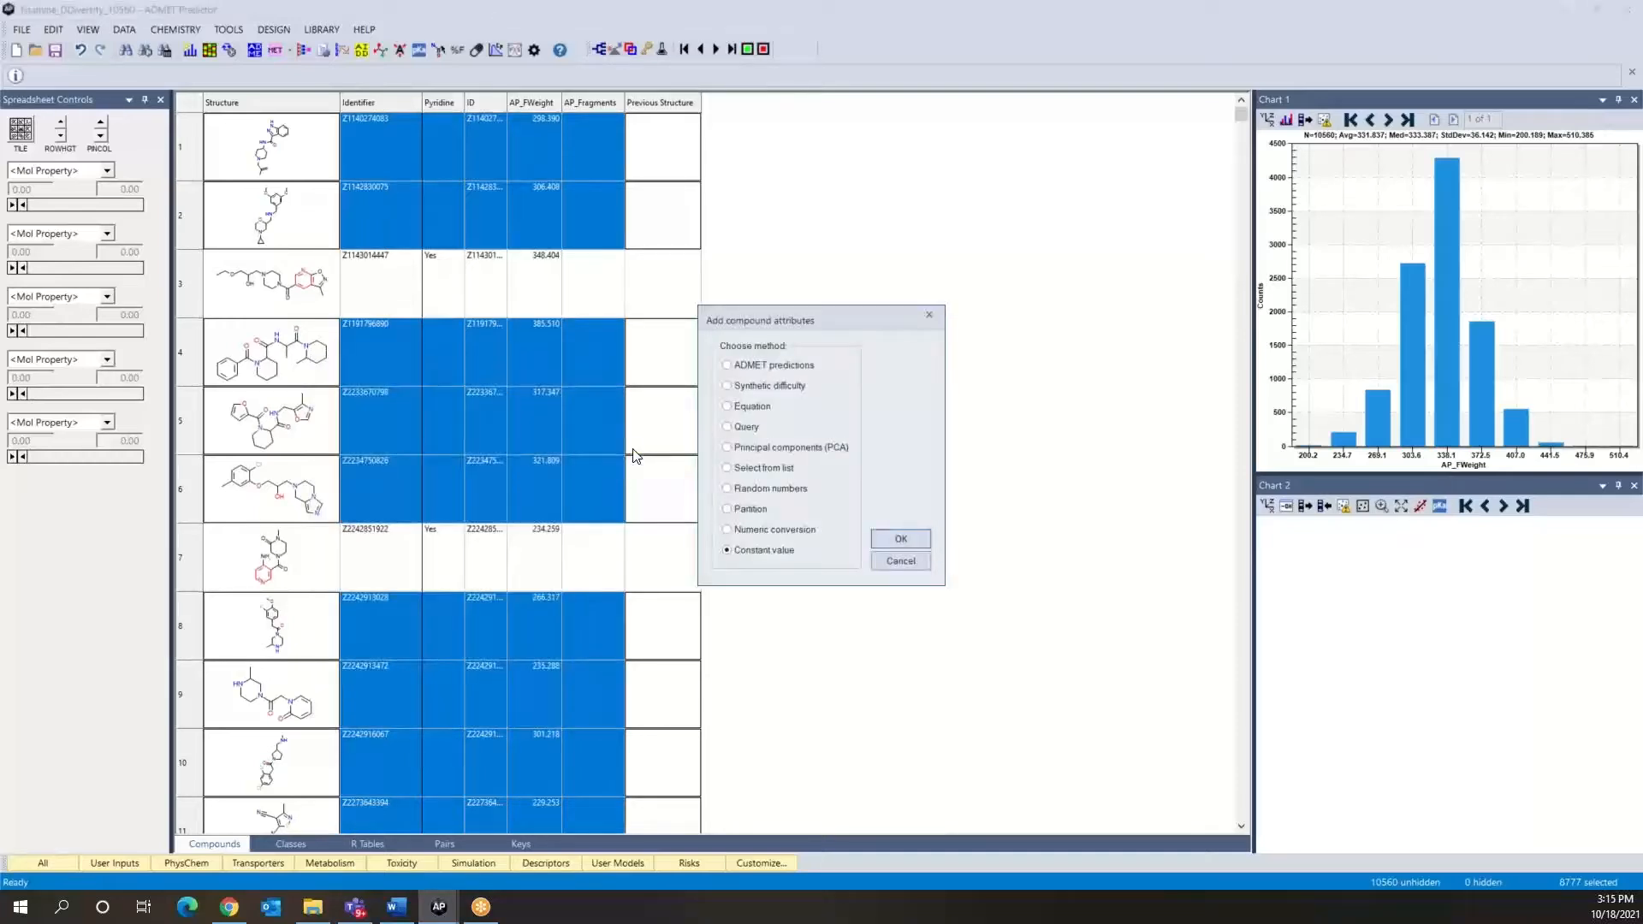
pyautogui.click(900, 540)
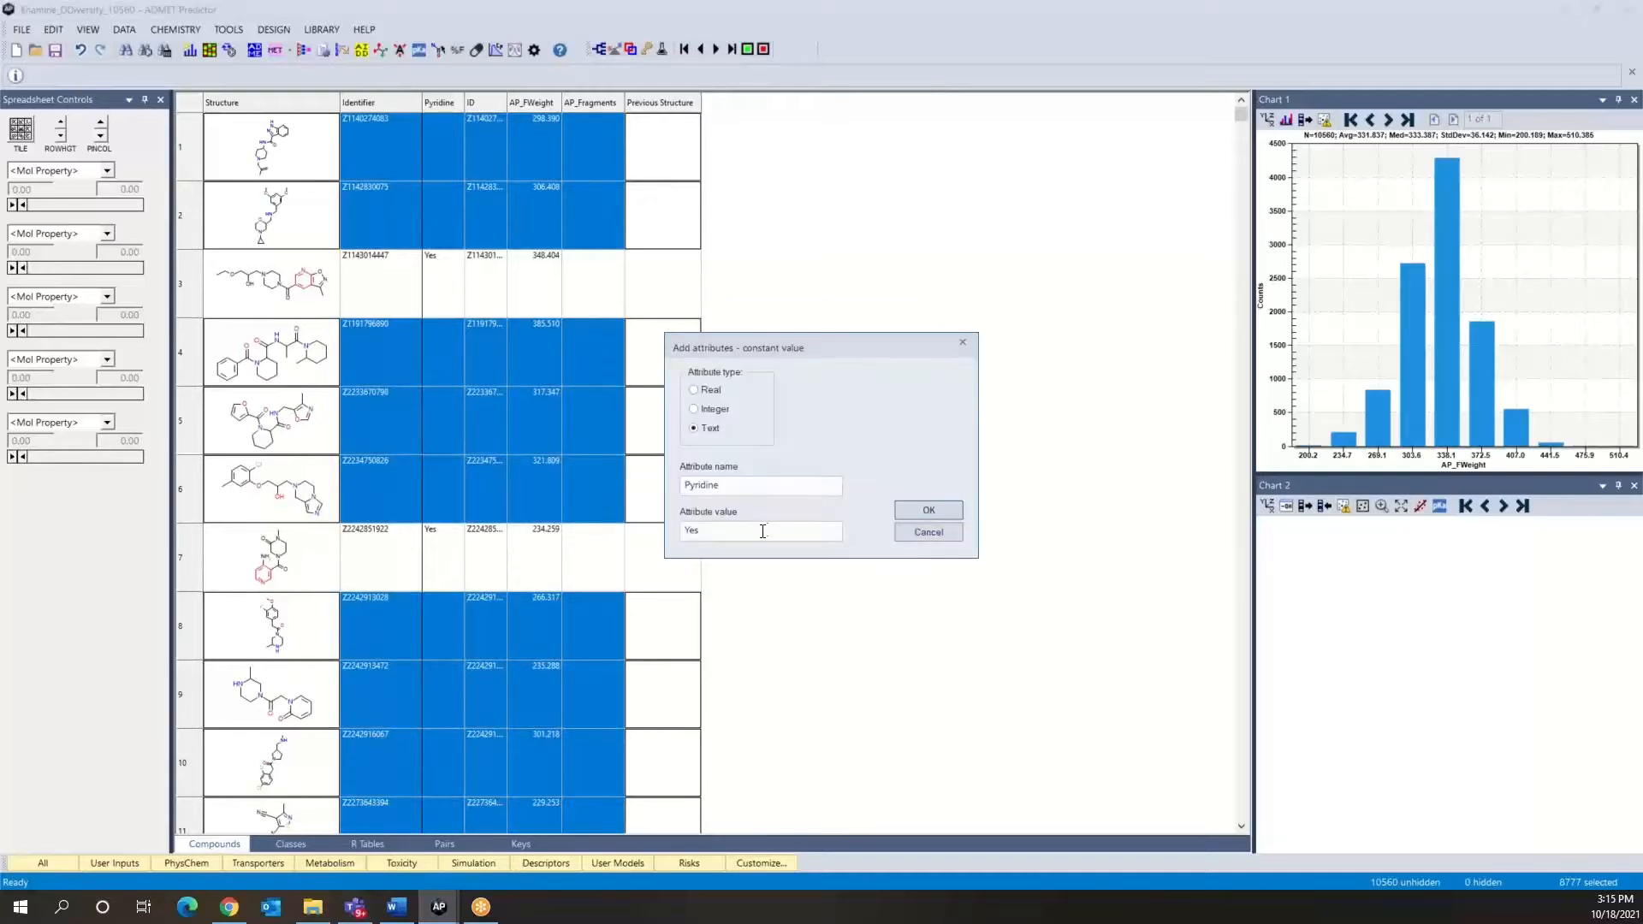
pyautogui.press('BackSpace')
pyautogui.press('BackSpace')
pyautogui.press('BackSpace')
pyautogui.write('No')
pyautogui.click(929, 512)
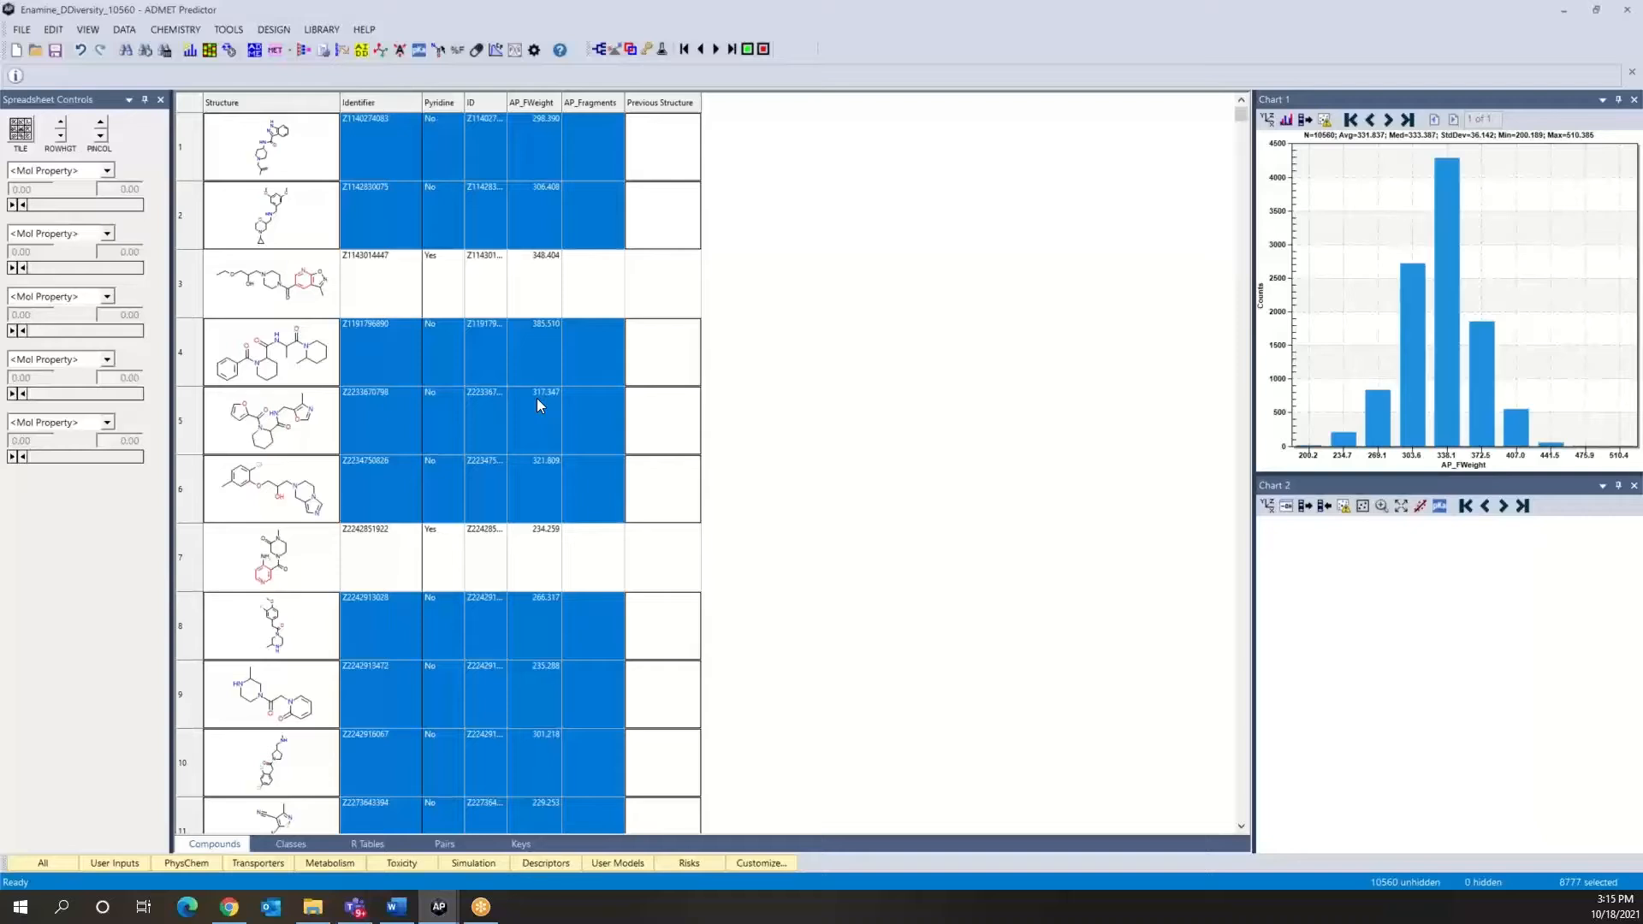
# Deselect all compounds and change Chart 1 to plot the distribution of the Pyridine attribute.
pyautogui.click(63, 31)
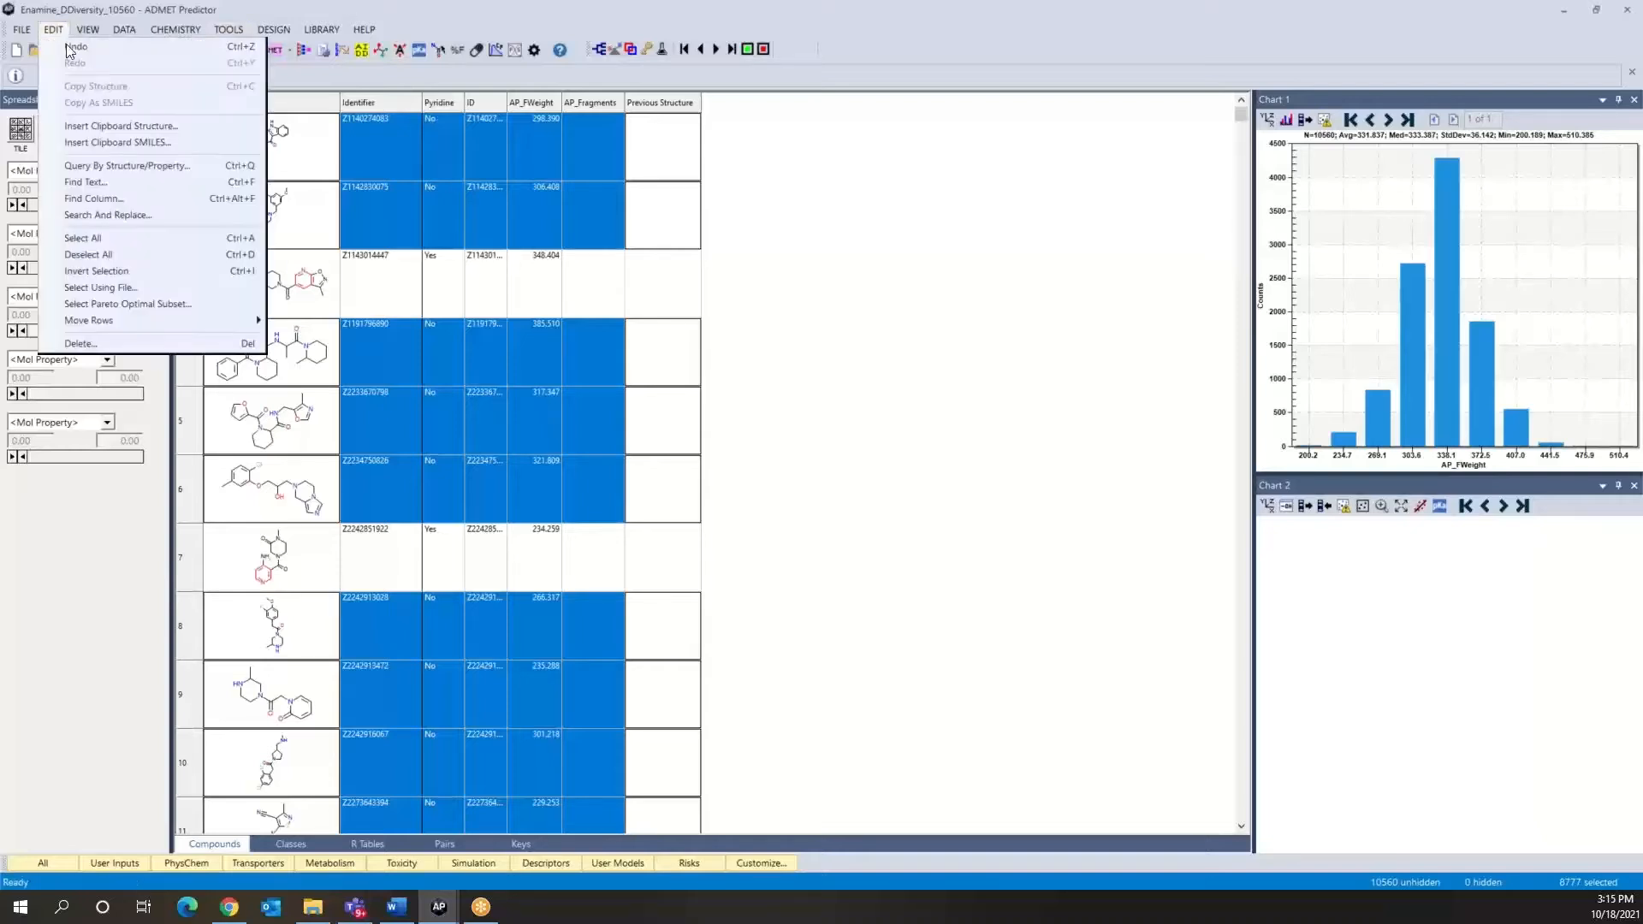
pyautogui.click(89, 257)
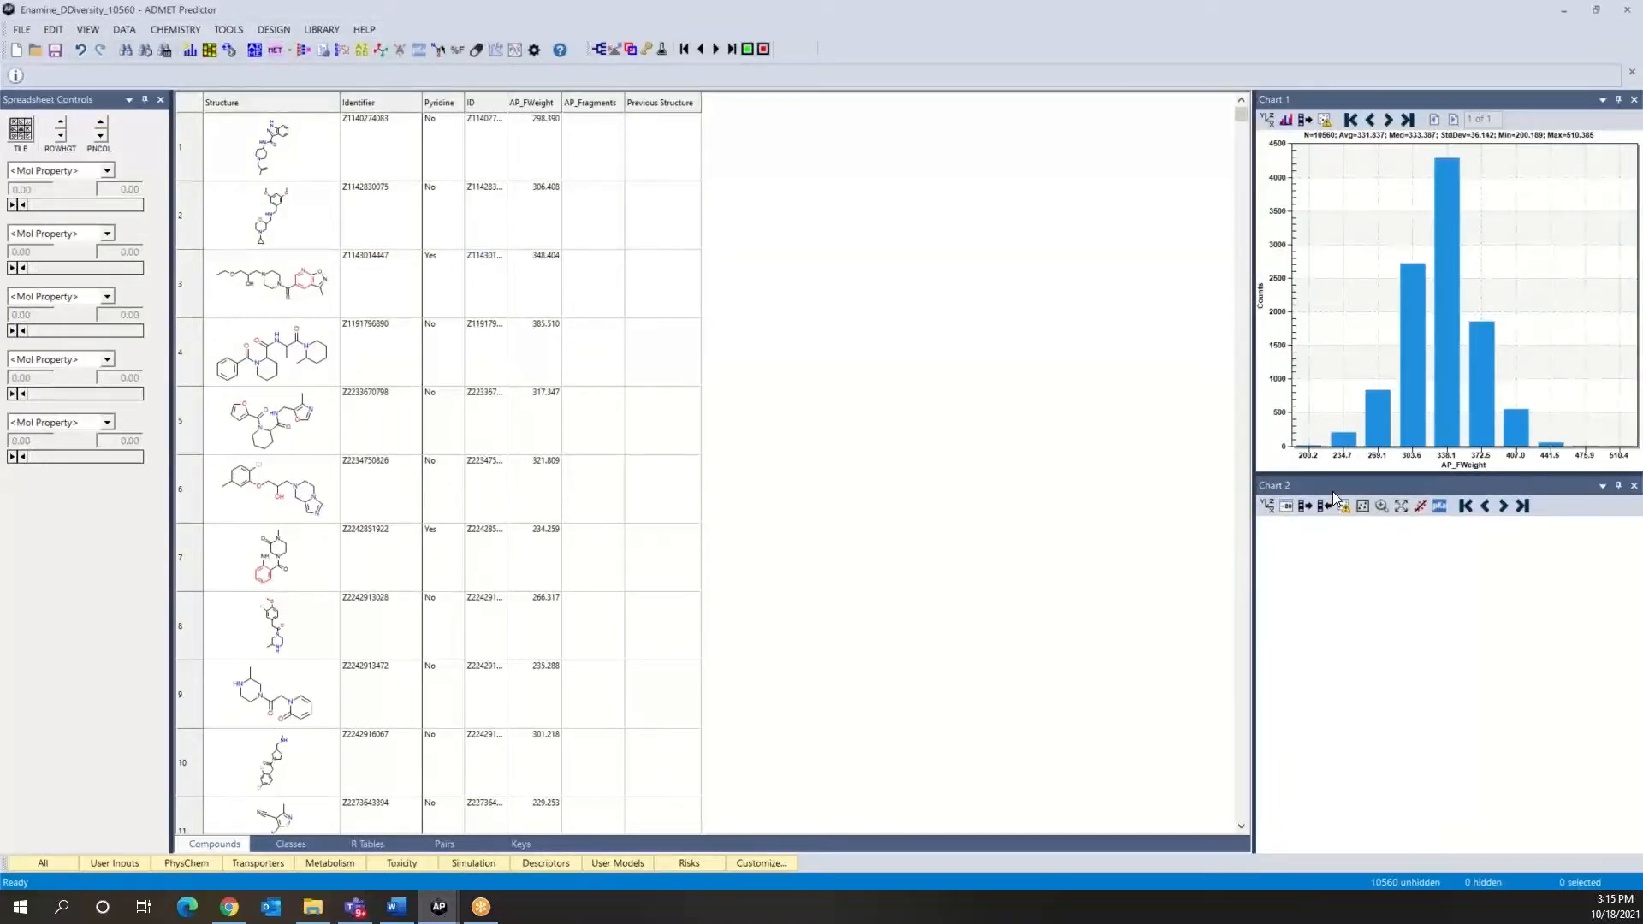
pyautogui.click(1270, 125)
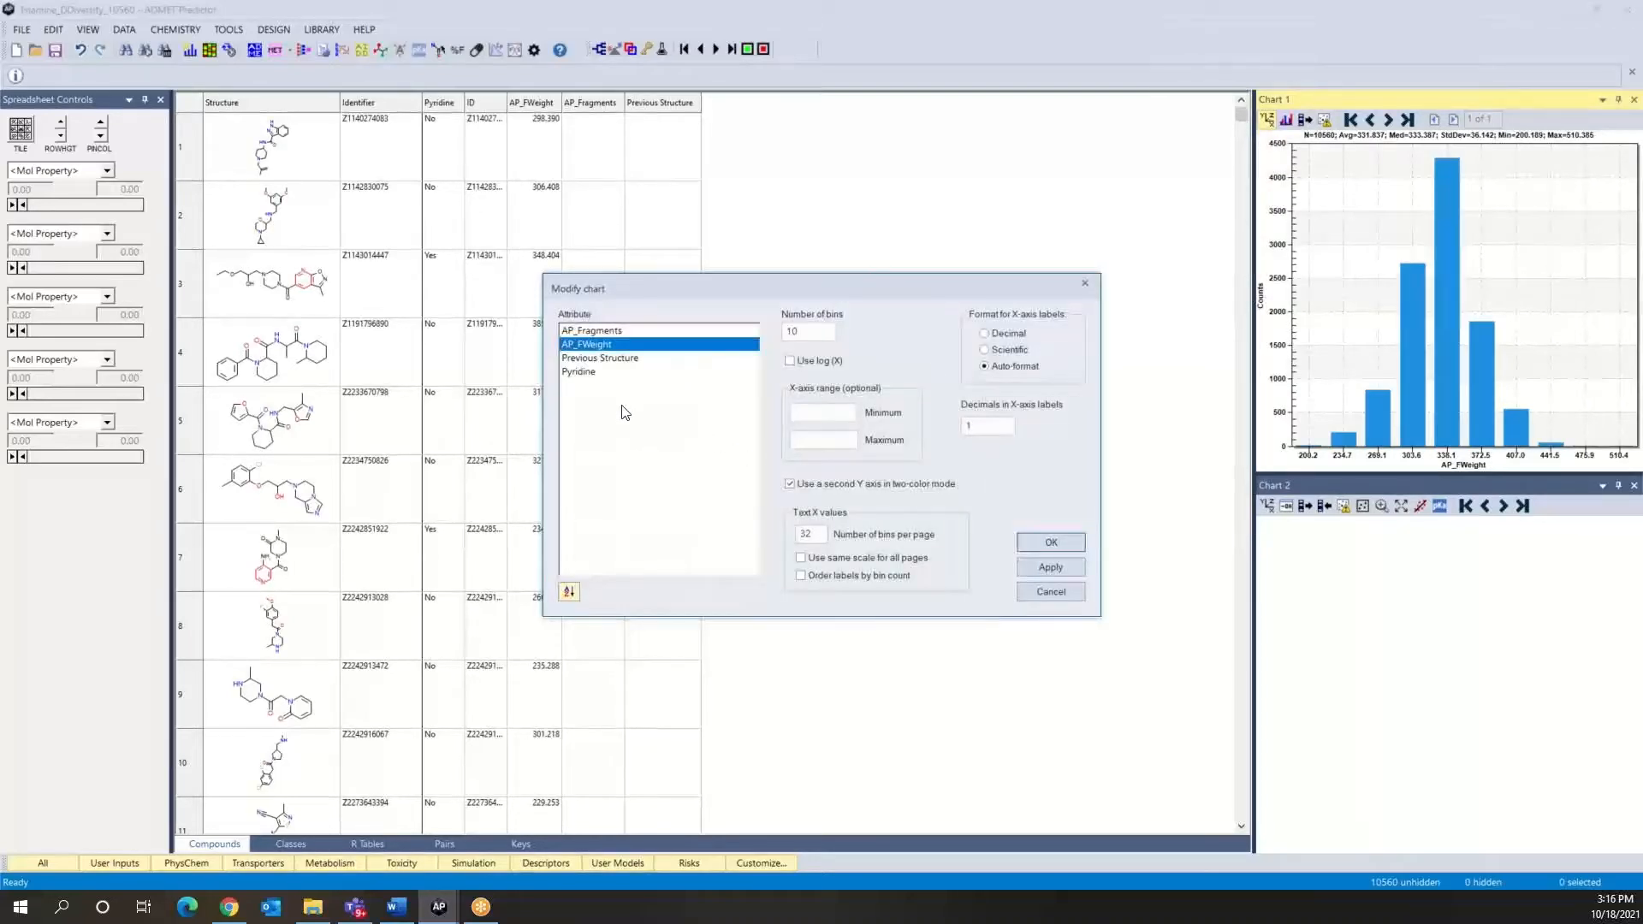
pyautogui.click(582, 373)
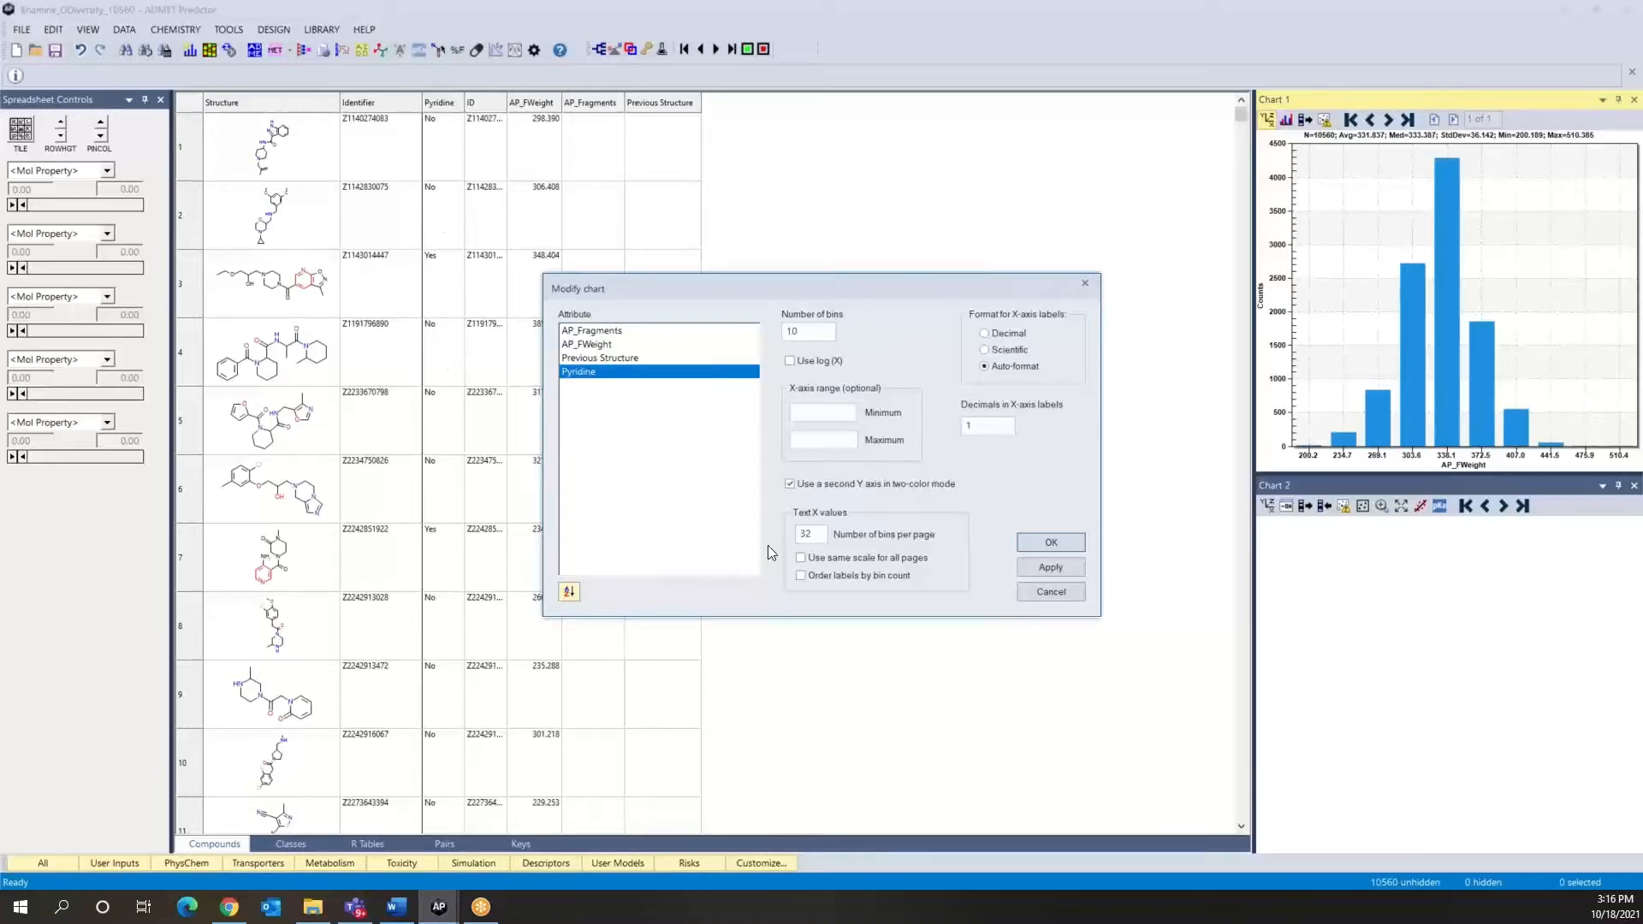
pyautogui.click(1046, 543)
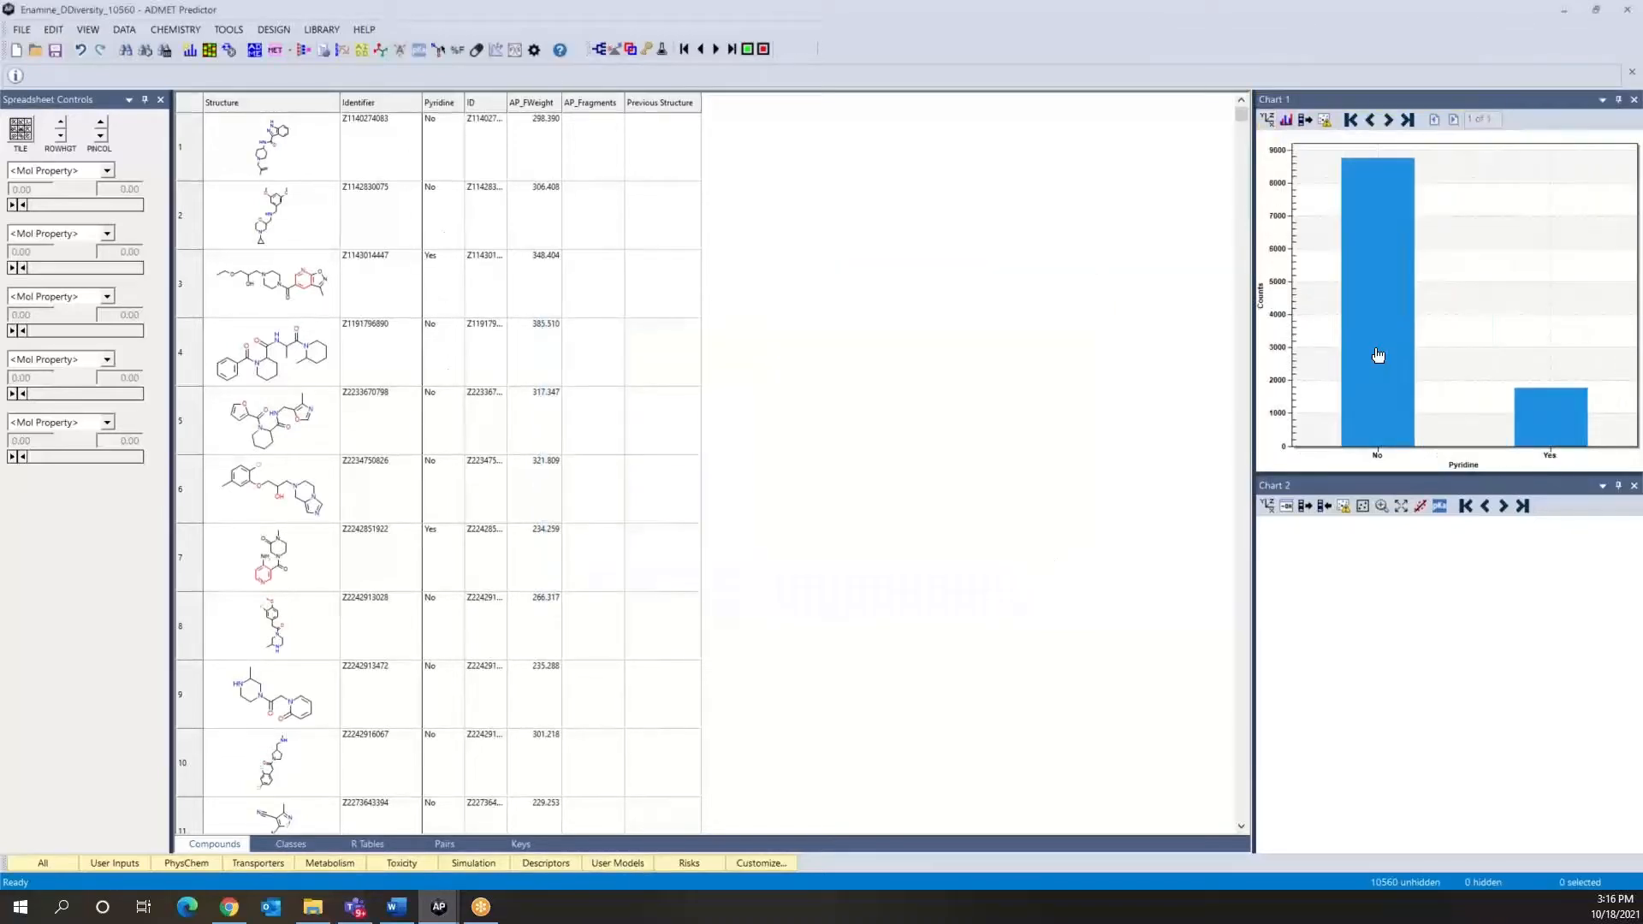
# Open the compounds behind the Yes bar of the Pyridine chart and browse their structures up to the sixth molecule.
pyautogui.doubleClick(1556, 421)
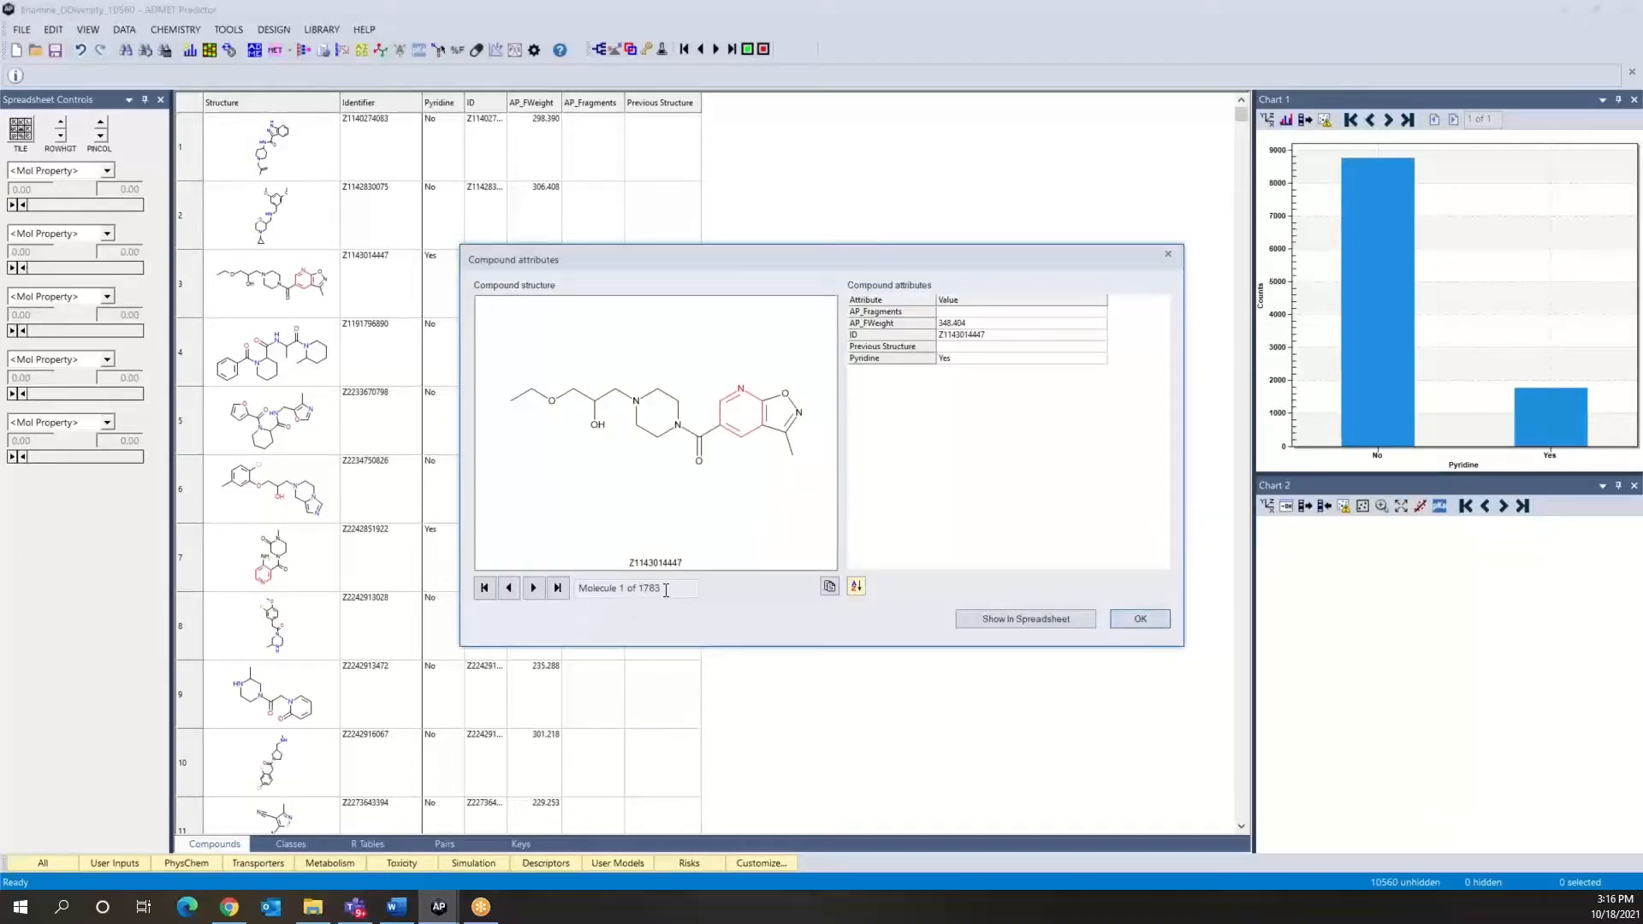
pyautogui.click(533, 588)
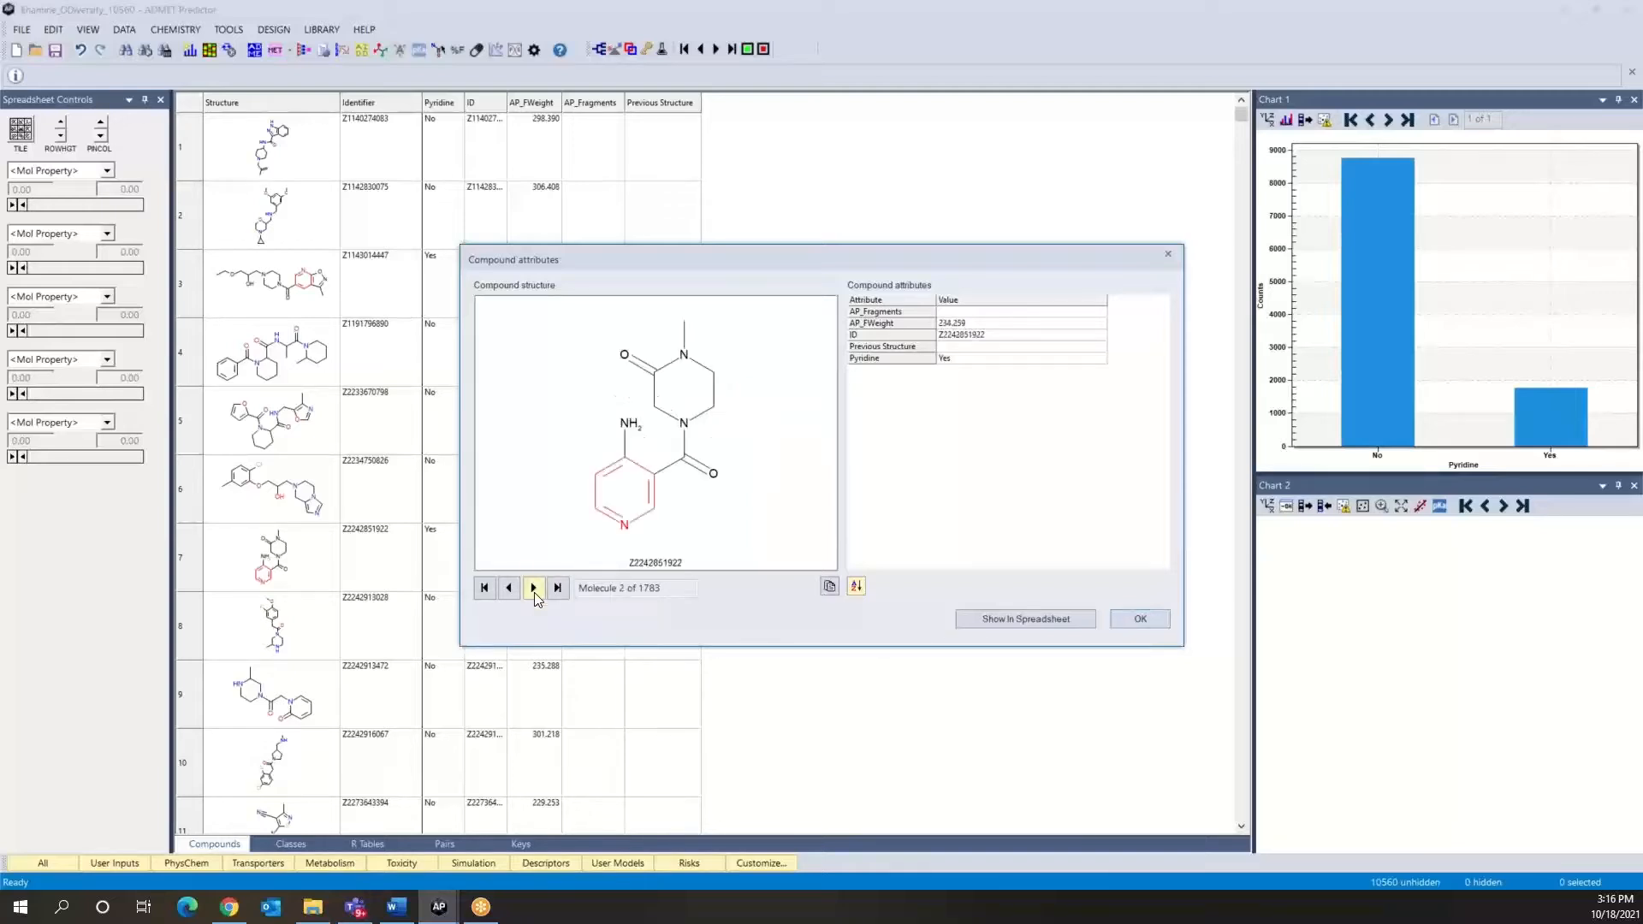
pyautogui.click(533, 588)
pyautogui.click(533, 588)
pyautogui.click(533, 588)
pyautogui.click(533, 588)
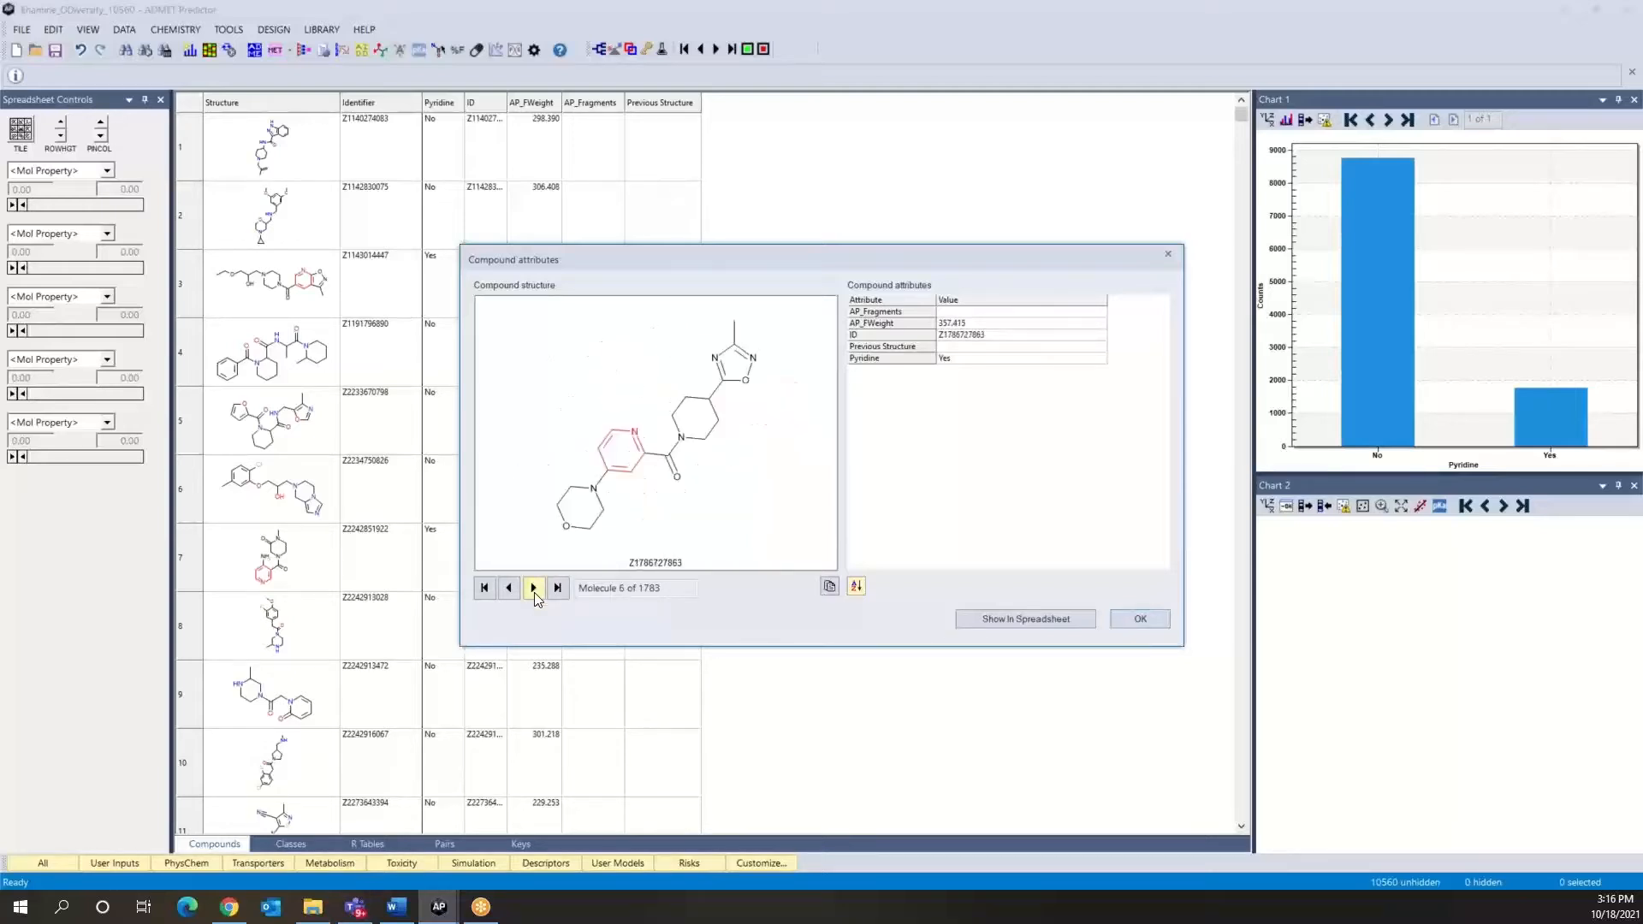
# Browse the pyridine-containing structures up to the ninth molecule and close the compound viewer.
pyautogui.click(533, 588)
pyautogui.click(533, 587)
pyautogui.click(533, 588)
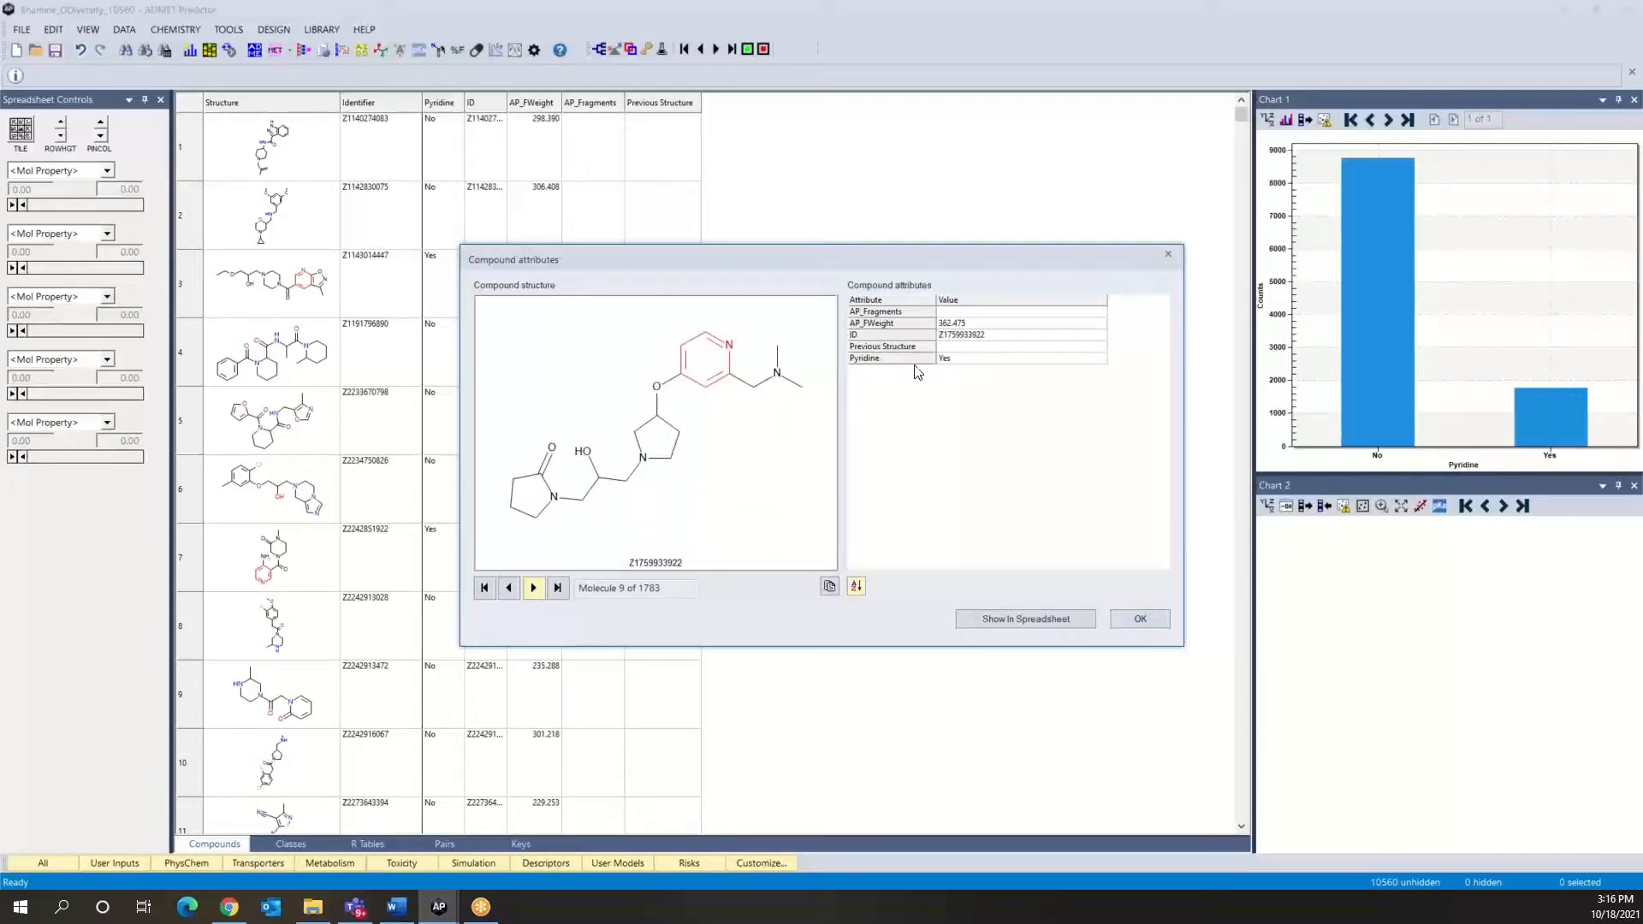
pyautogui.click(1140, 618)
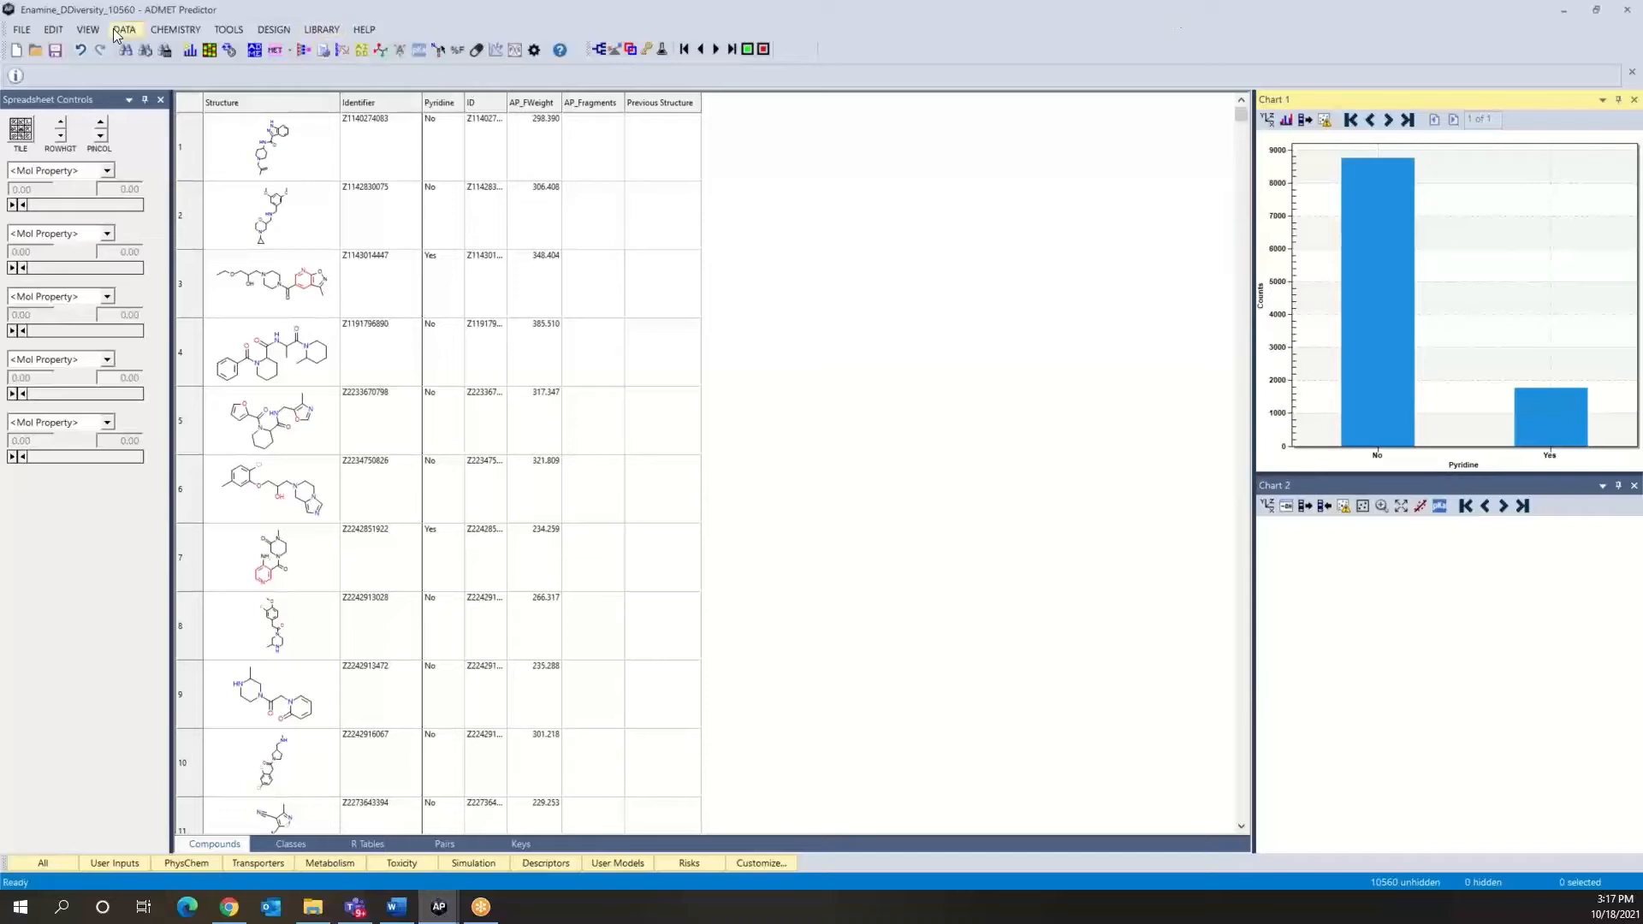
pyautogui.click(53, 30)
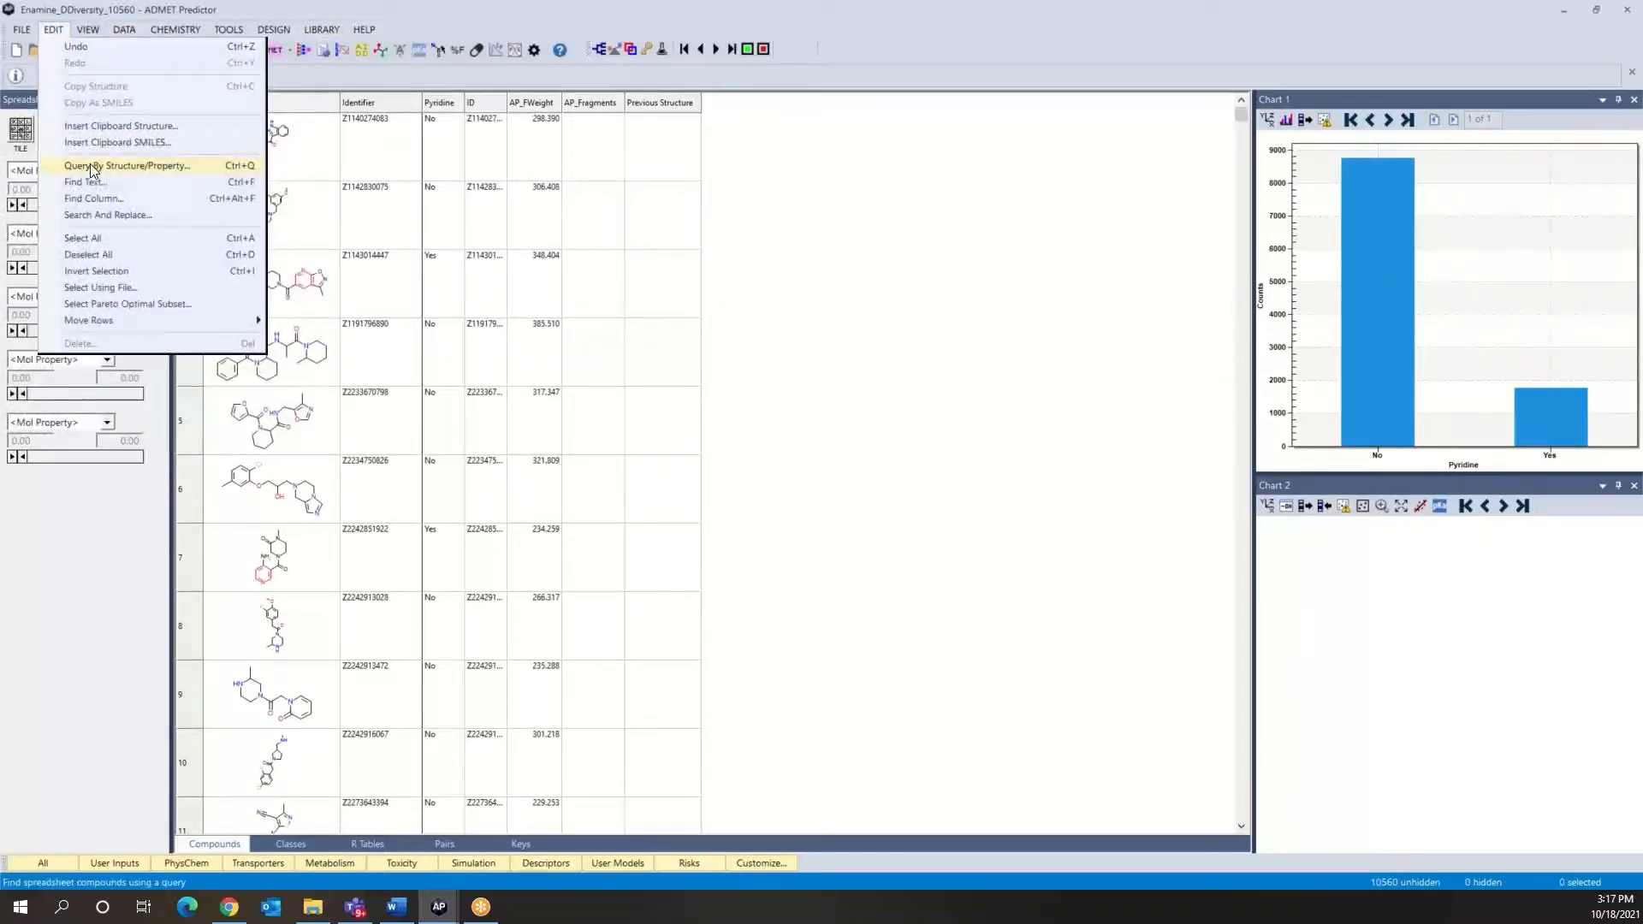
pyautogui.click(96, 15)
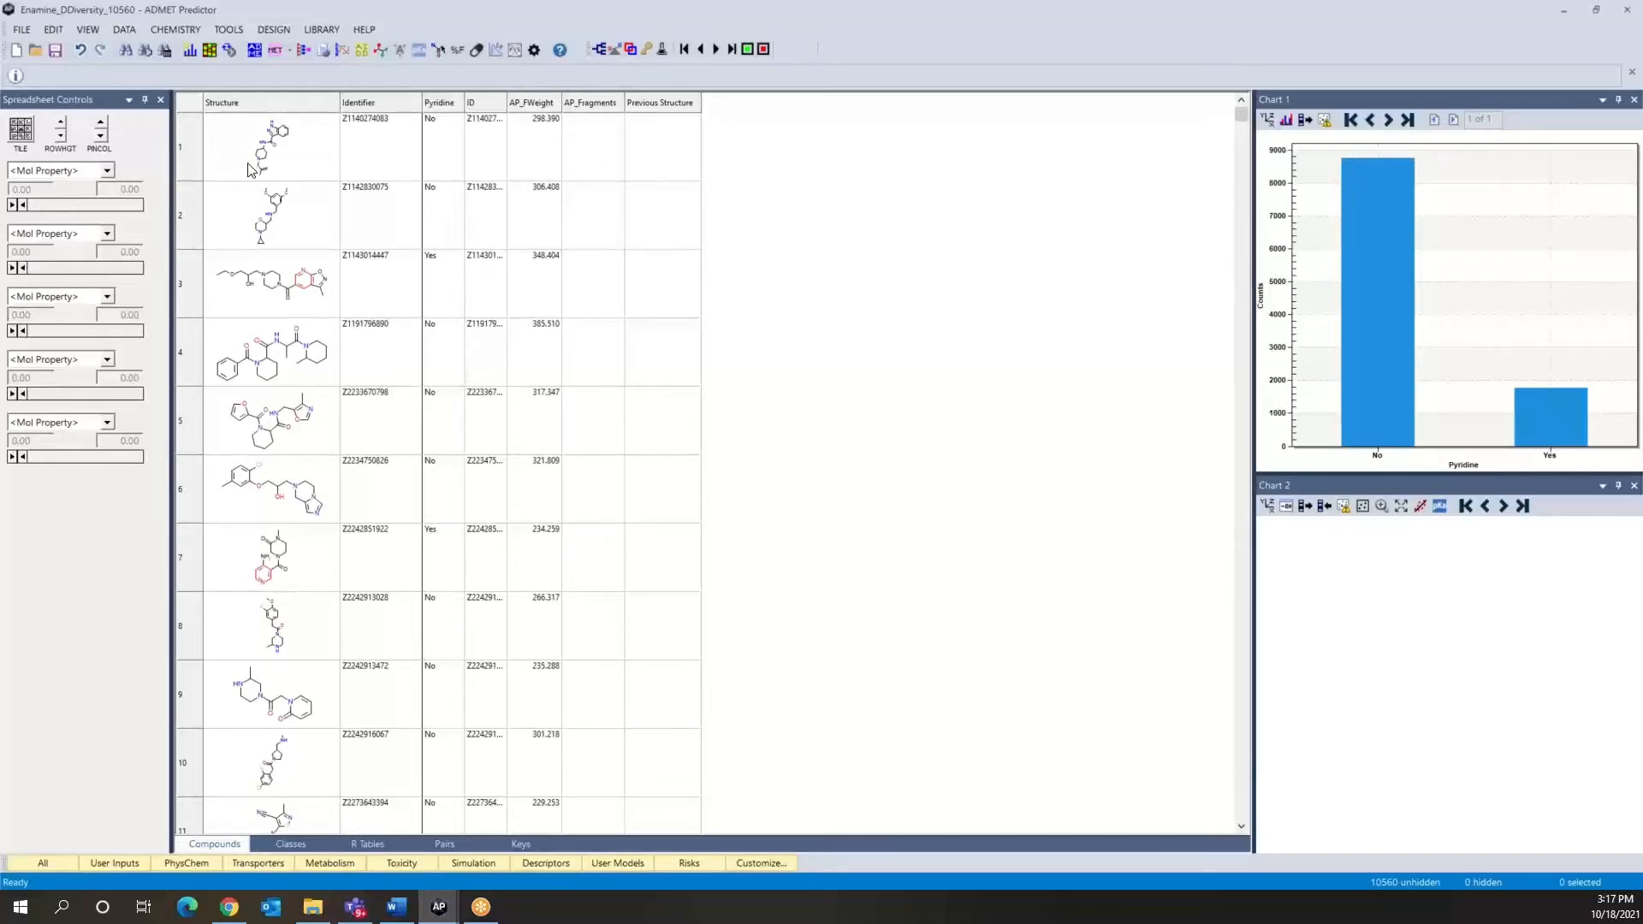
# Start adding a compound attribute with the Query method and clear the existing pyridine structure from the query definition.
pyautogui.click(125, 31)
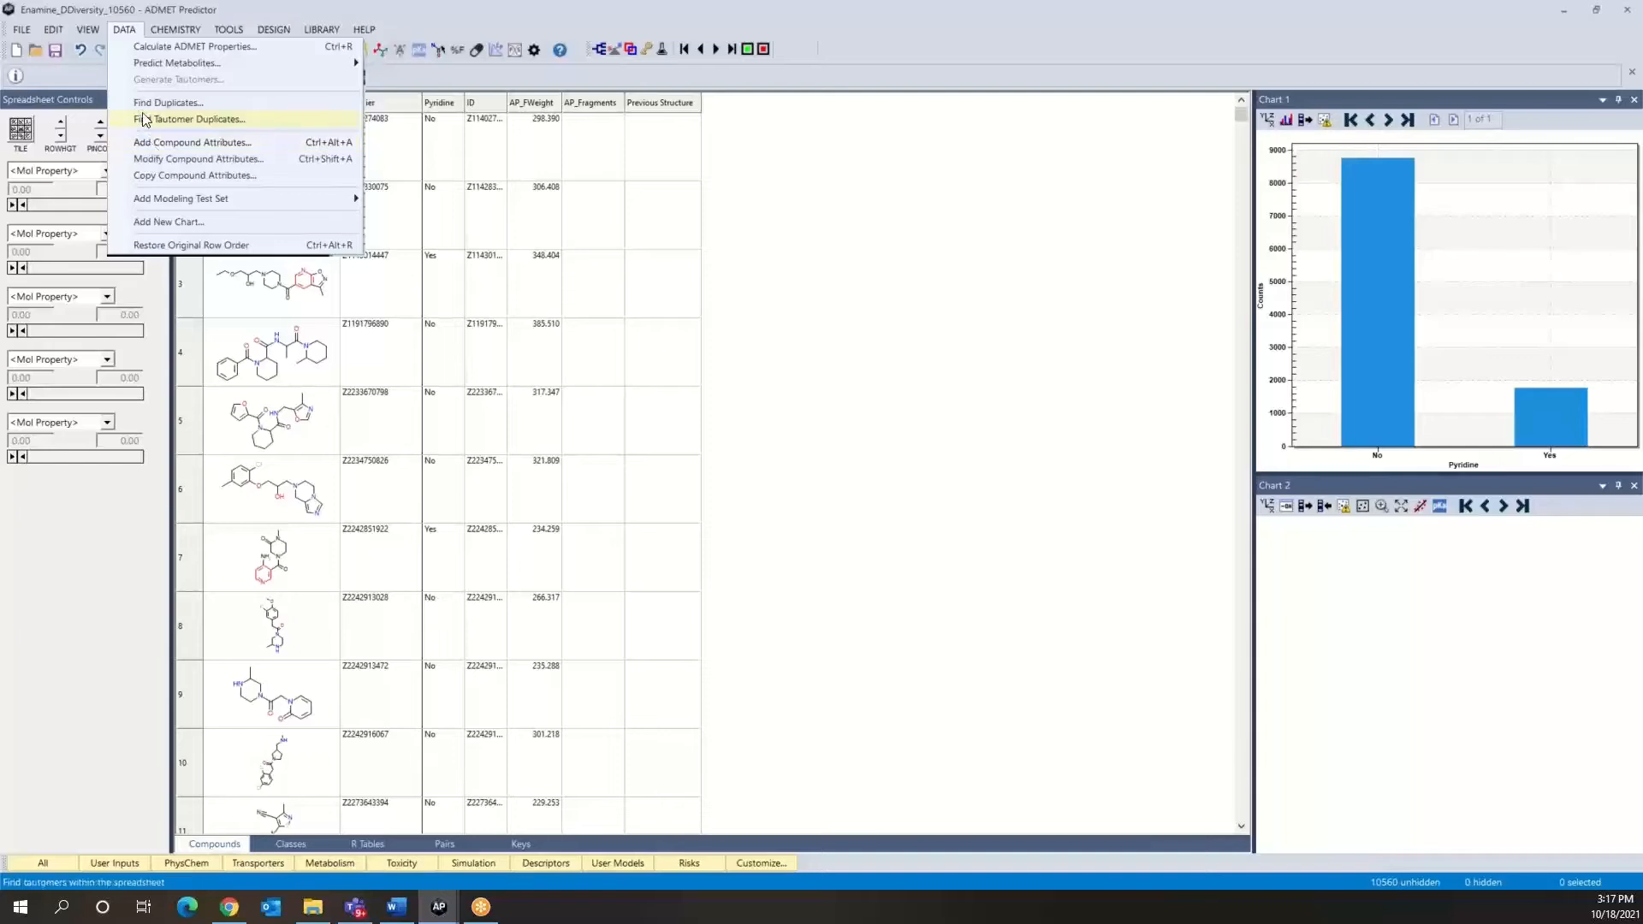
pyautogui.click(130, 142)
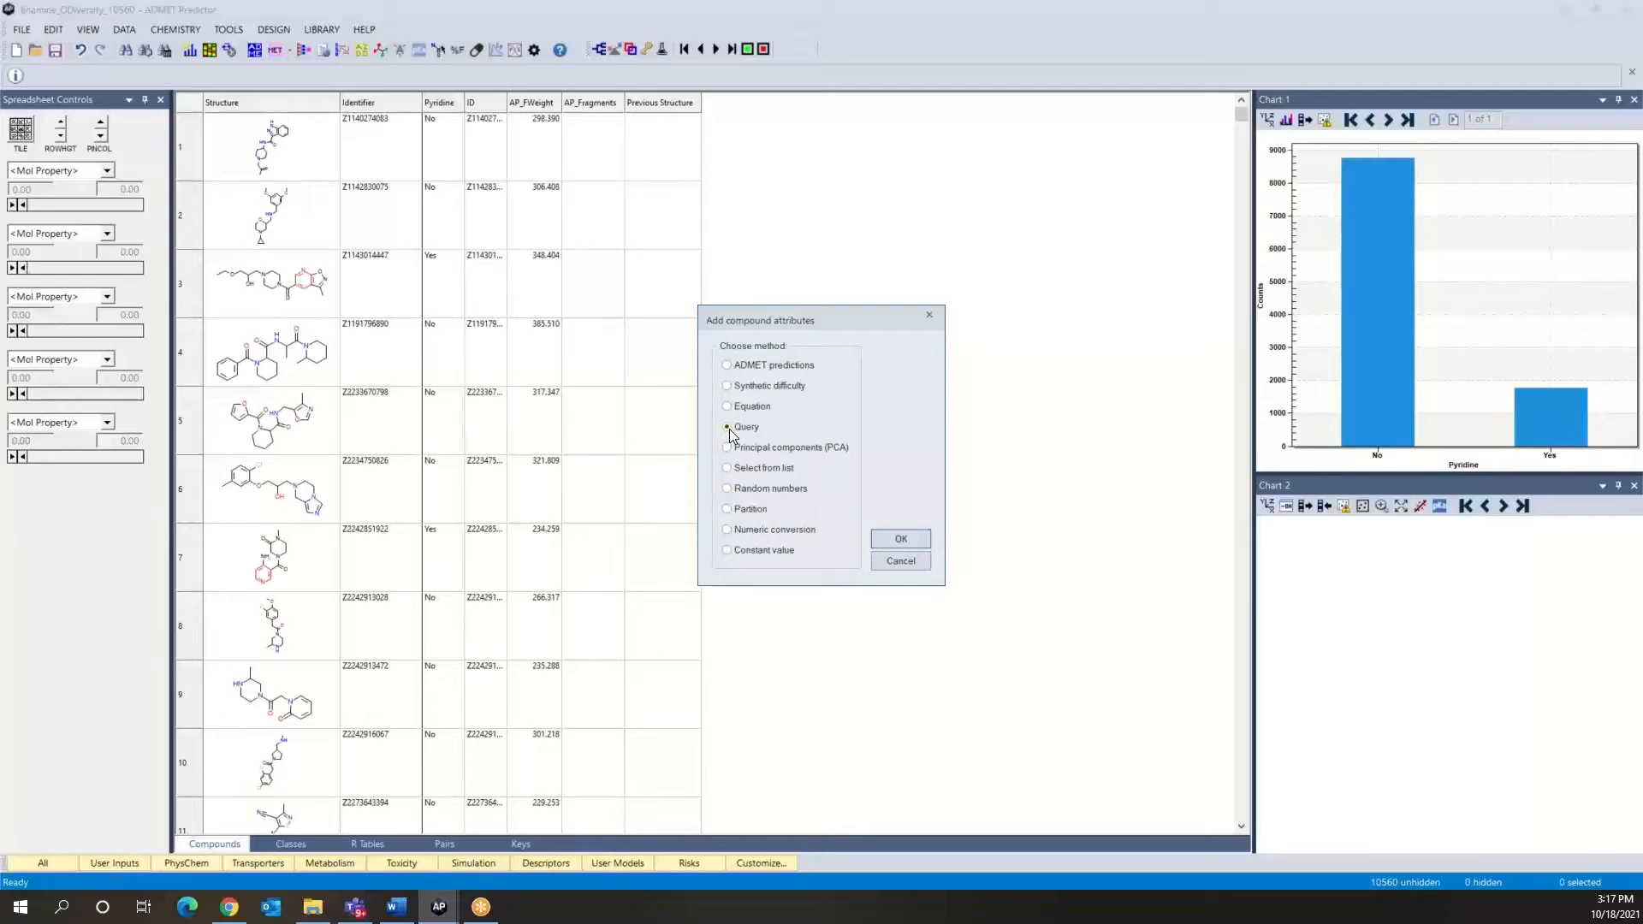
pyautogui.click(916, 541)
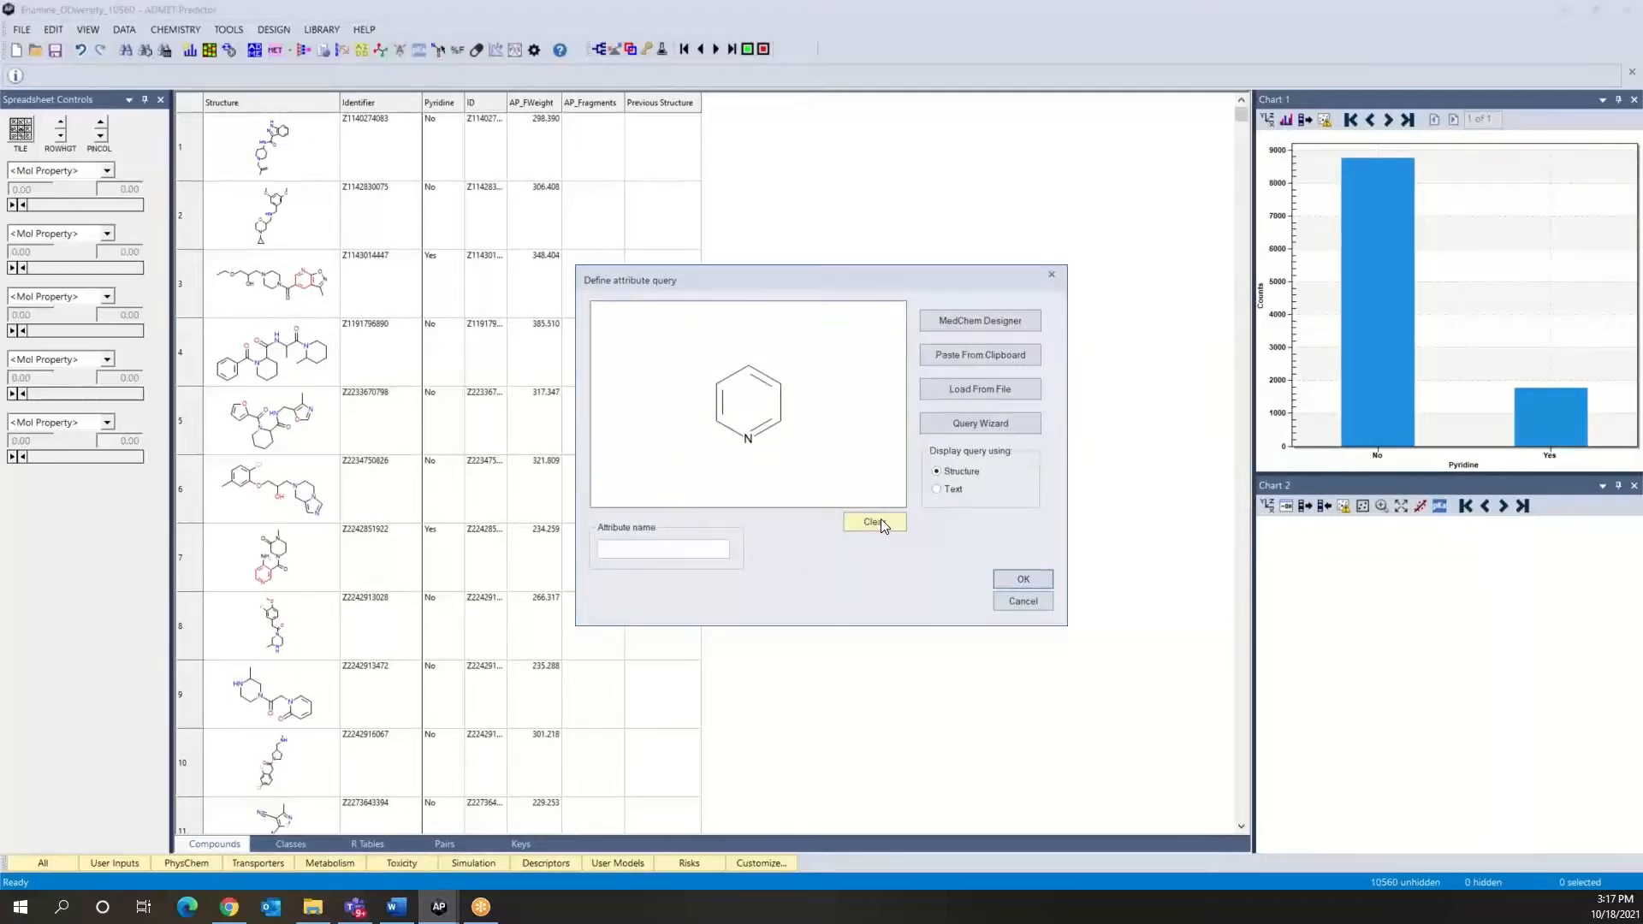
pyautogui.click(866, 526)
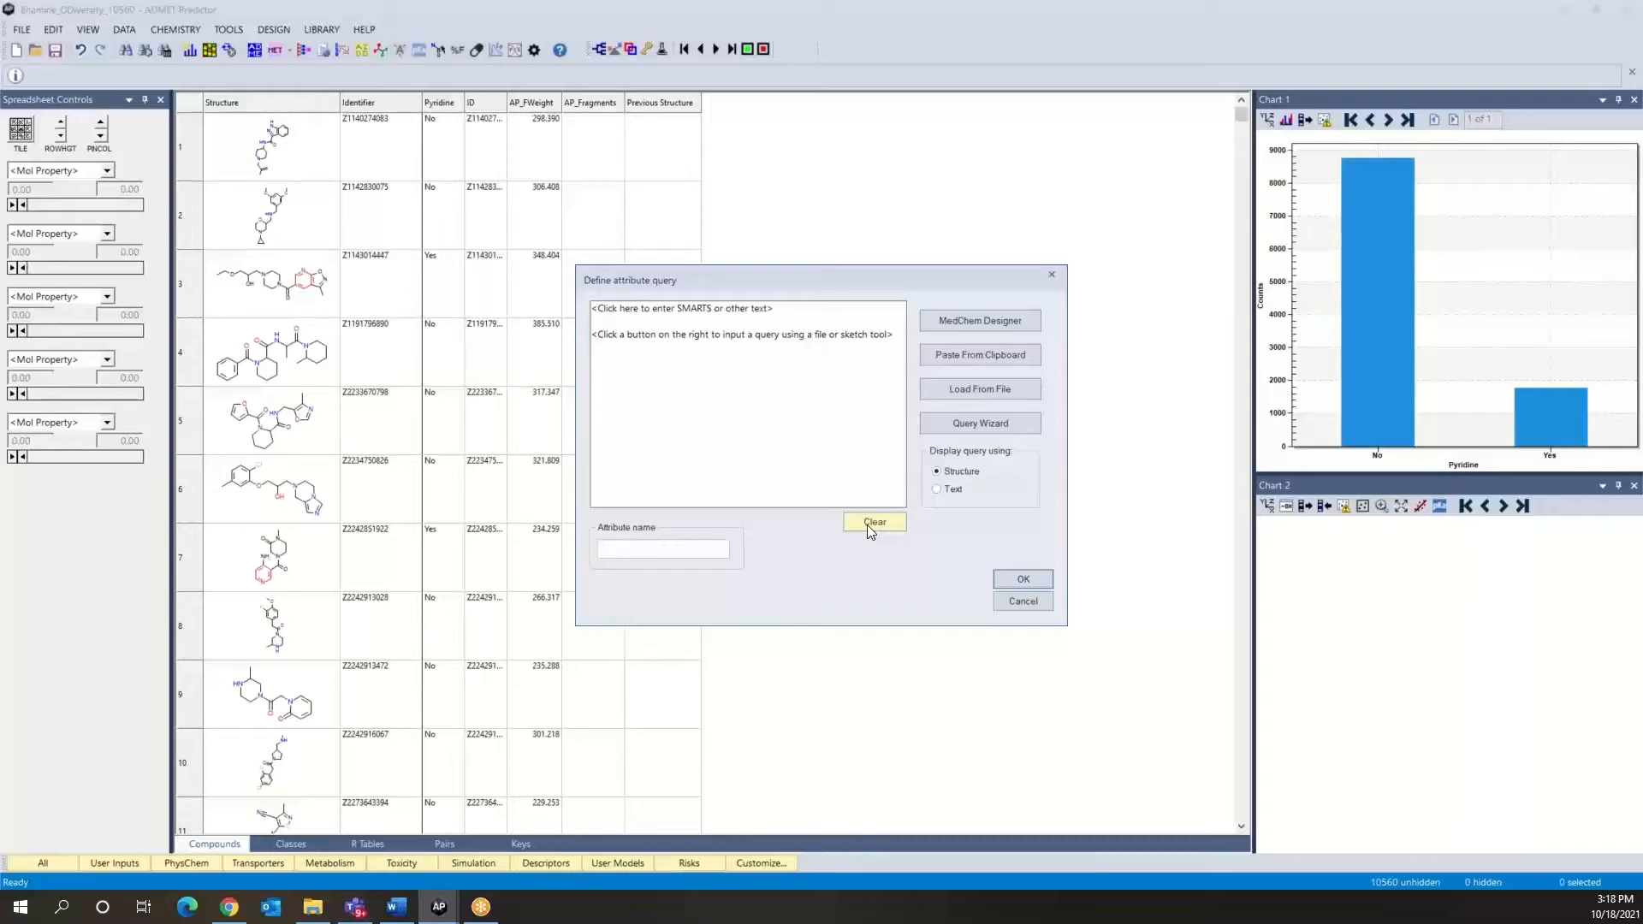
# Launch MedChem Designer for the attribute query and draw a three-membered ring on the empty canvas.
pyautogui.click(960, 322)
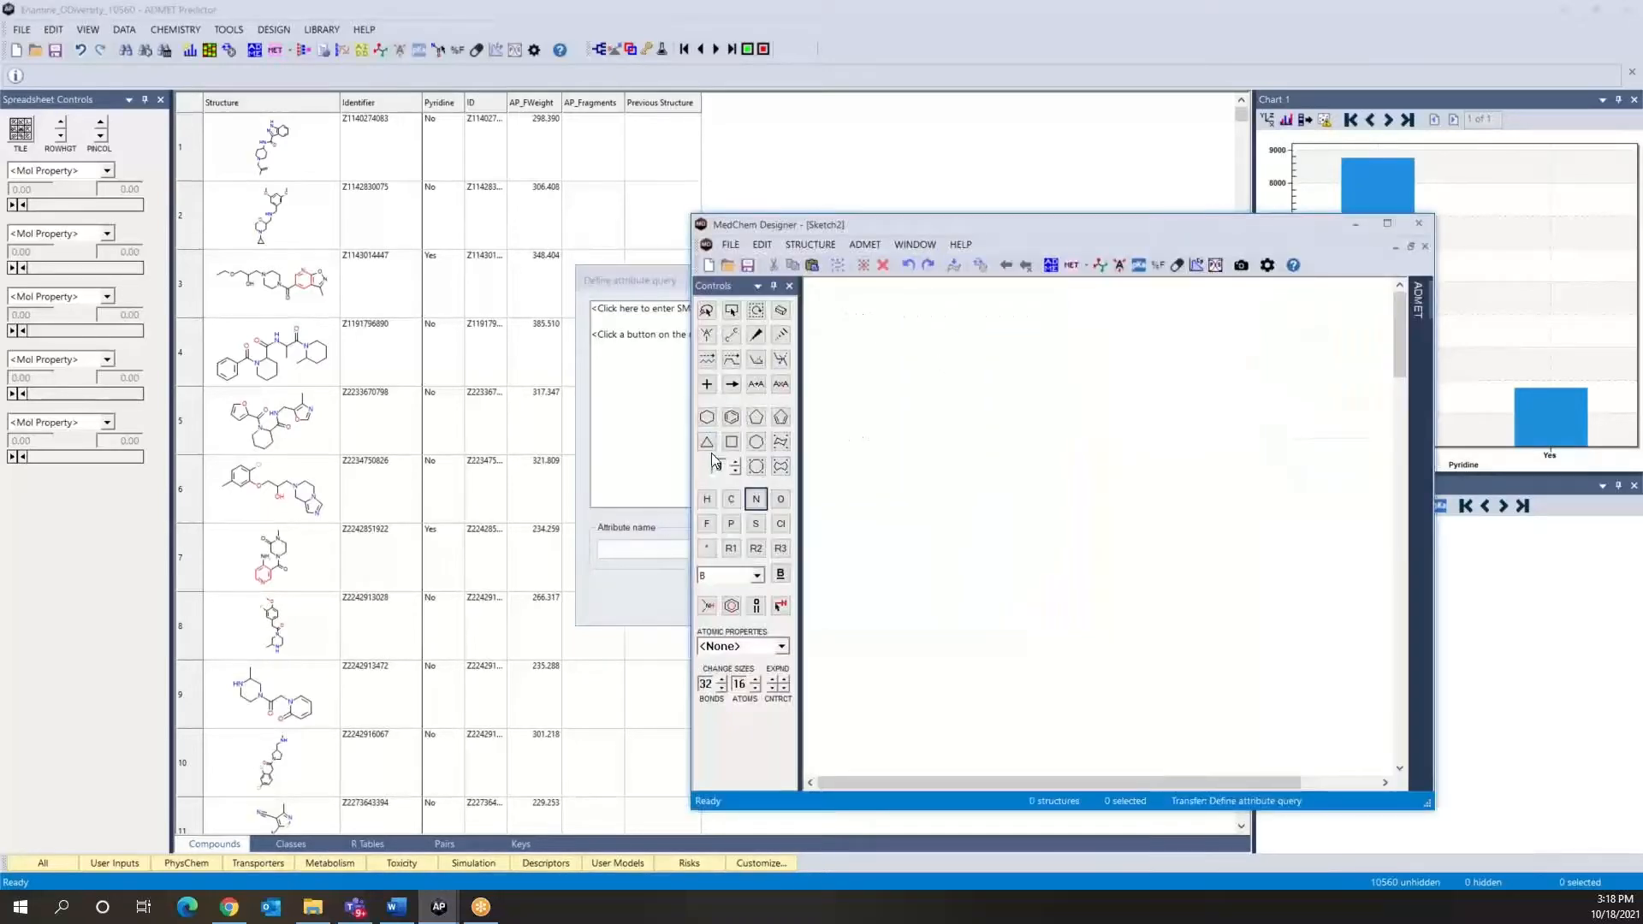
pyautogui.click(710, 446)
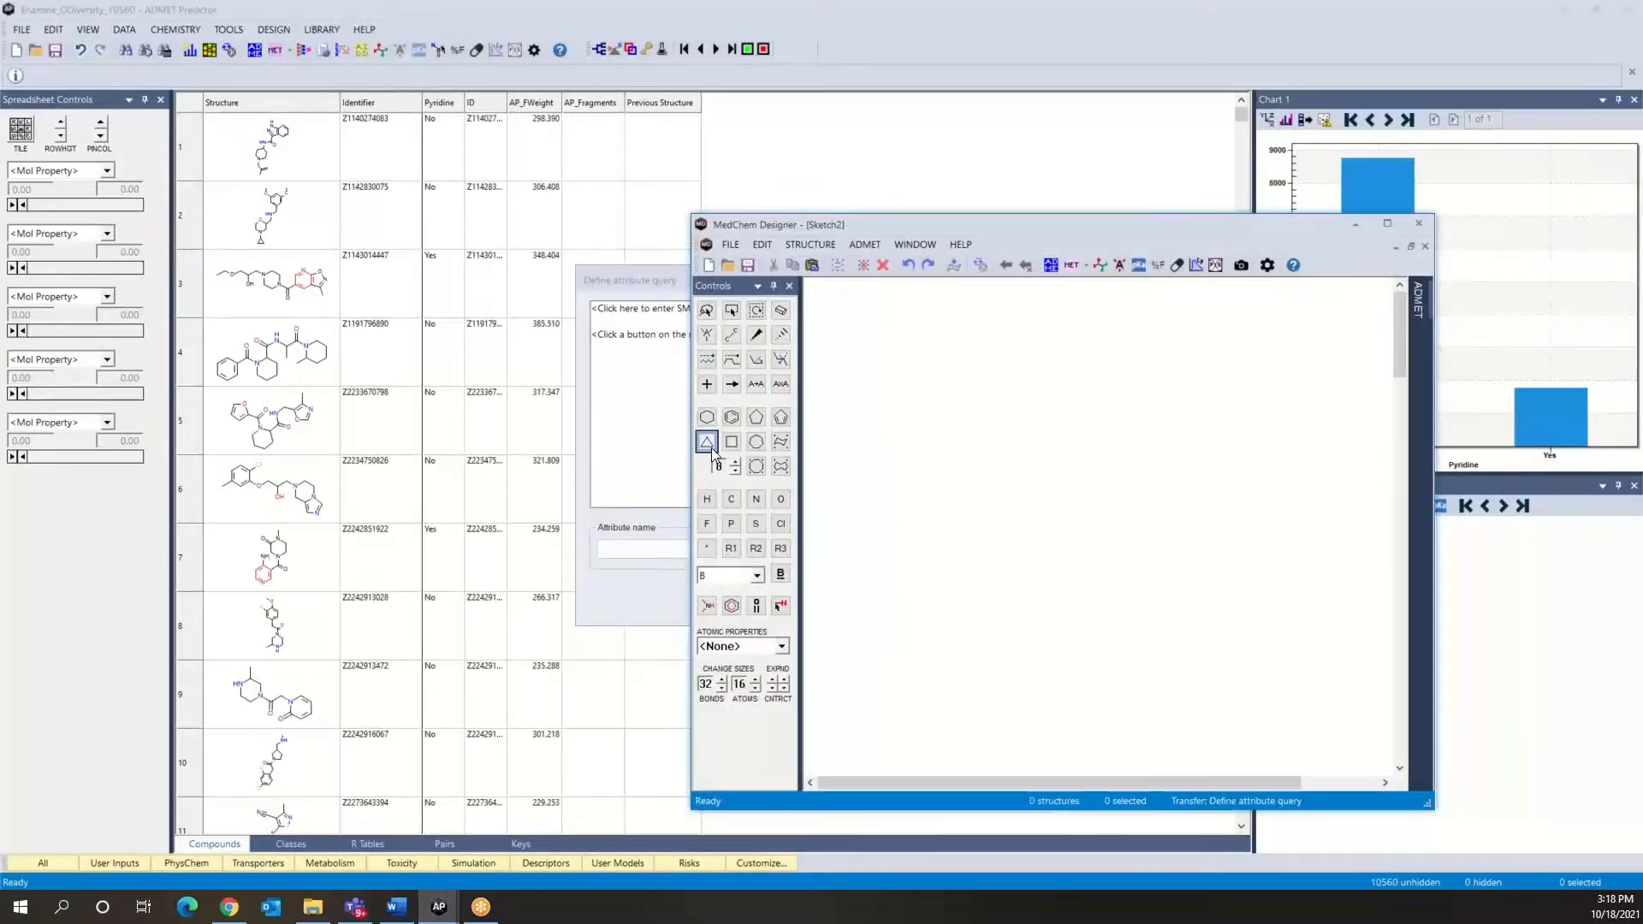
pyautogui.click(983, 493)
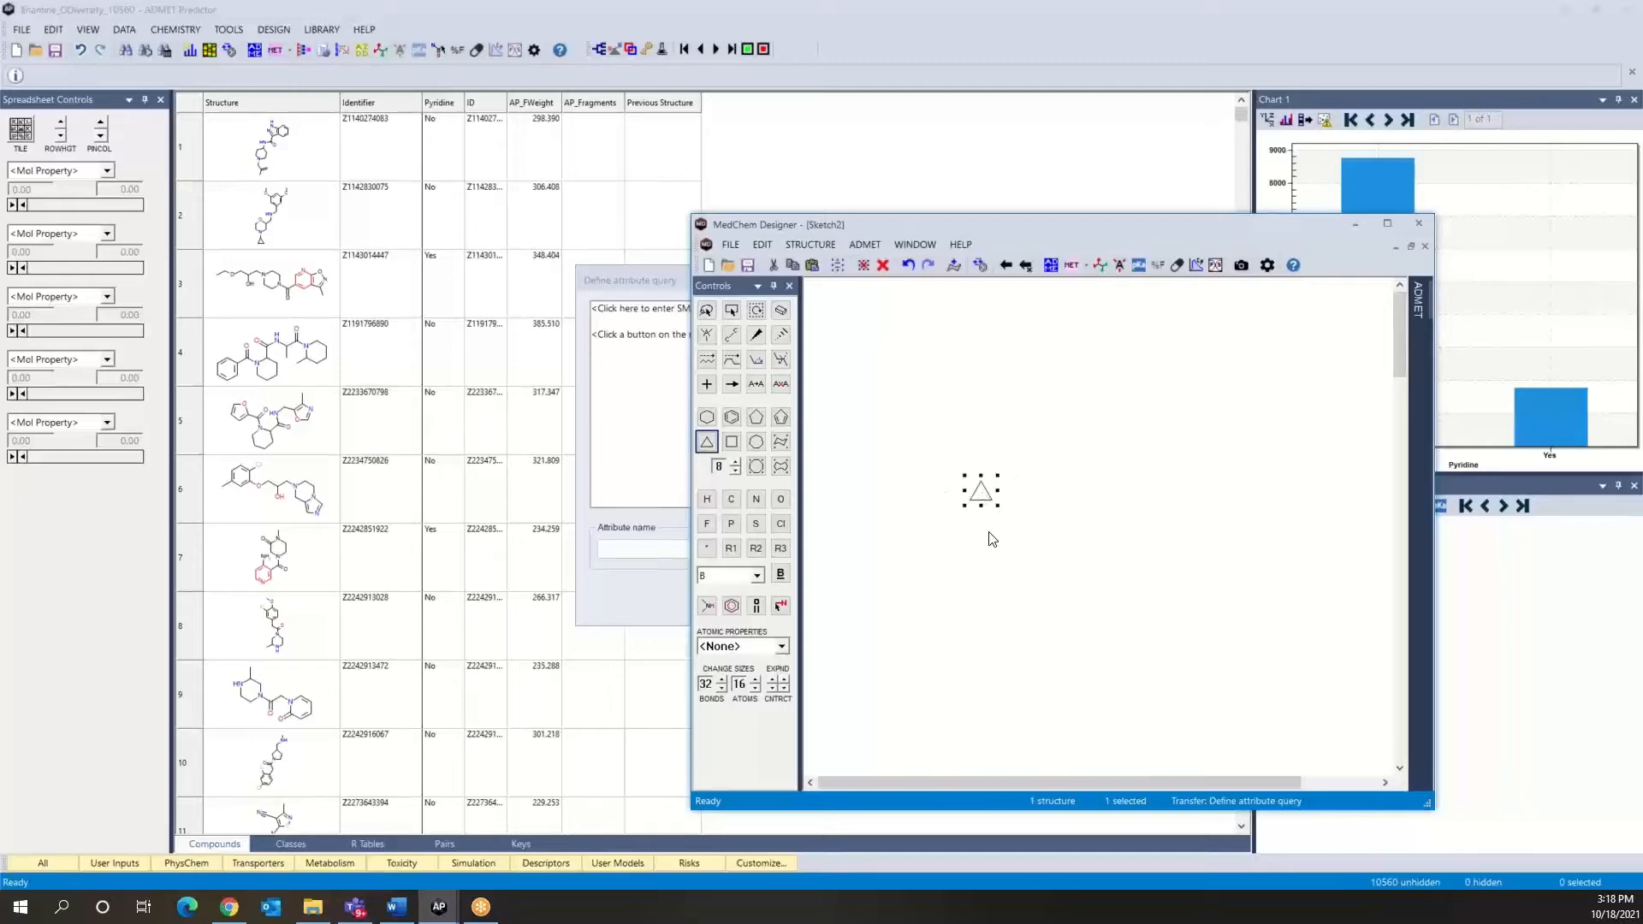
# Set the top atom of the three-membered ring to allow carbon, nitrogen or oxygen.
pyautogui.click(707, 336)
pyautogui.click(981, 490)
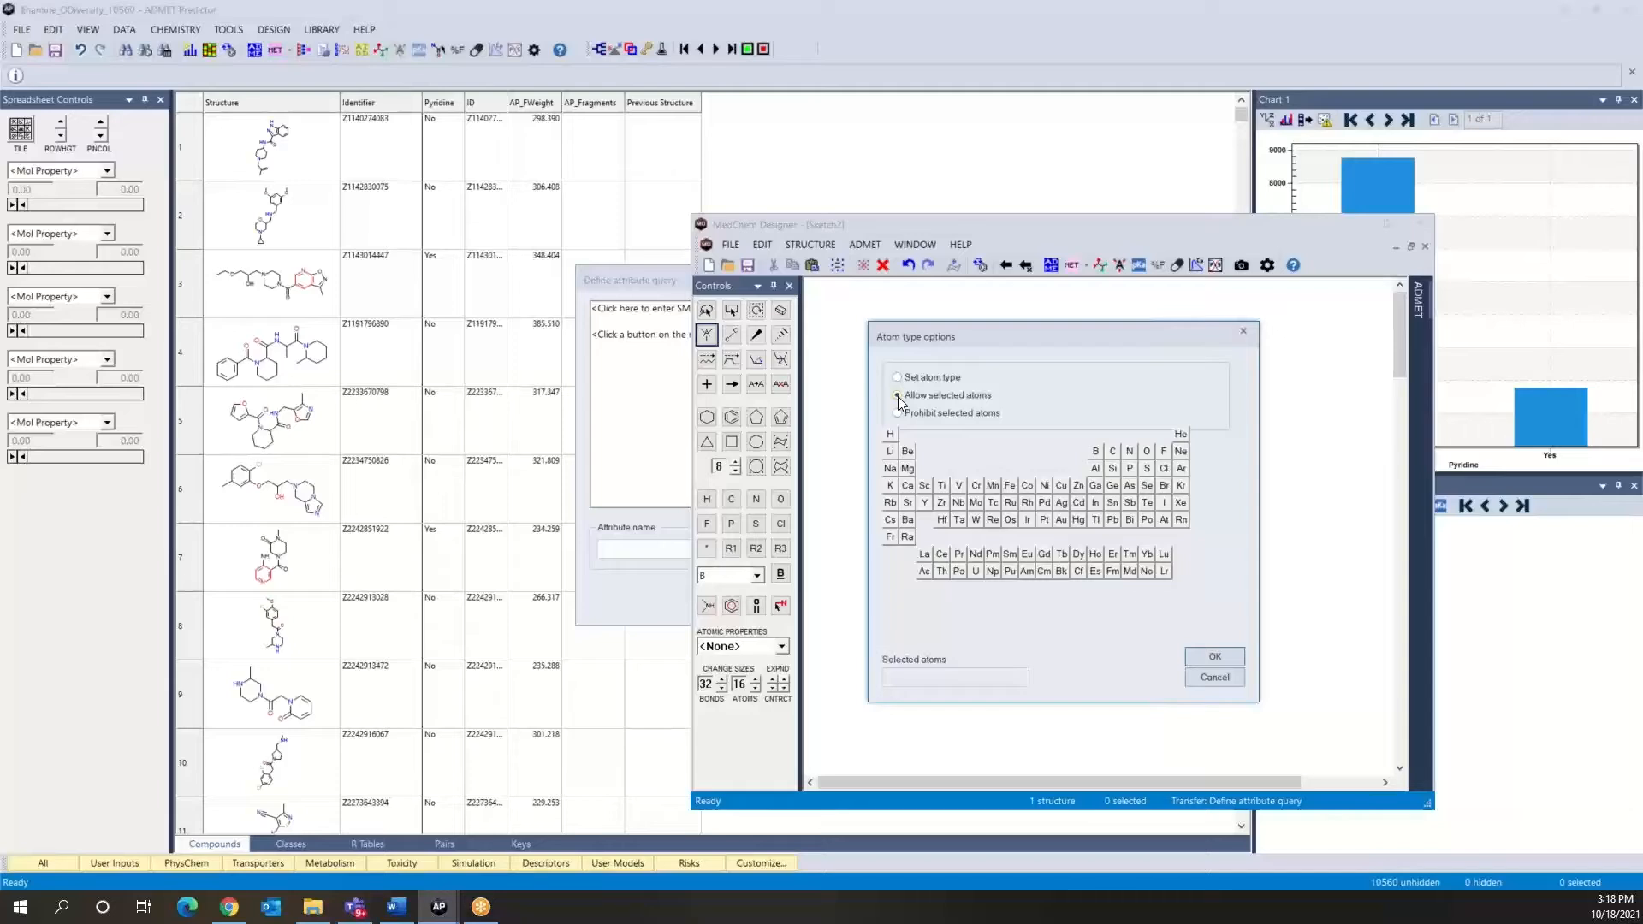
pyautogui.click(897, 396)
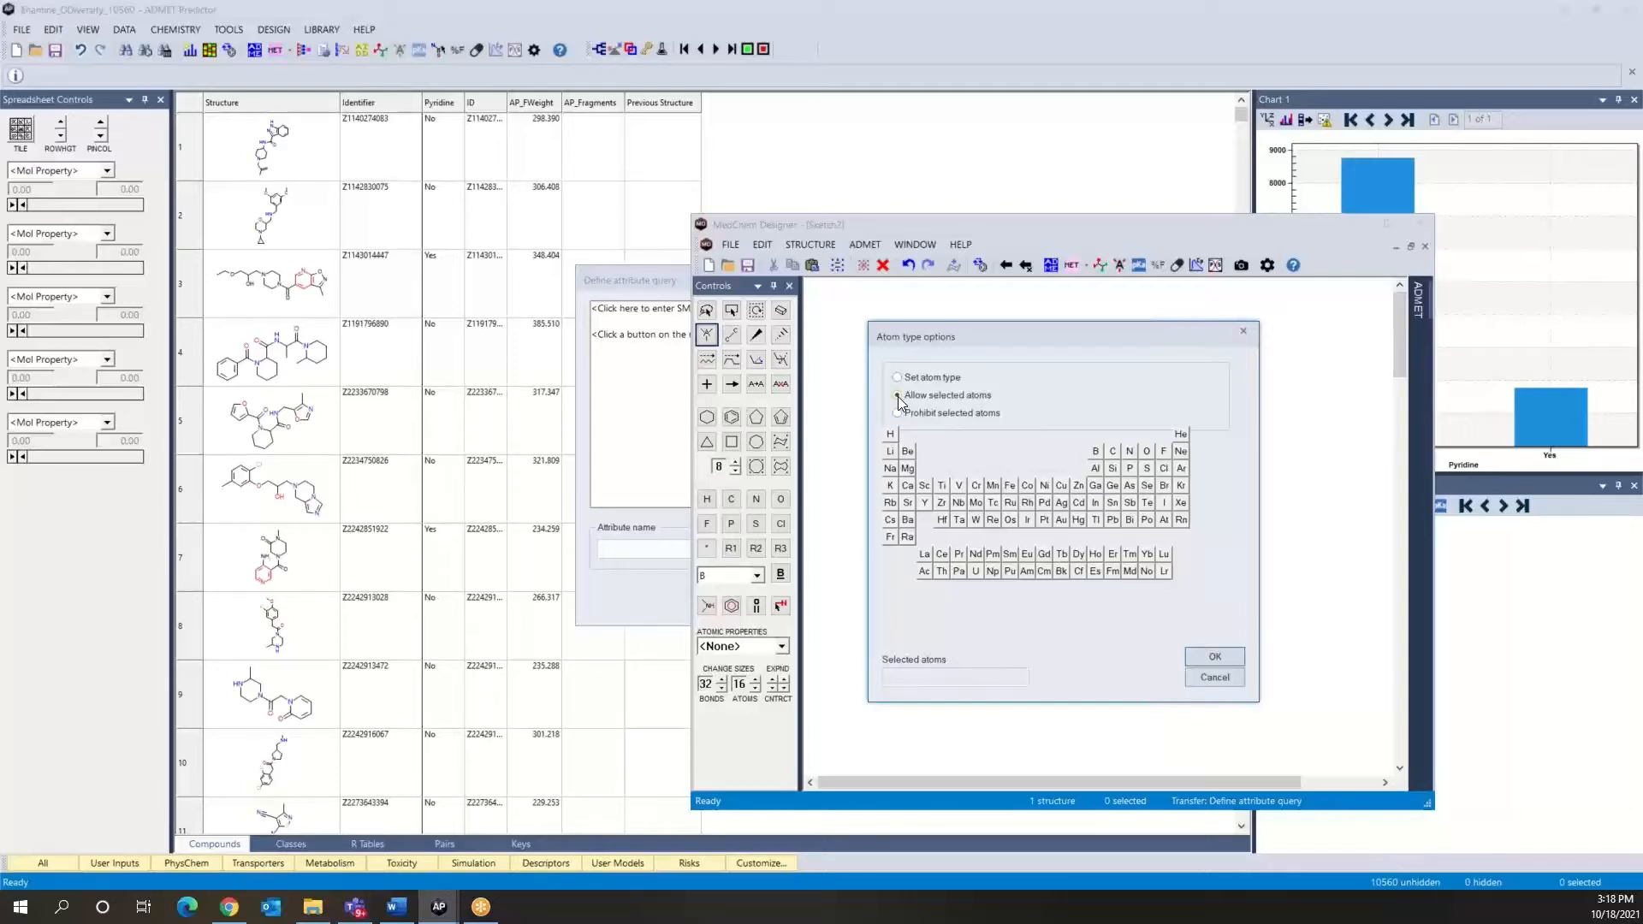
pyautogui.click(1112, 453)
pyautogui.click(1129, 455)
pyautogui.click(1146, 452)
pyautogui.click(1208, 659)
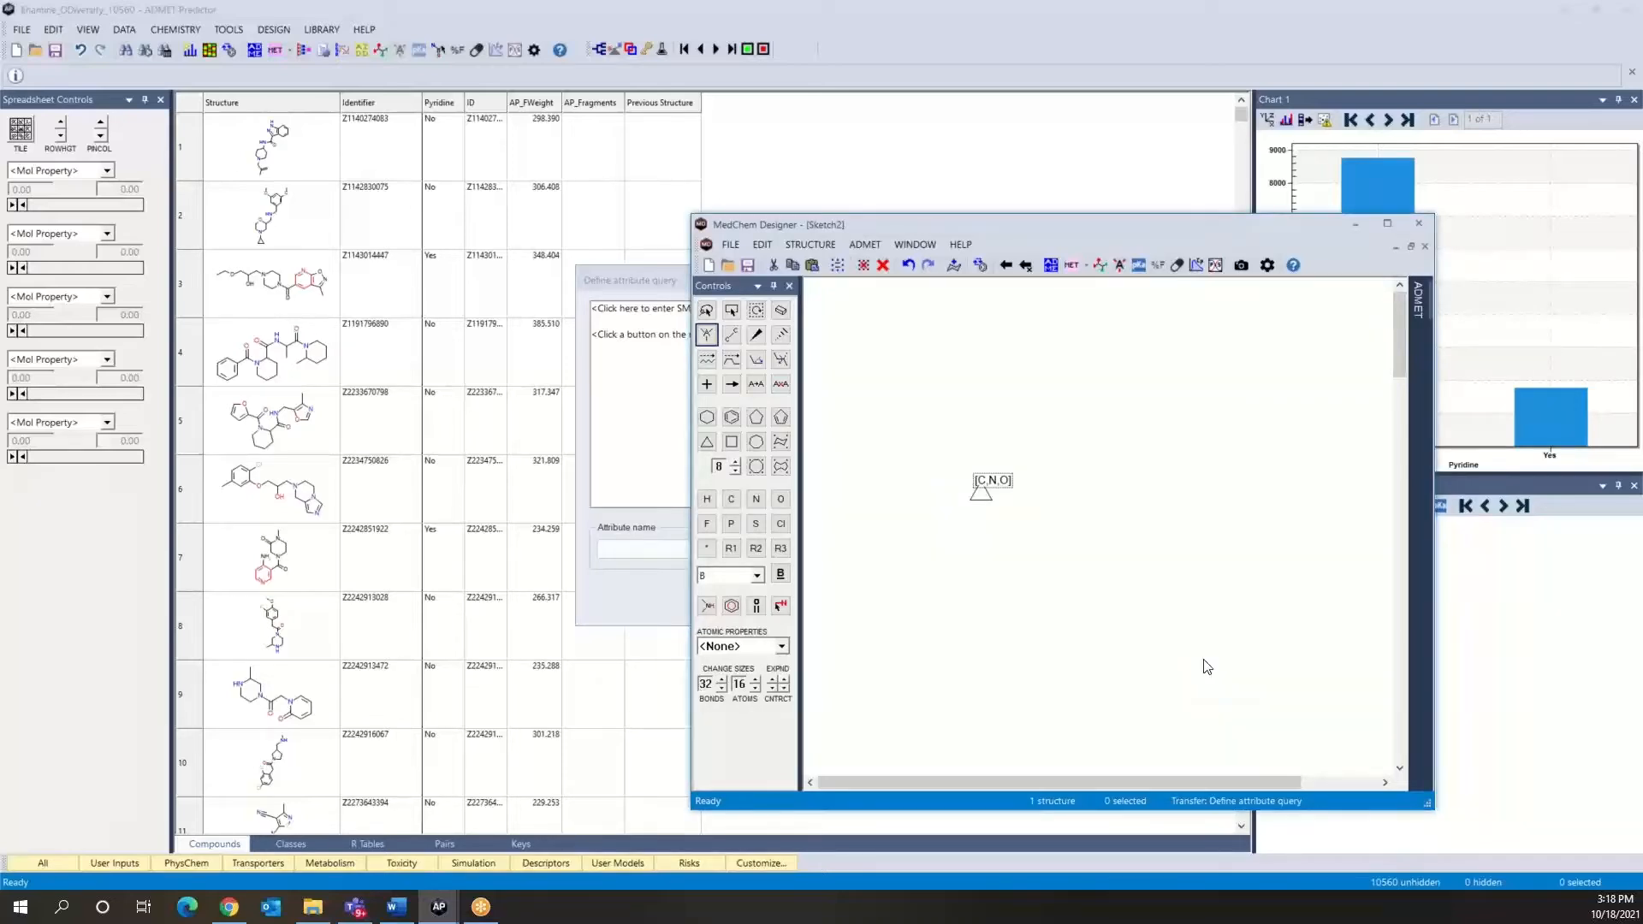
# Transfer the ring sketch to the attribute query, name the attribute 3MbRing and add it to the spreadsheet.
pyautogui.click(1008, 267)
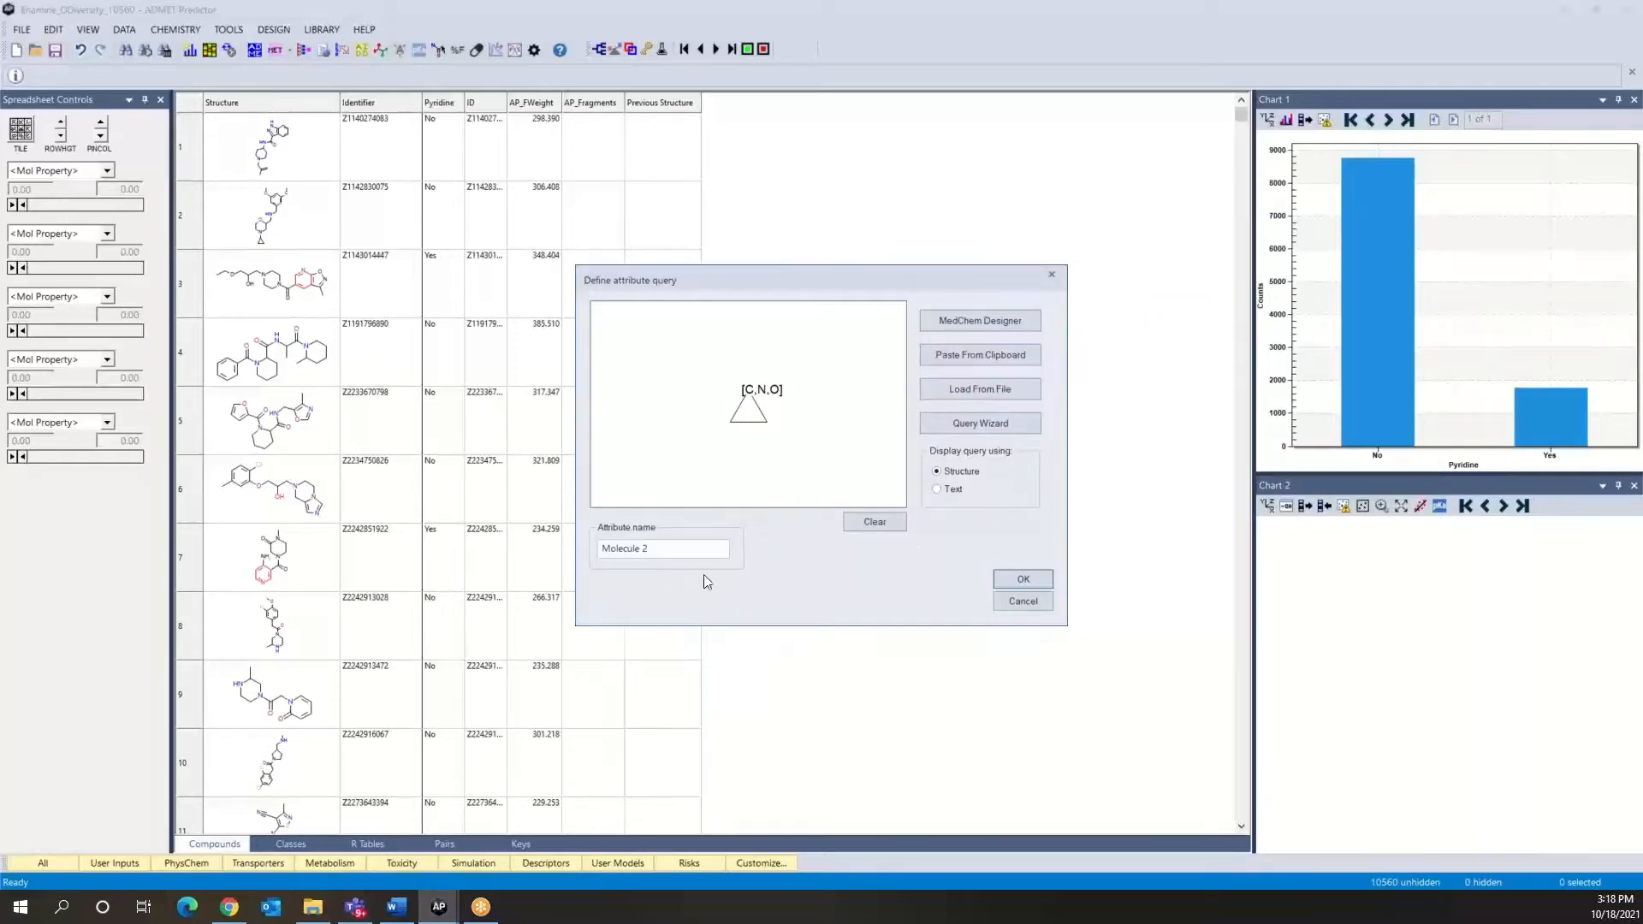
pyautogui.click(682, 549)
pyautogui.press('BackSpace')
pyautogui.press('BackSpace')
pyautogui.press('BackSpace')
pyautogui.press('BackSpace')
pyautogui.press('BackSpace')
pyautogui.press('BackSpace')
pyautogui.press('BackSpace')
pyautogui.press('BackSpace')
pyautogui.press('BackSpace')
pyautogui.press('BackSpace')
pyautogui.write('3MbvRin')
pyautogui.click(1011, 585)
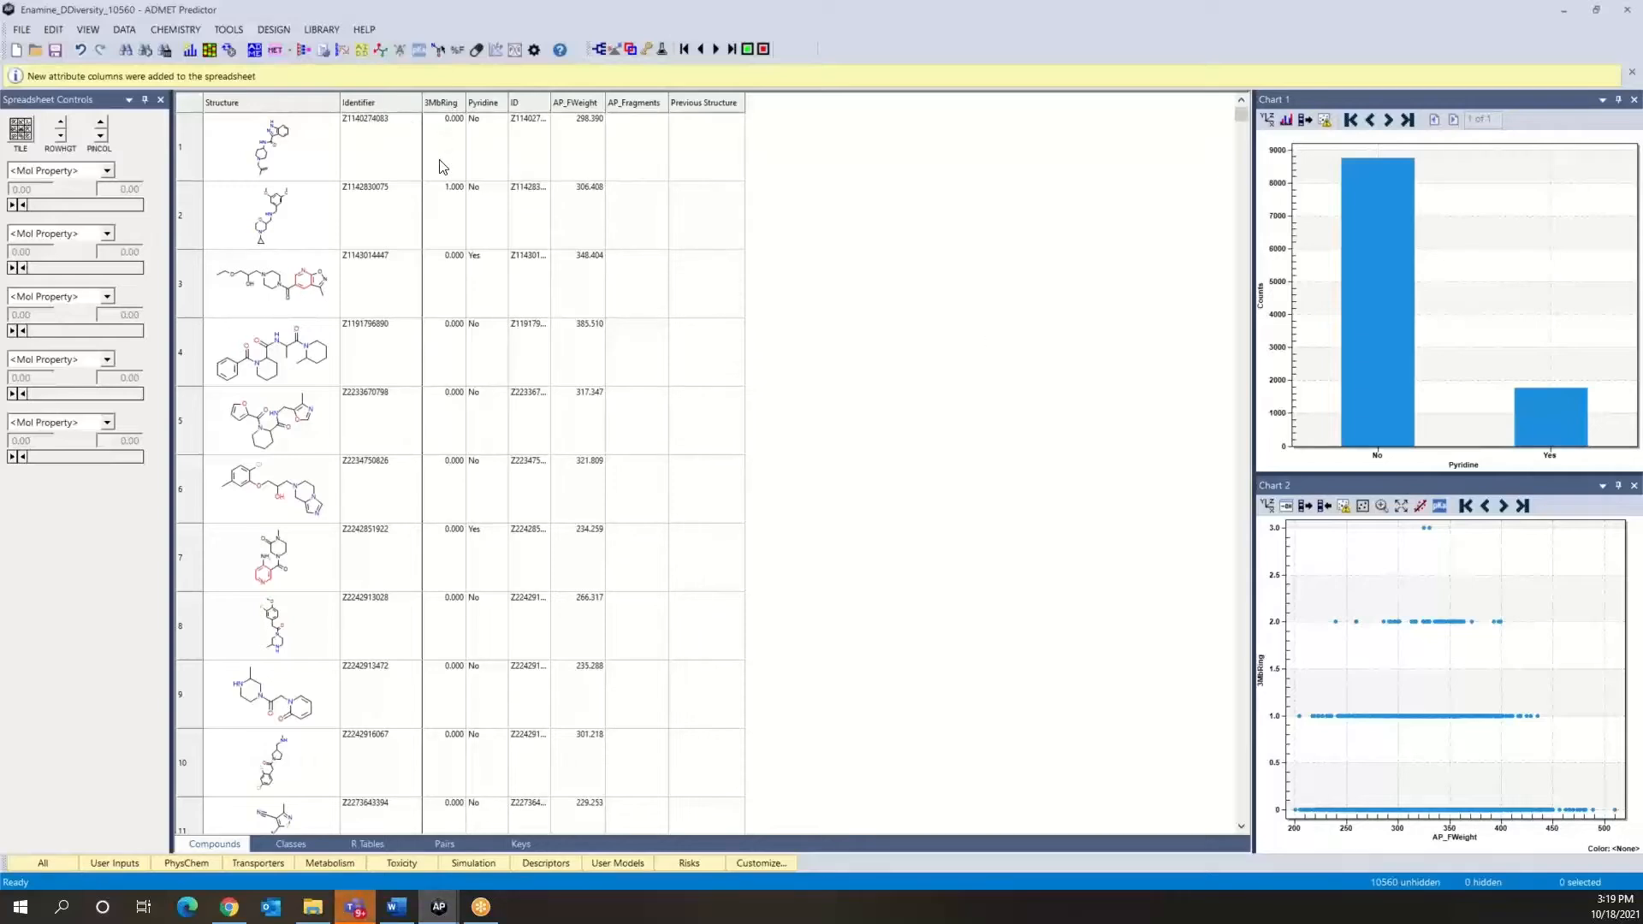
# Sort the compounds by 3MbRing in descending order, followed by ascending order.
pyautogui.click(452, 111)
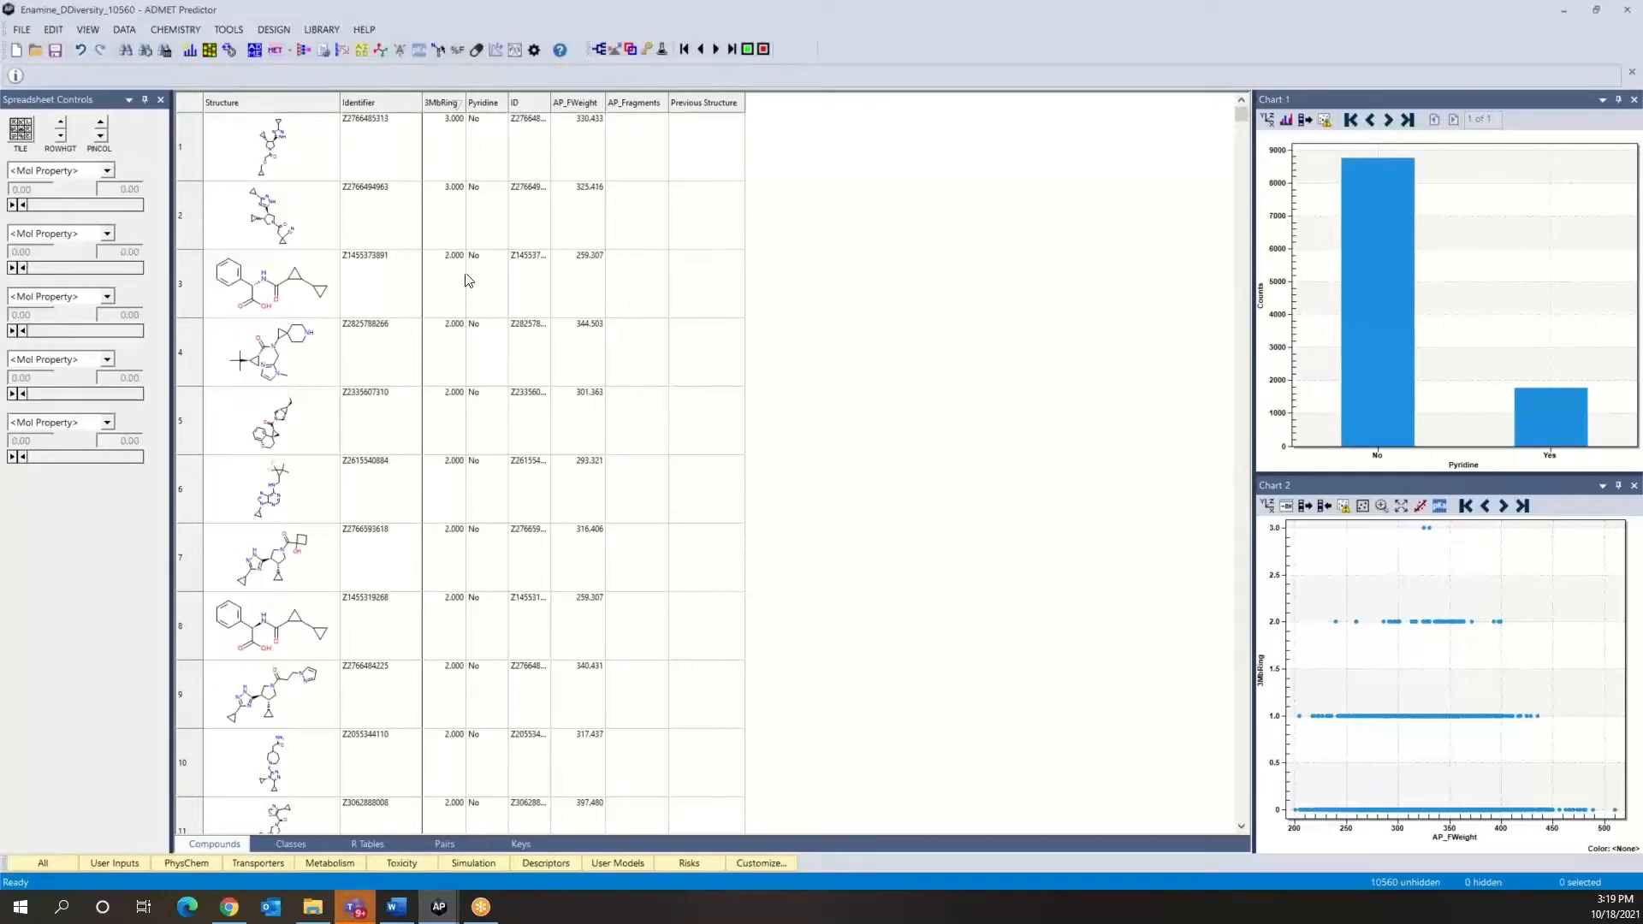
pyautogui.click(451, 107)
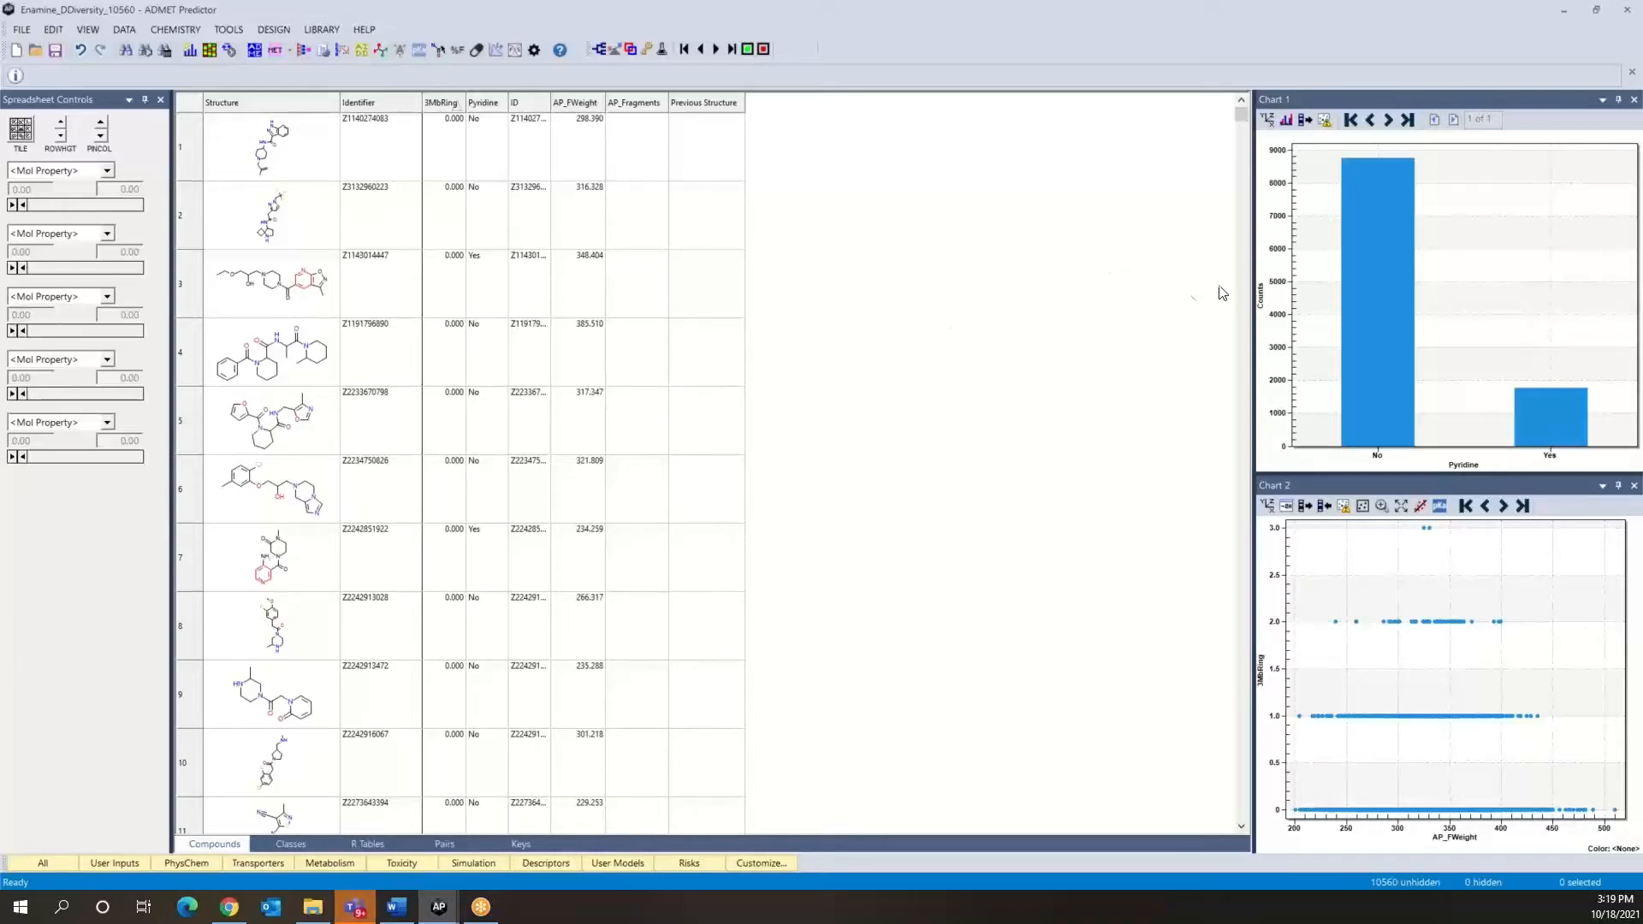
# Change Chart 1 to plot the distribution of the 3MbRing attribute.
pyautogui.click(1268, 125)
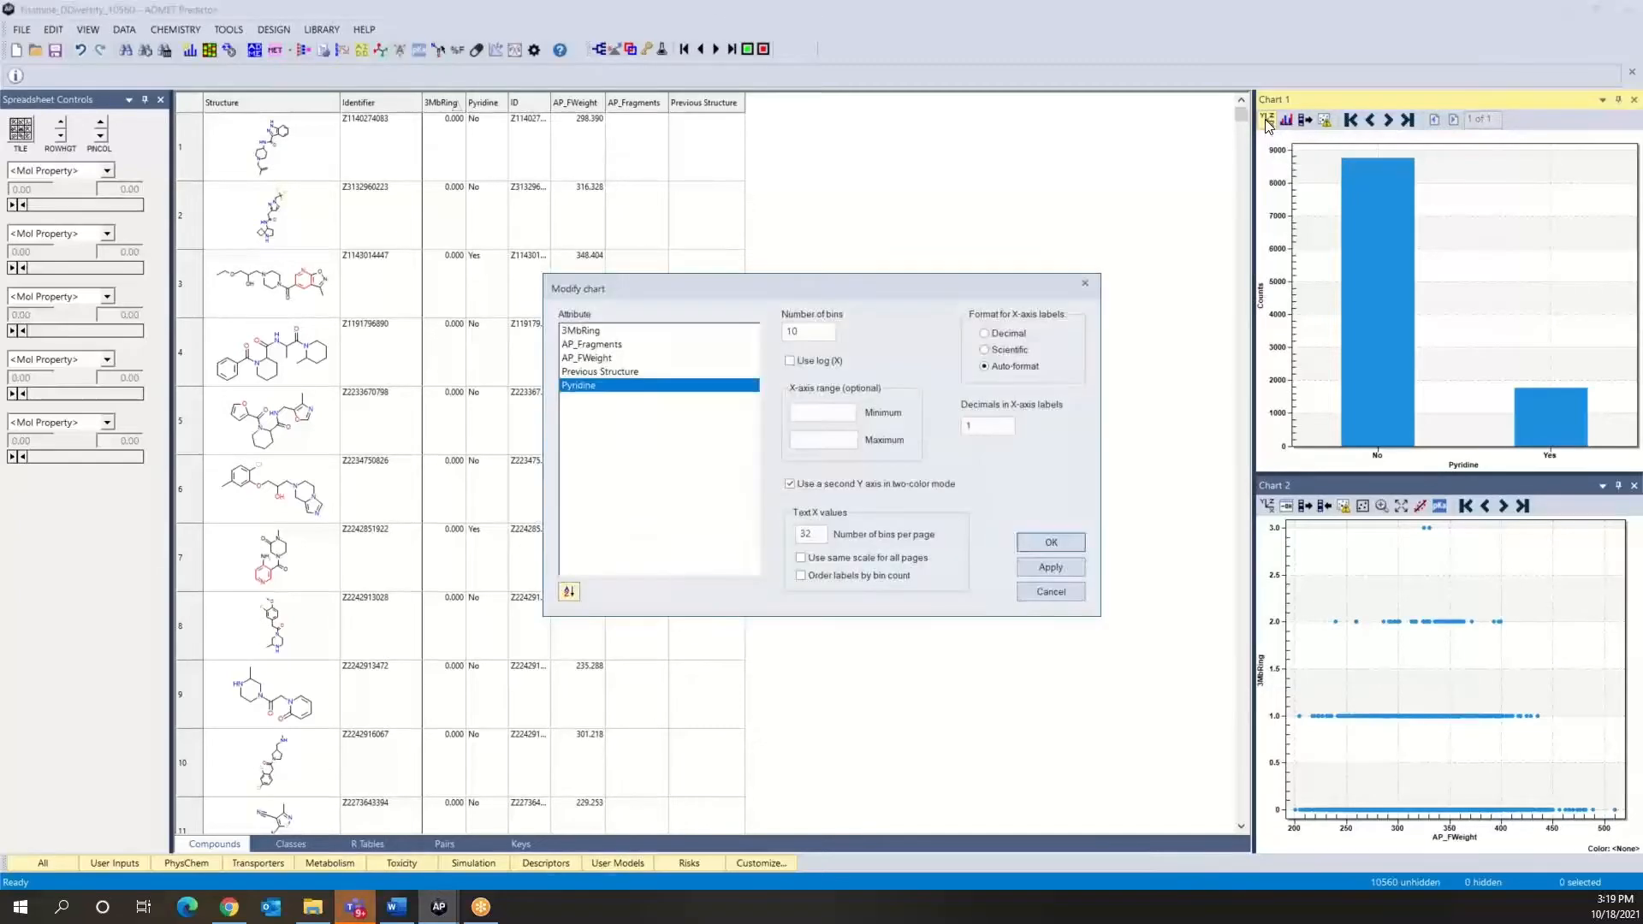
pyautogui.click(581, 332)
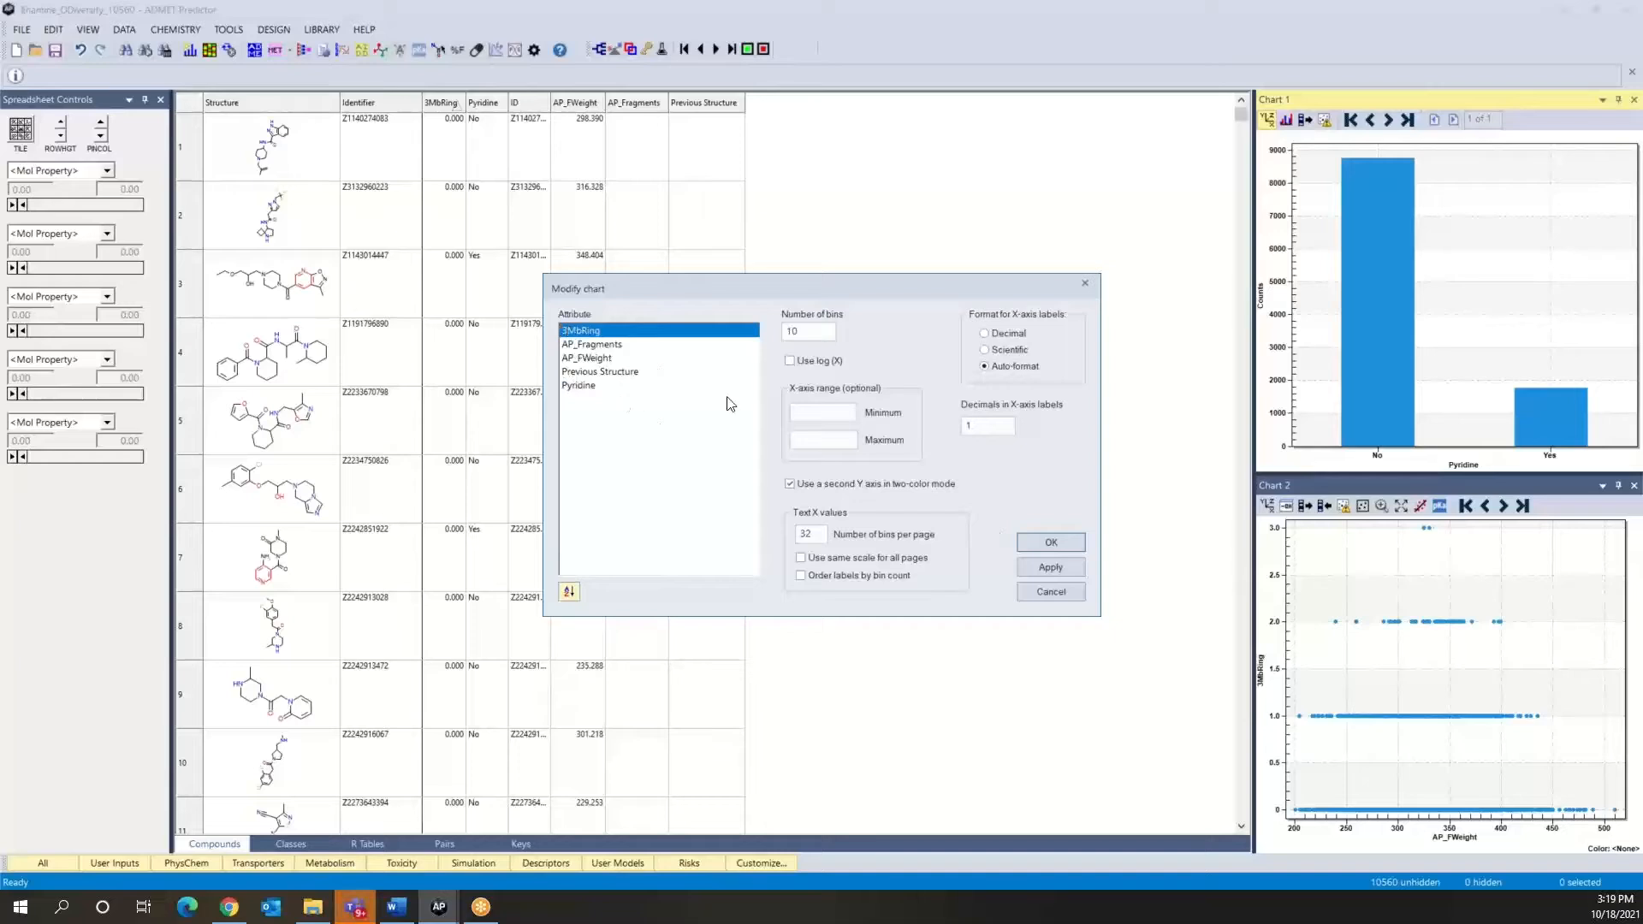
pyautogui.click(1040, 545)
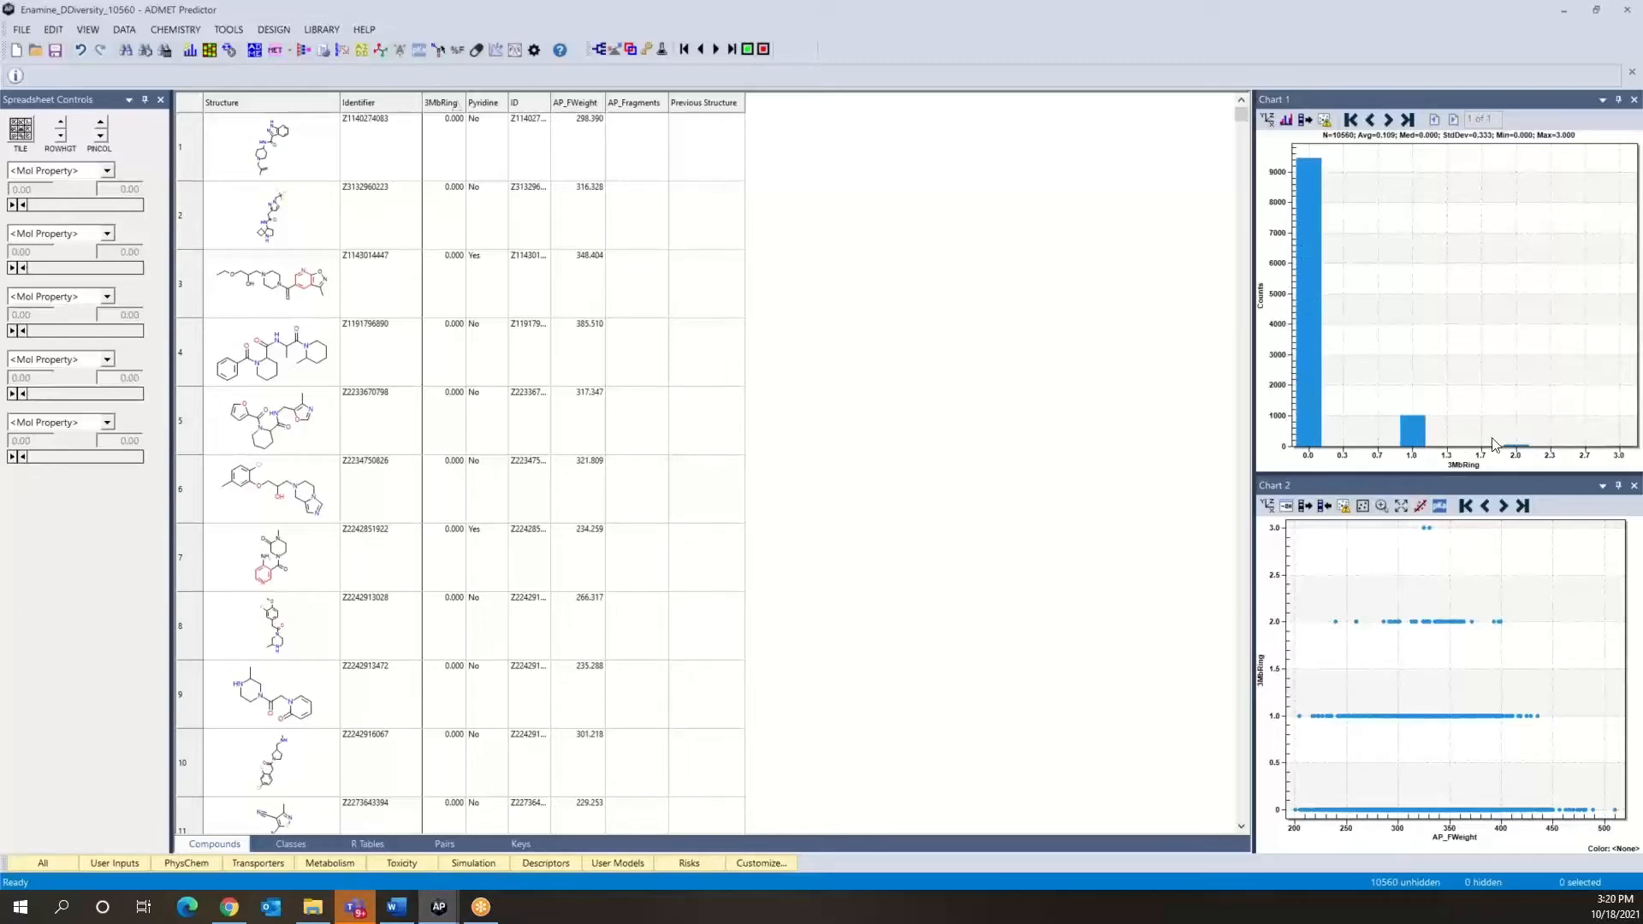
# View the structures of the compounds behind the 3.0 bar of the 3MbRing chart, and close the viewer.
pyautogui.doubleClick(1620, 456)
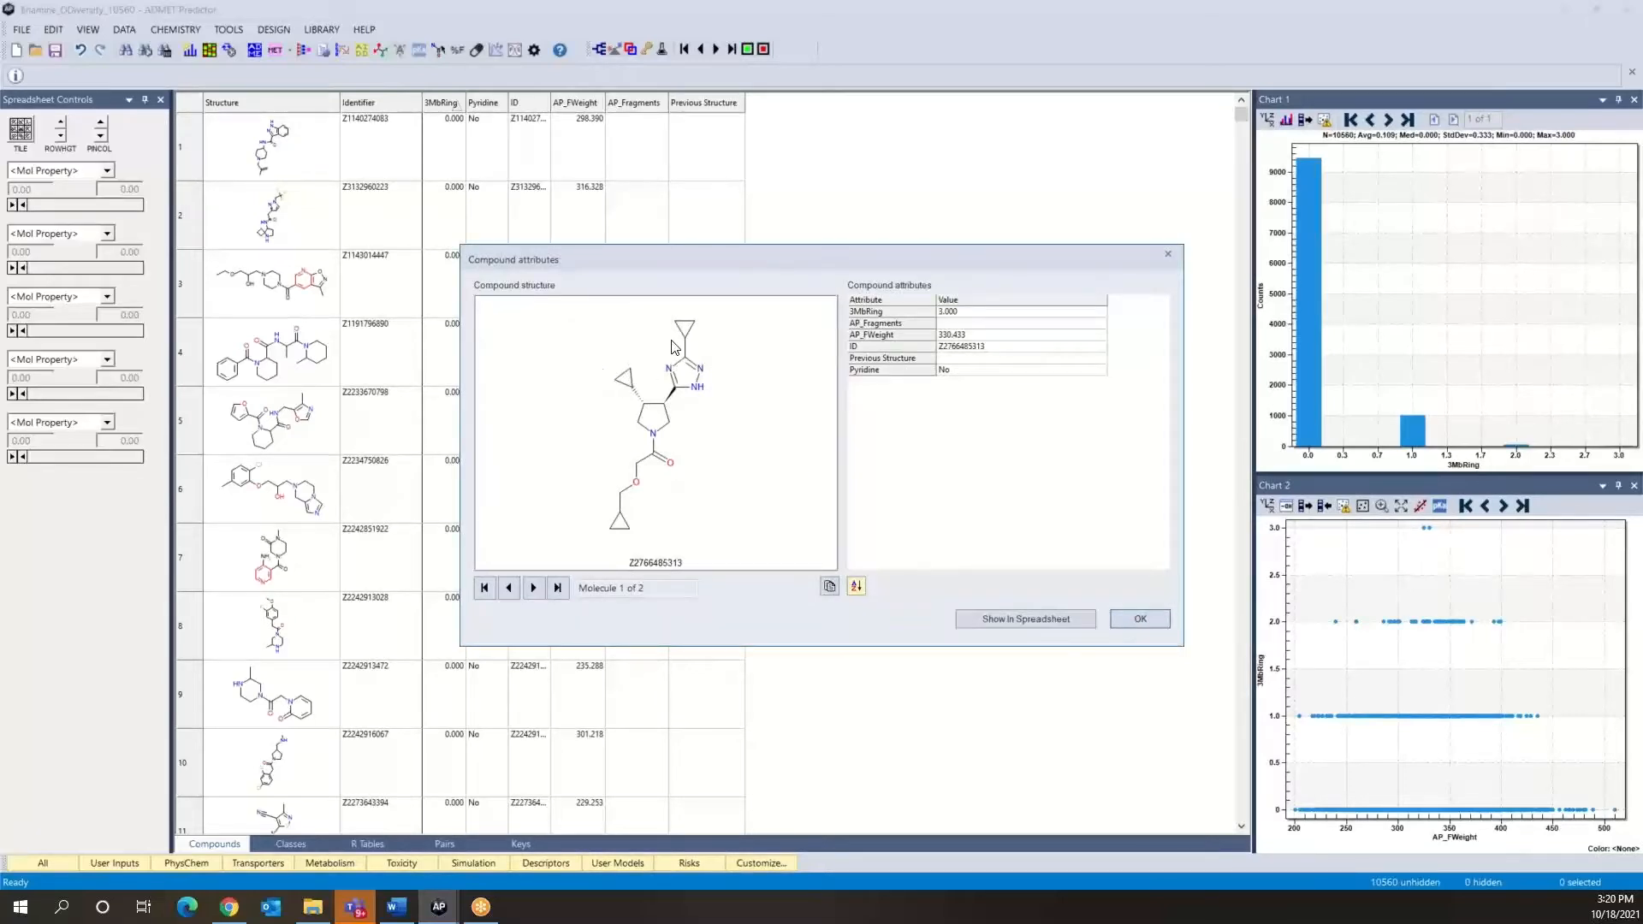
pyautogui.click(534, 588)
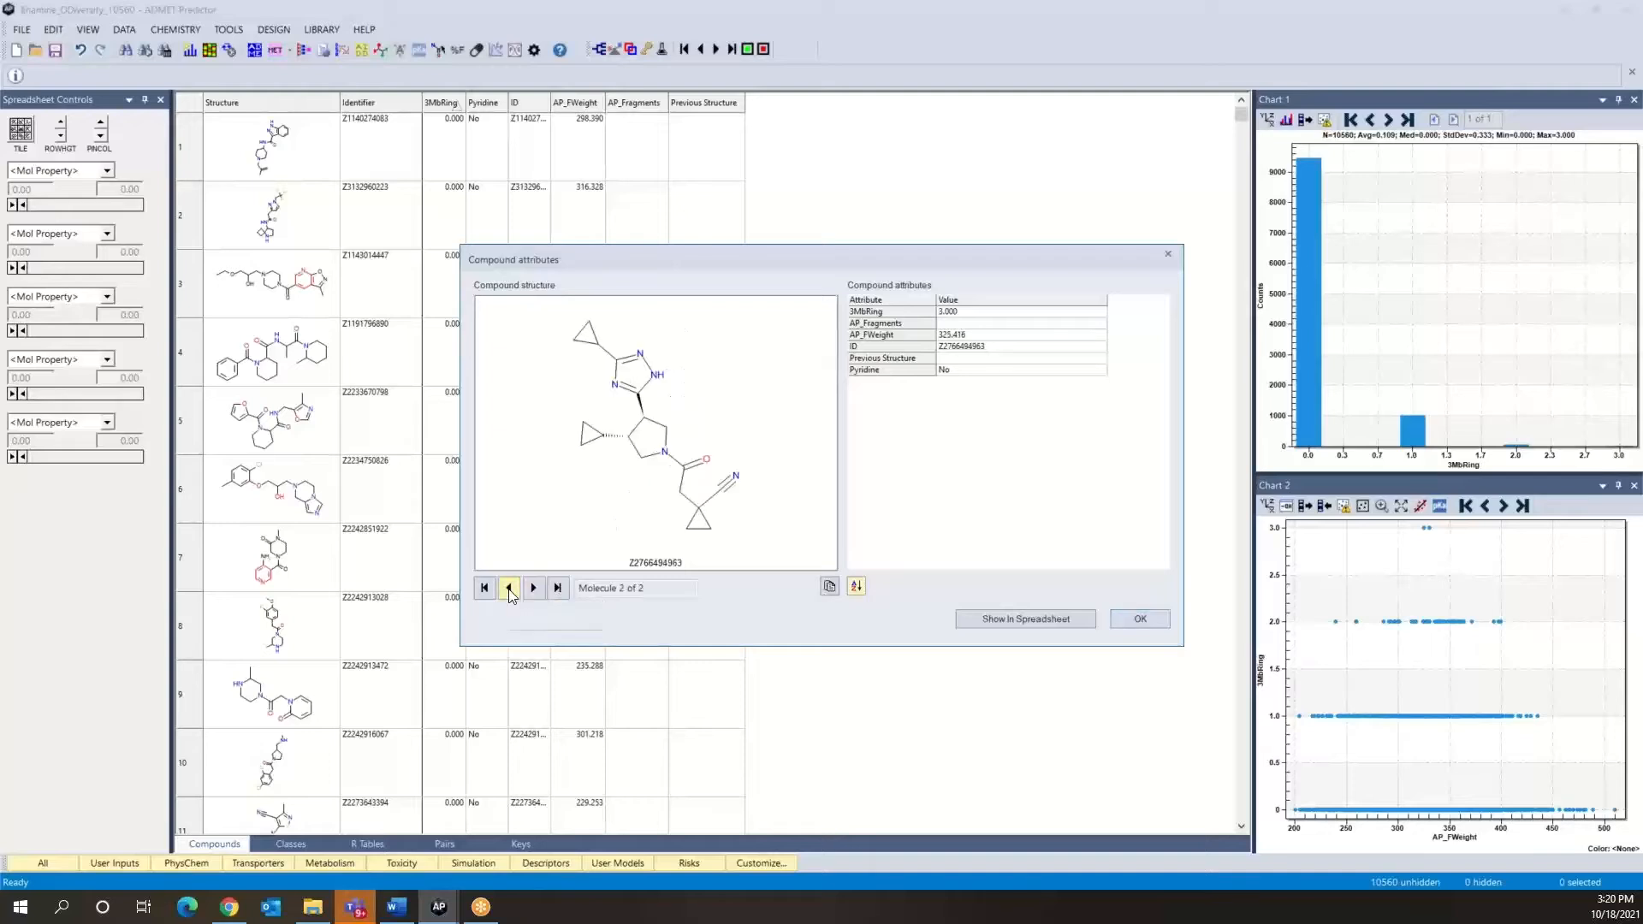
pyautogui.click(511, 590)
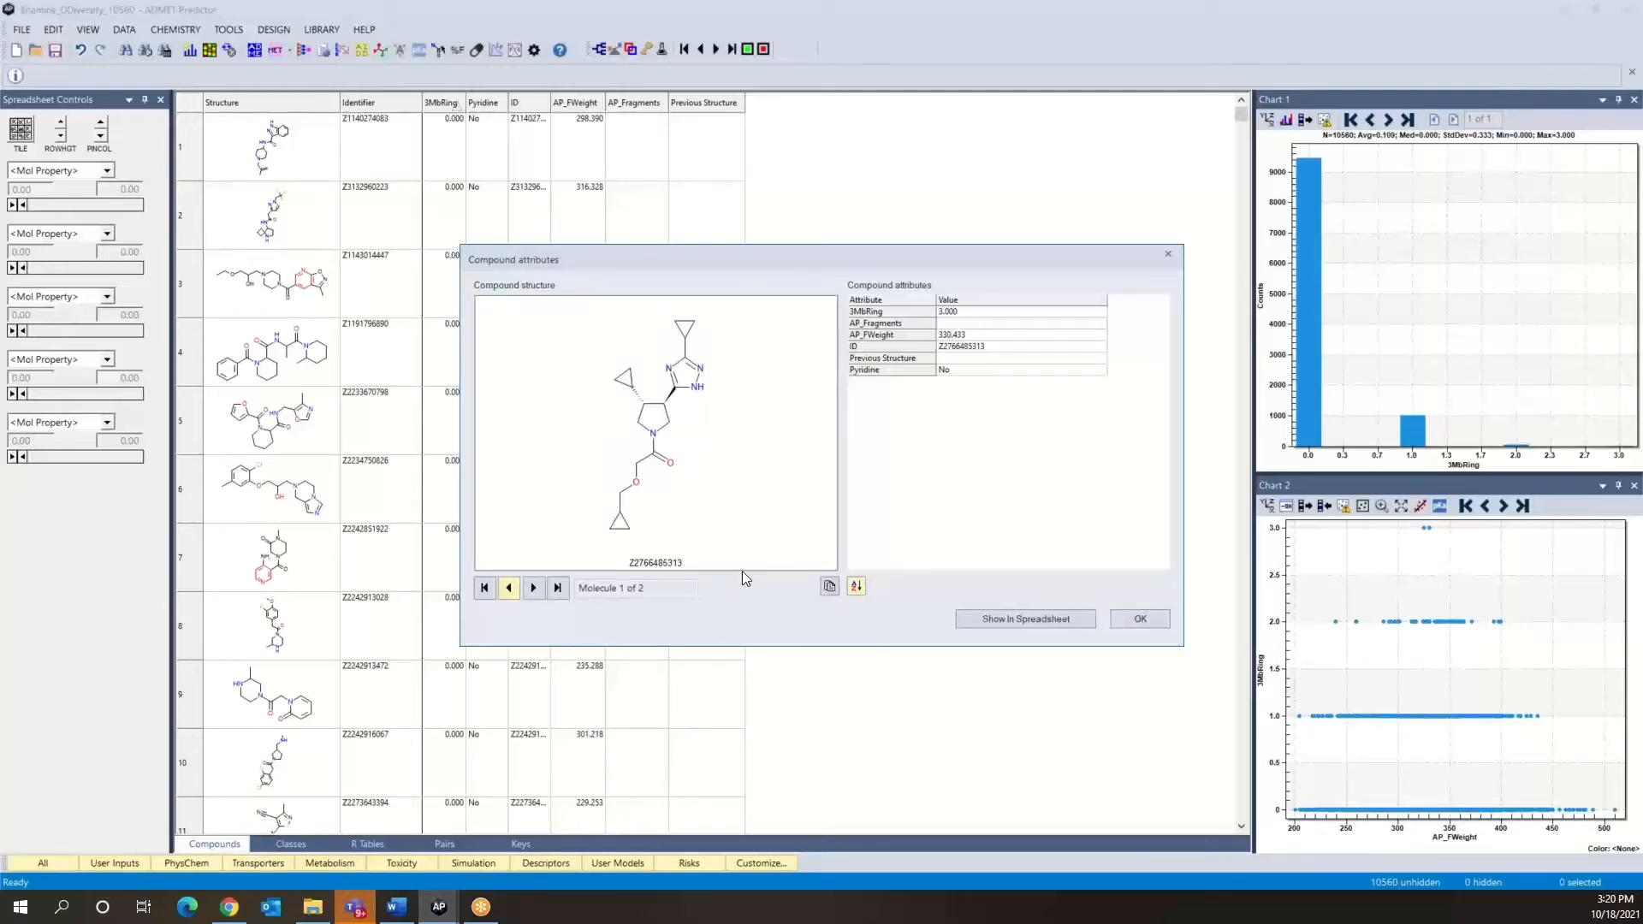
pyautogui.click(1138, 619)
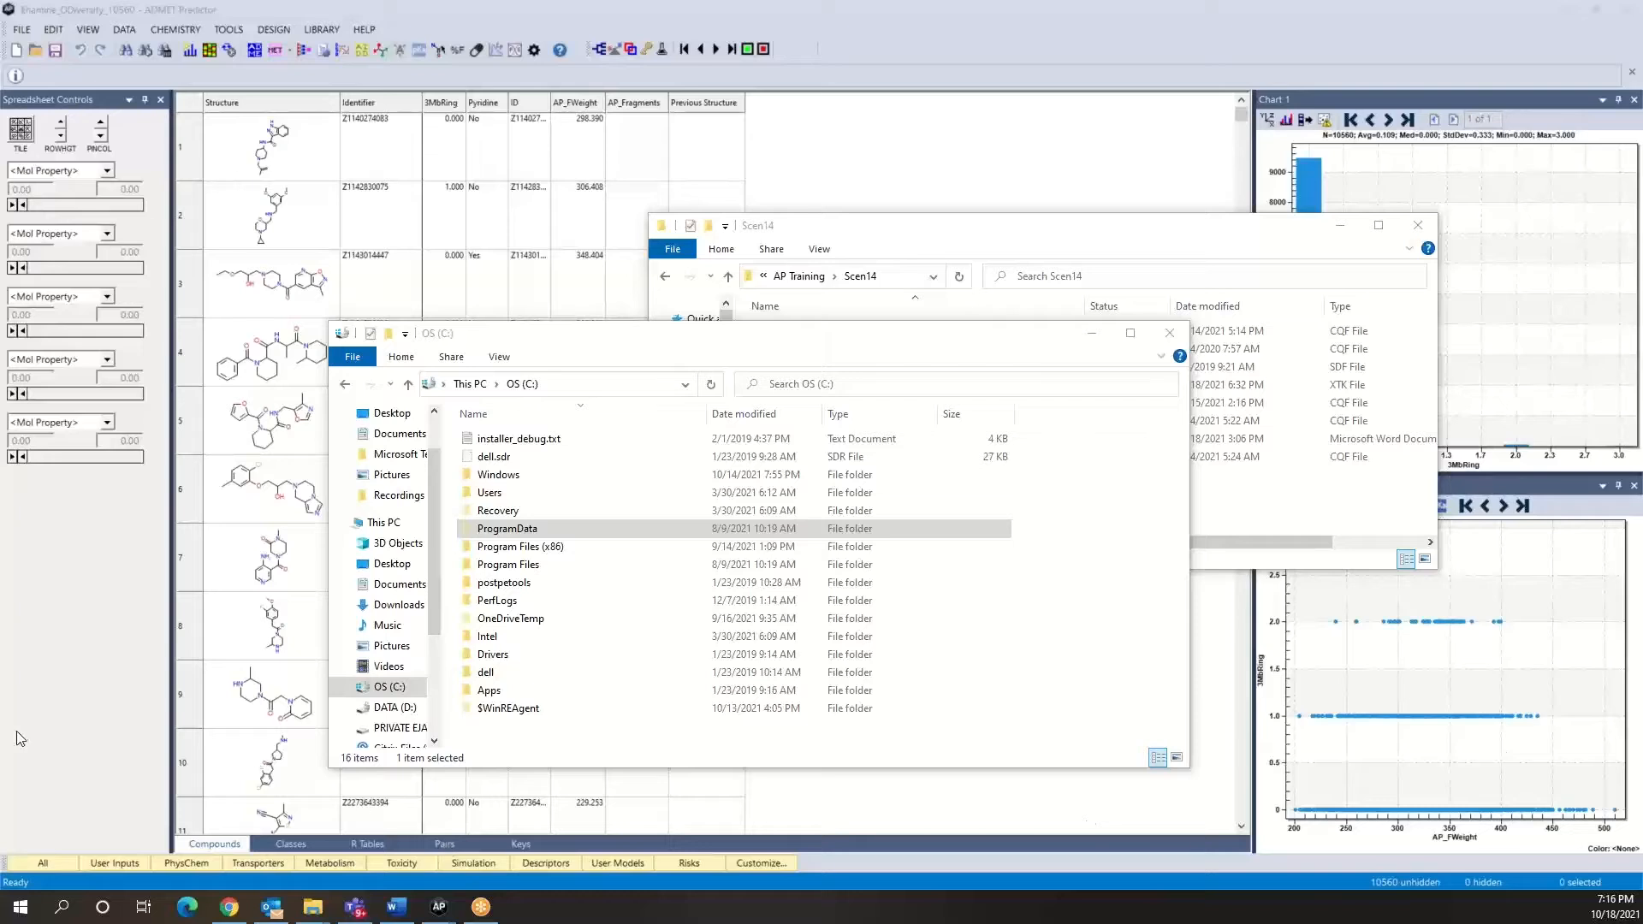
# In File Explorer, open the ADMET_Predictor10.2 folder under ProgramData, Simulations Plus, Inc and look through its files.
pyautogui.click(489, 531)
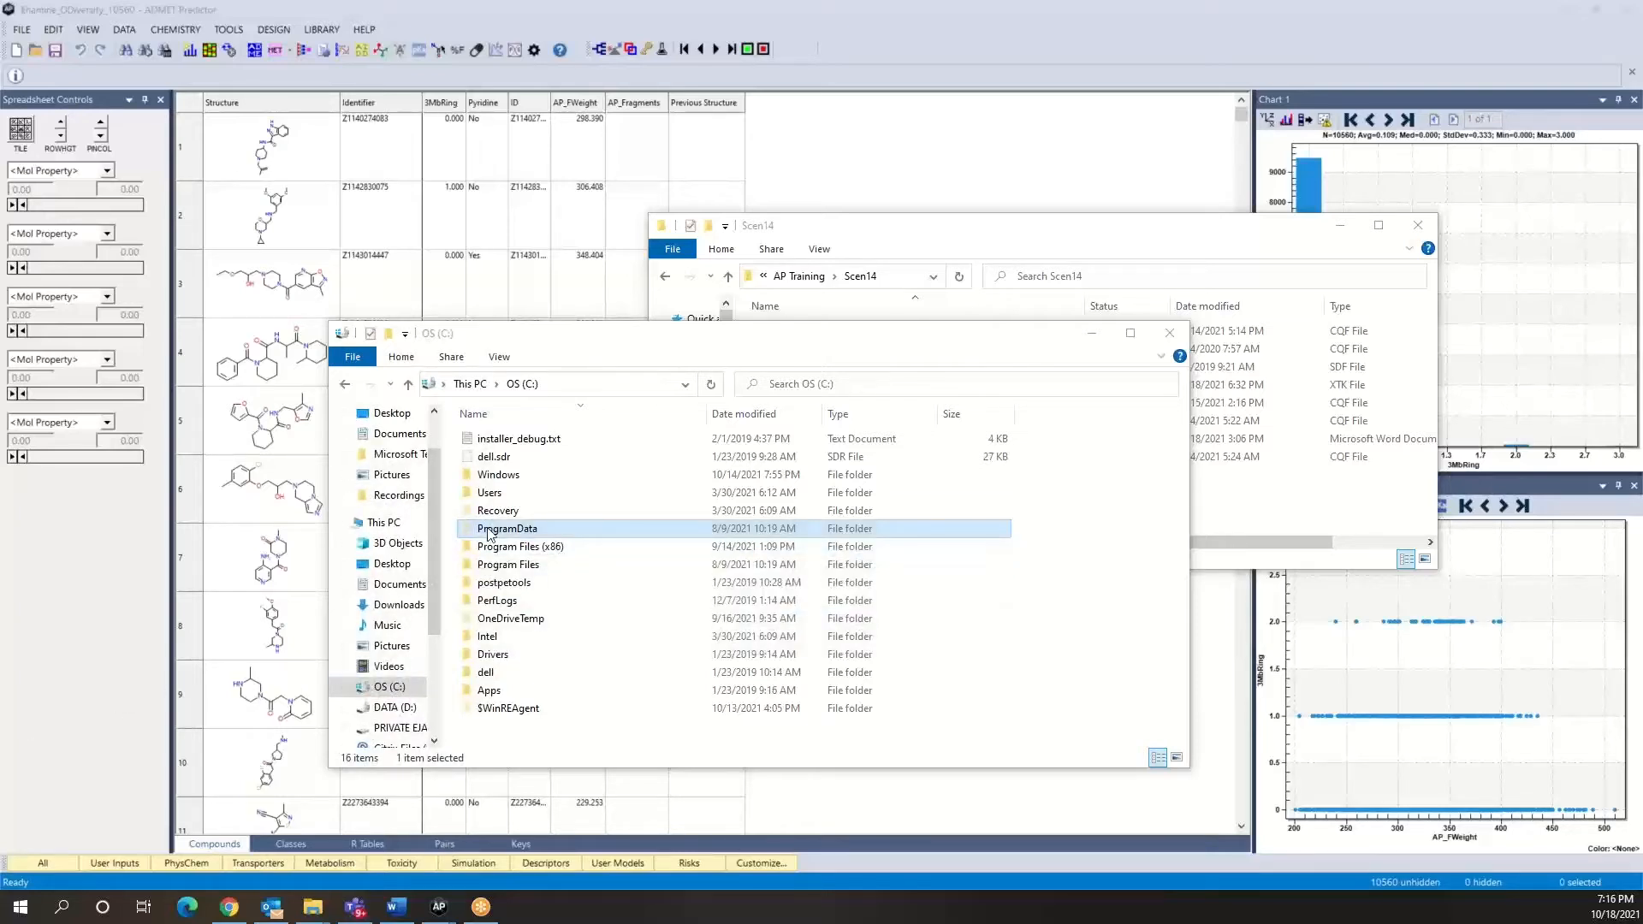
pyautogui.doubleClick(489, 529)
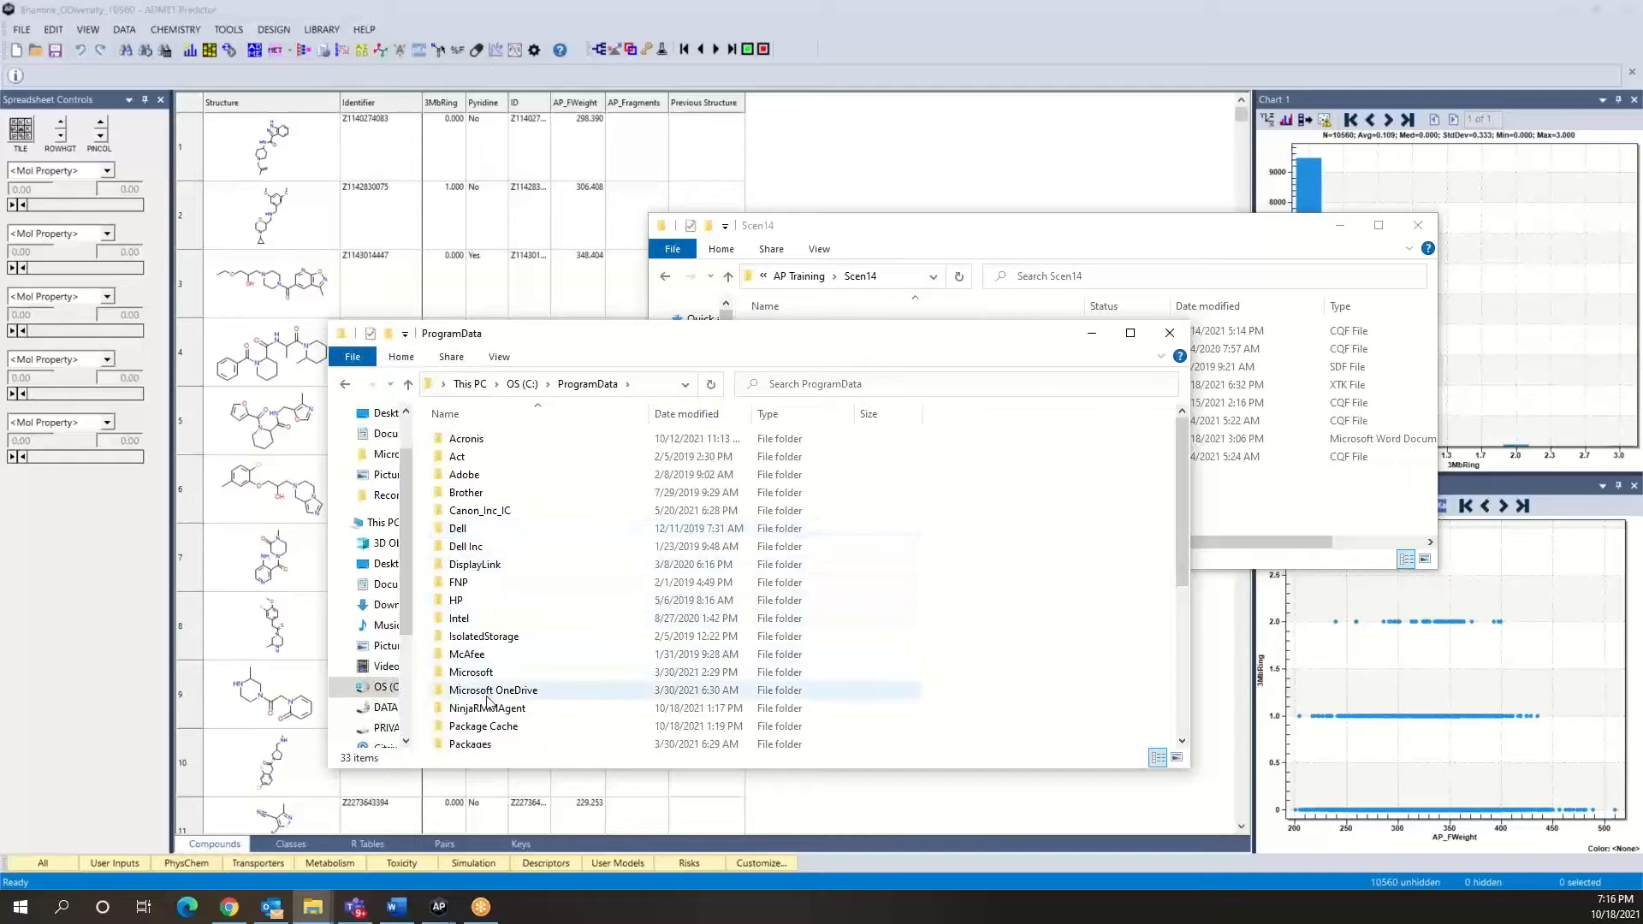
pyautogui.scroll(-3, 505, 689)
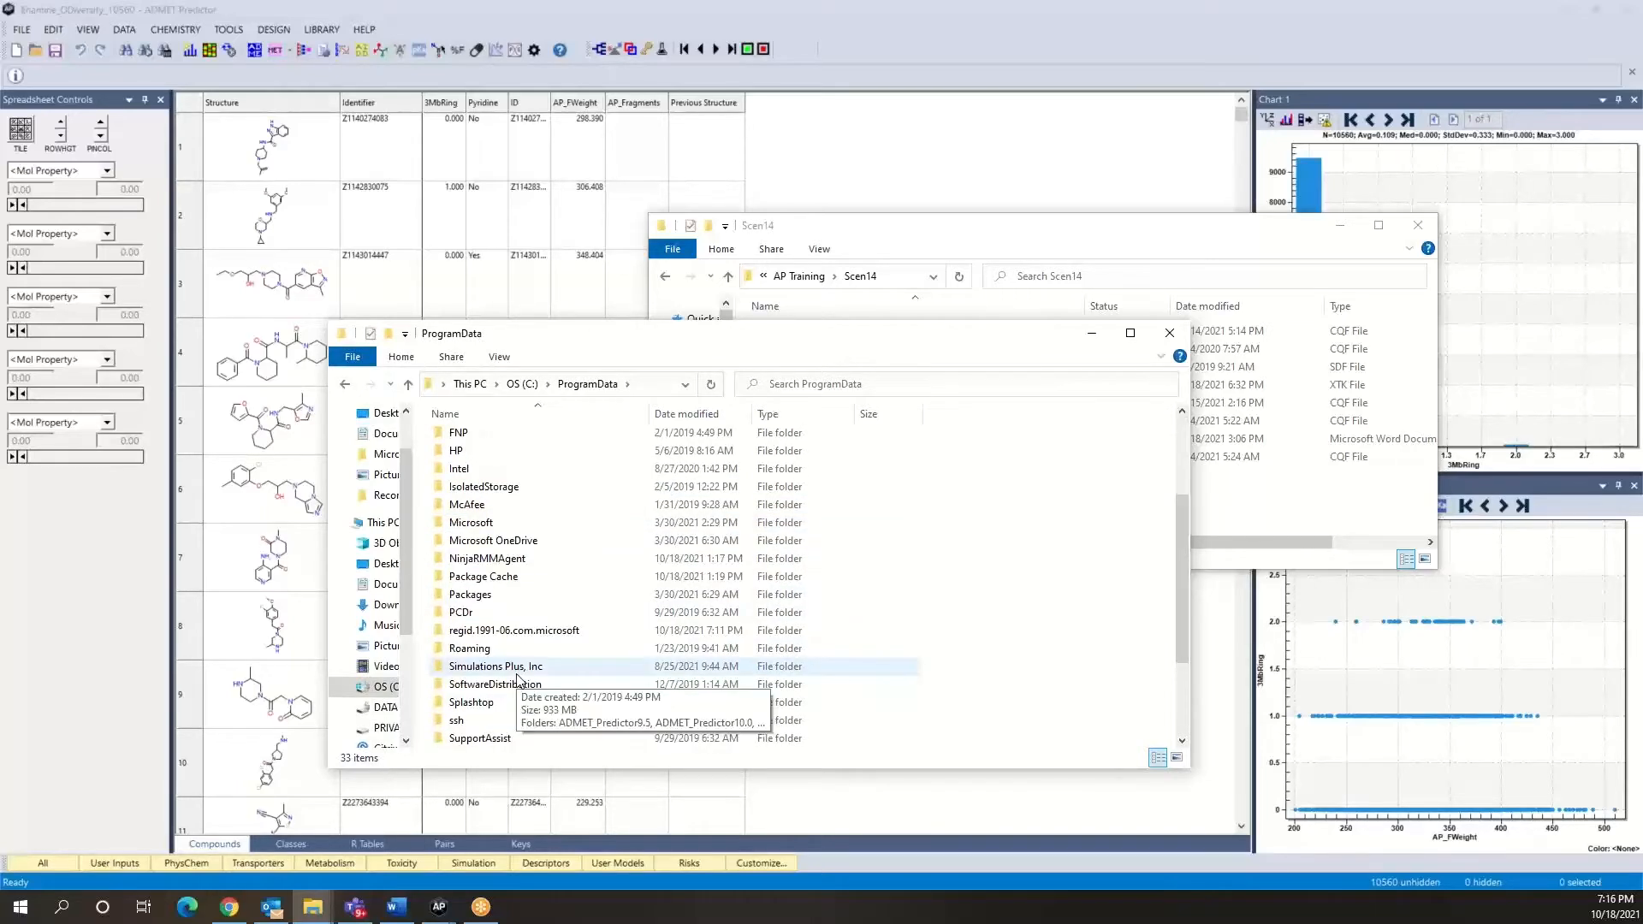
pyautogui.click(518, 671)
pyautogui.doubleClick(519, 672)
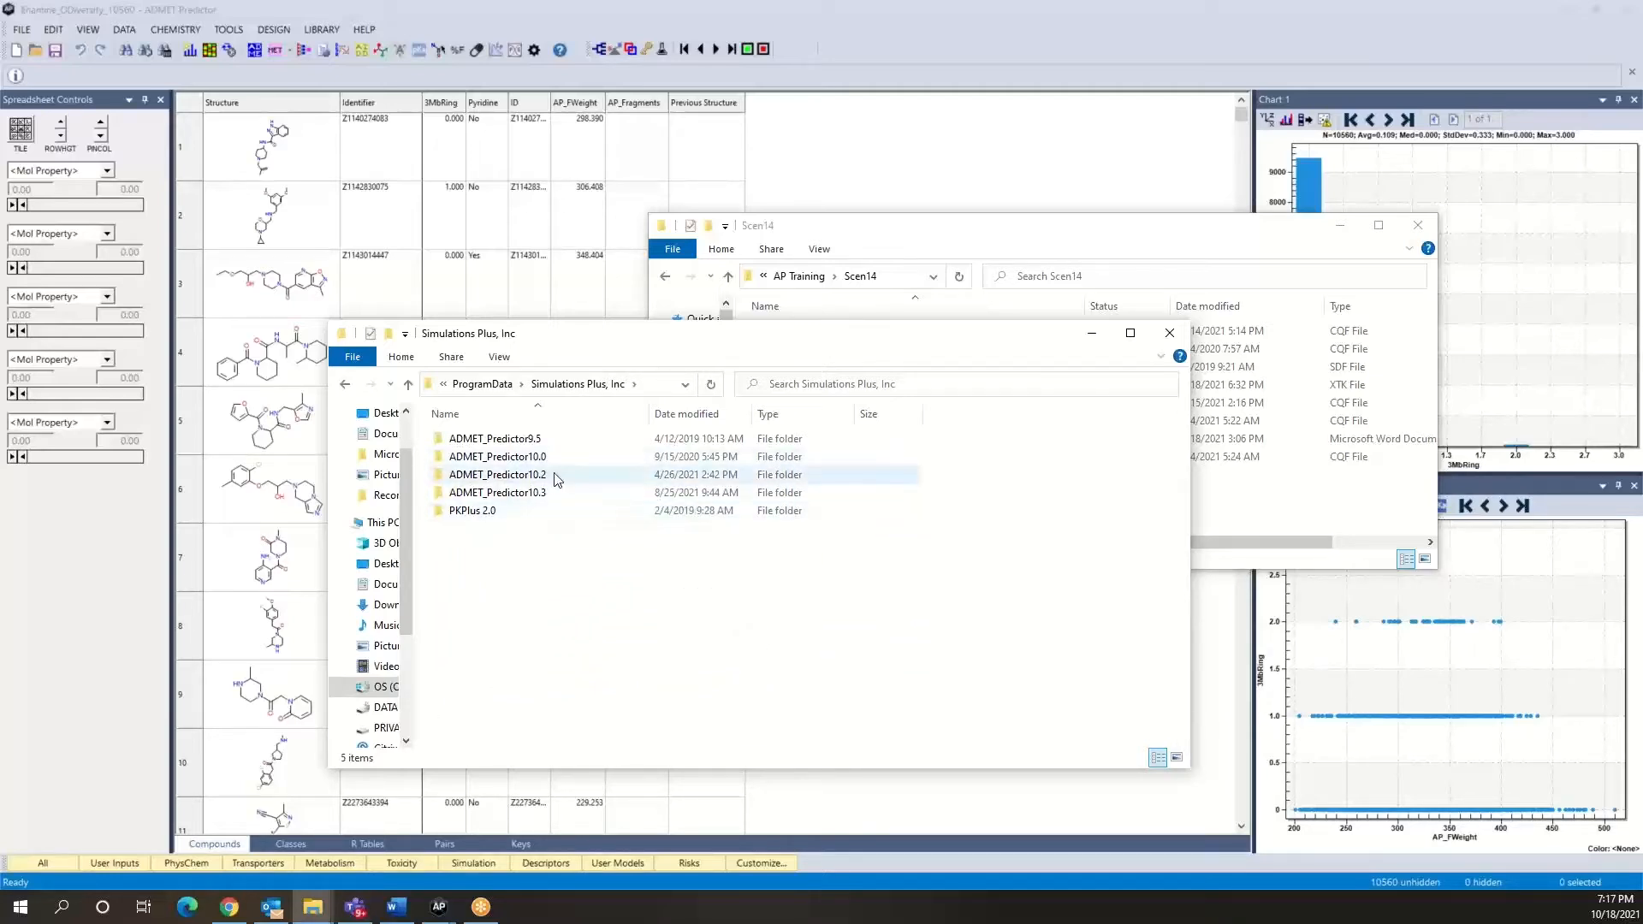
pyautogui.moveTo(555, 479)
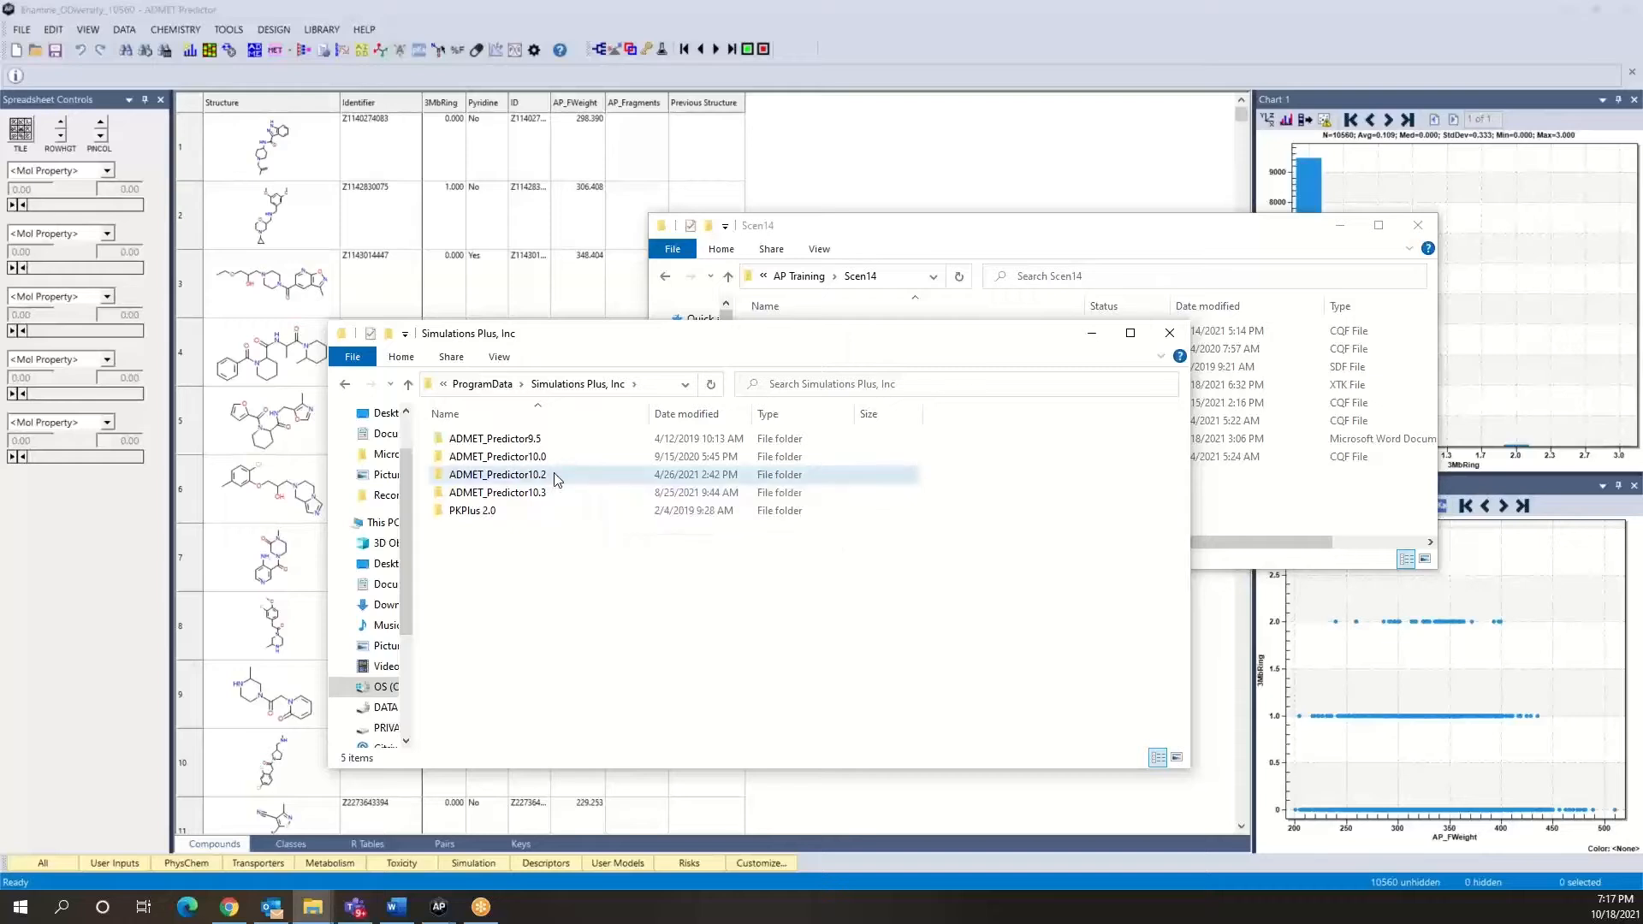
pyautogui.doubleClick(555, 475)
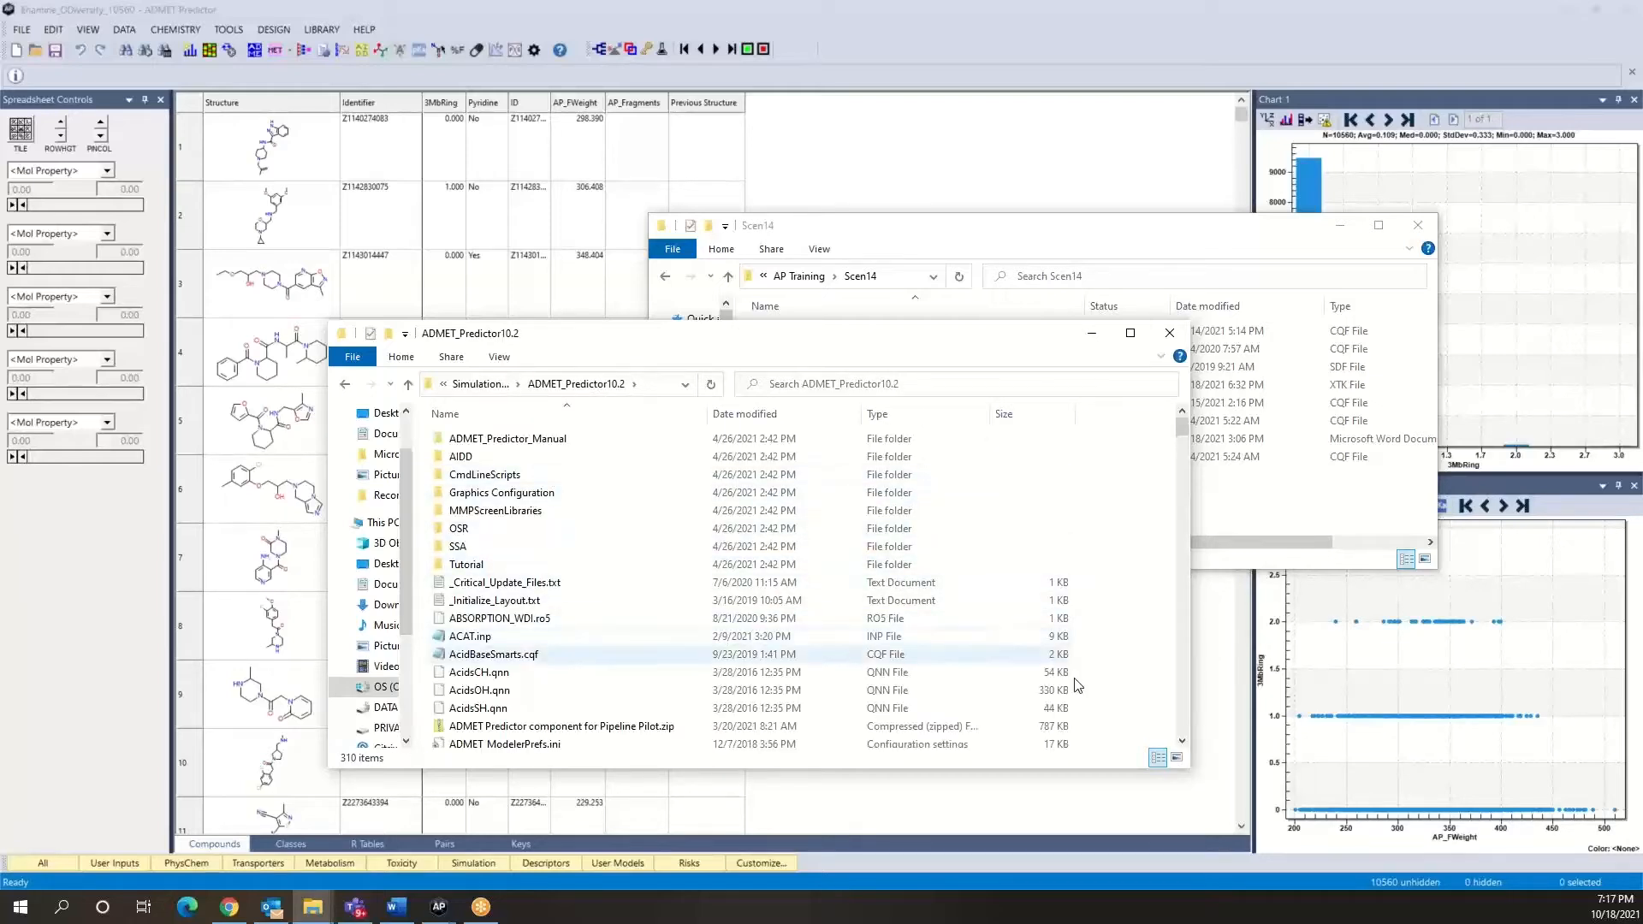
pyautogui.scroll(-2, 1179, 751)
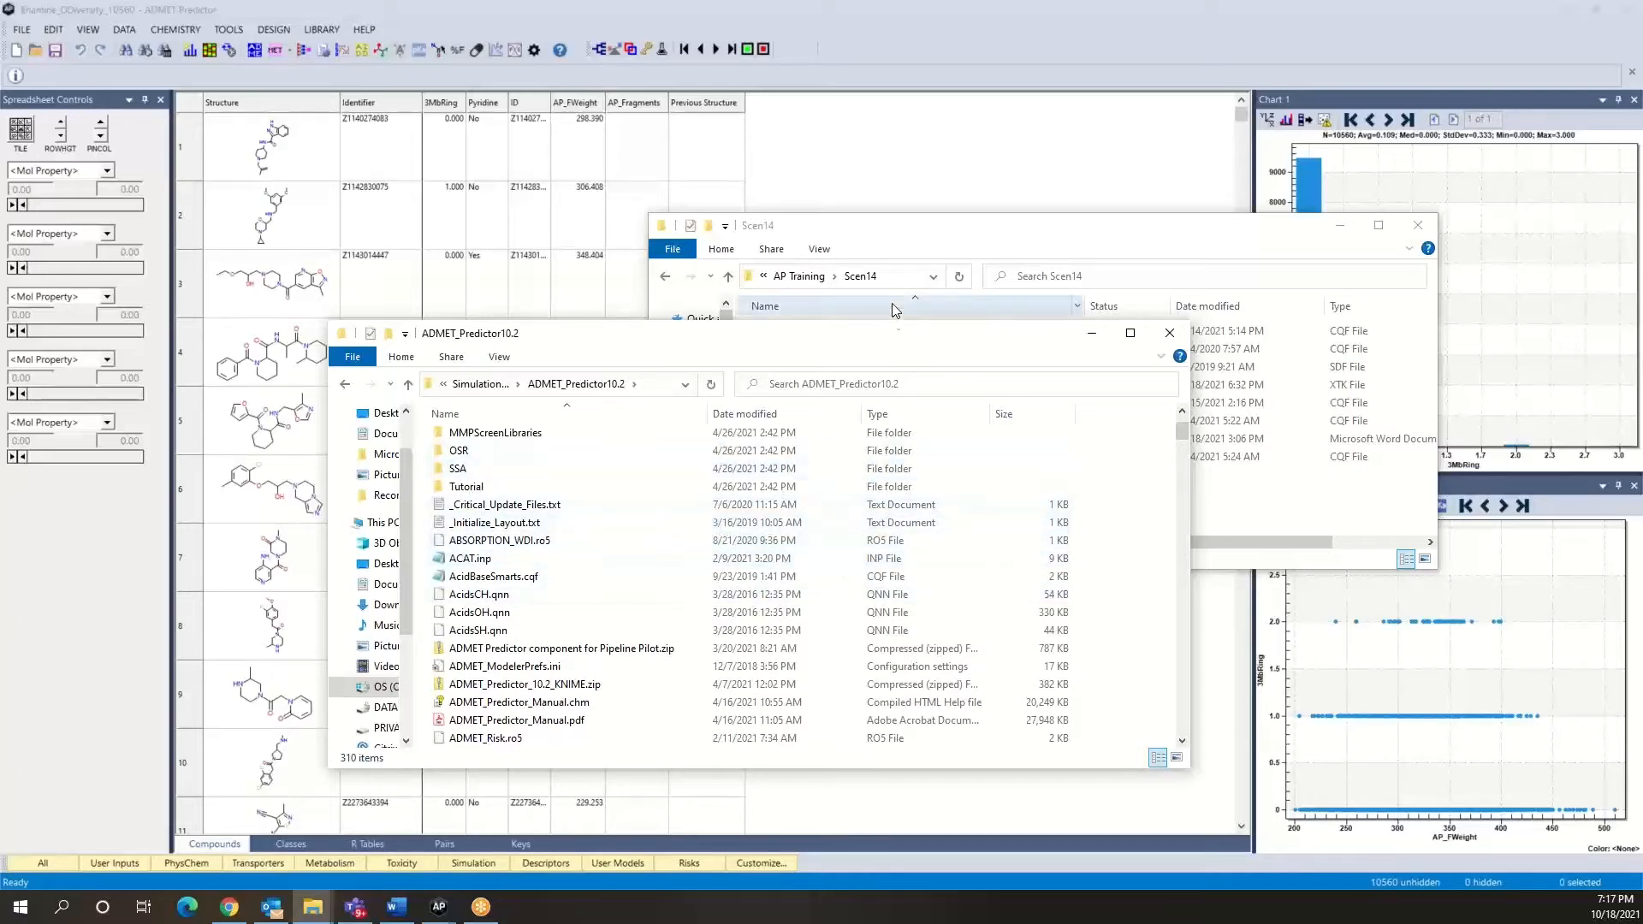
# Switch to the Scen14 folder and open DrugLikeFilters.cqf in Notepad.
pyautogui.click(941, 231)
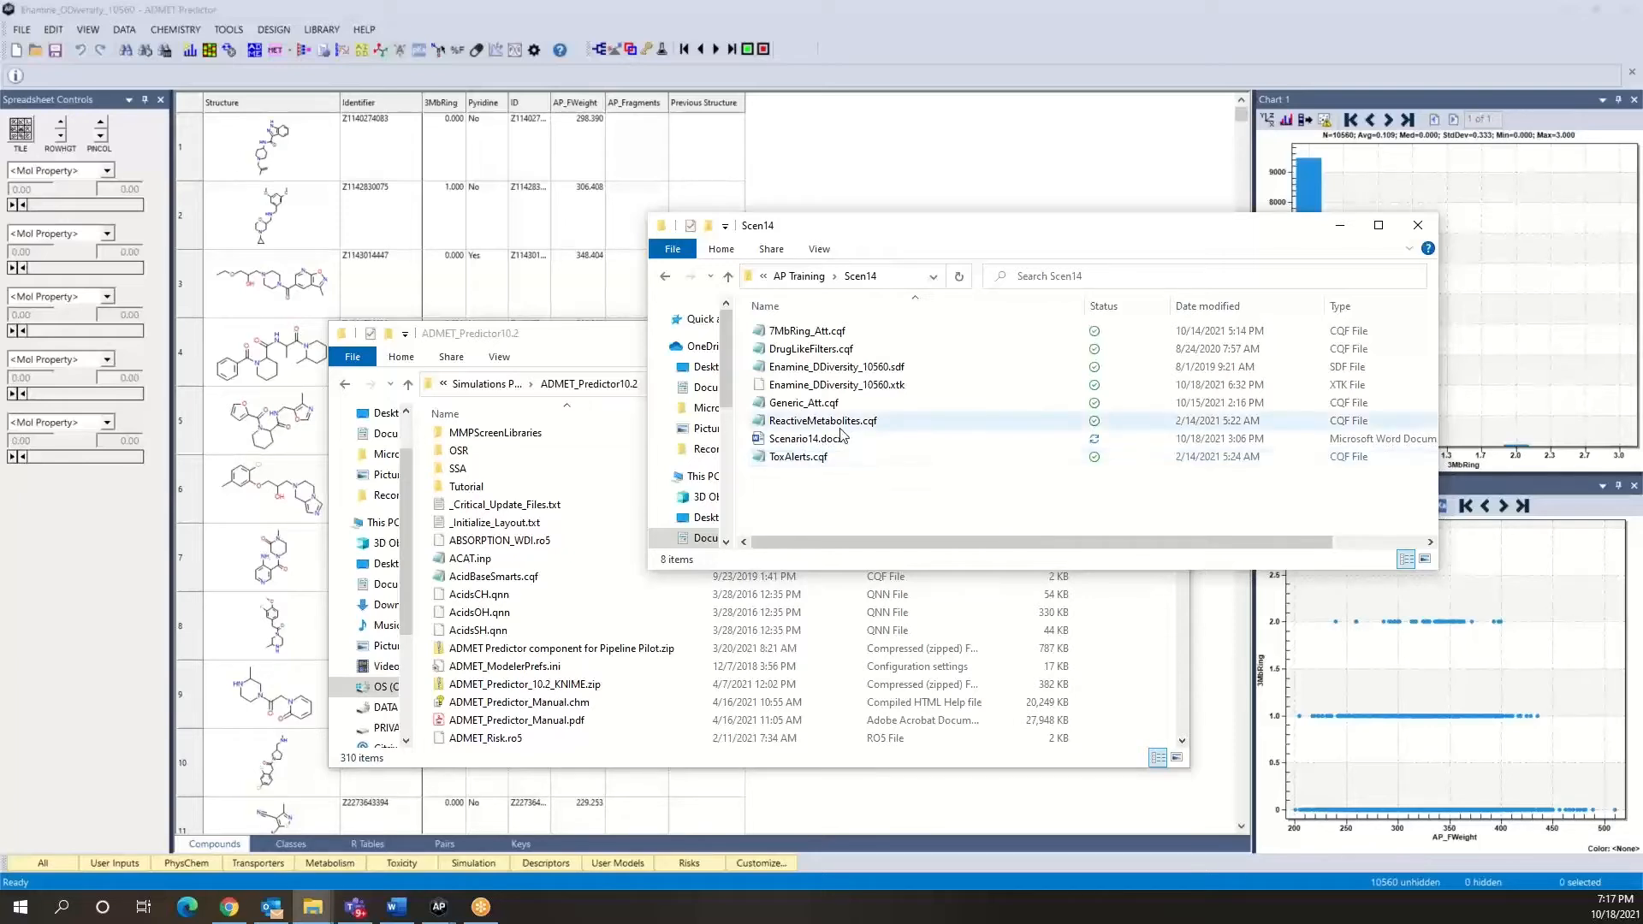
pyautogui.click(812, 352)
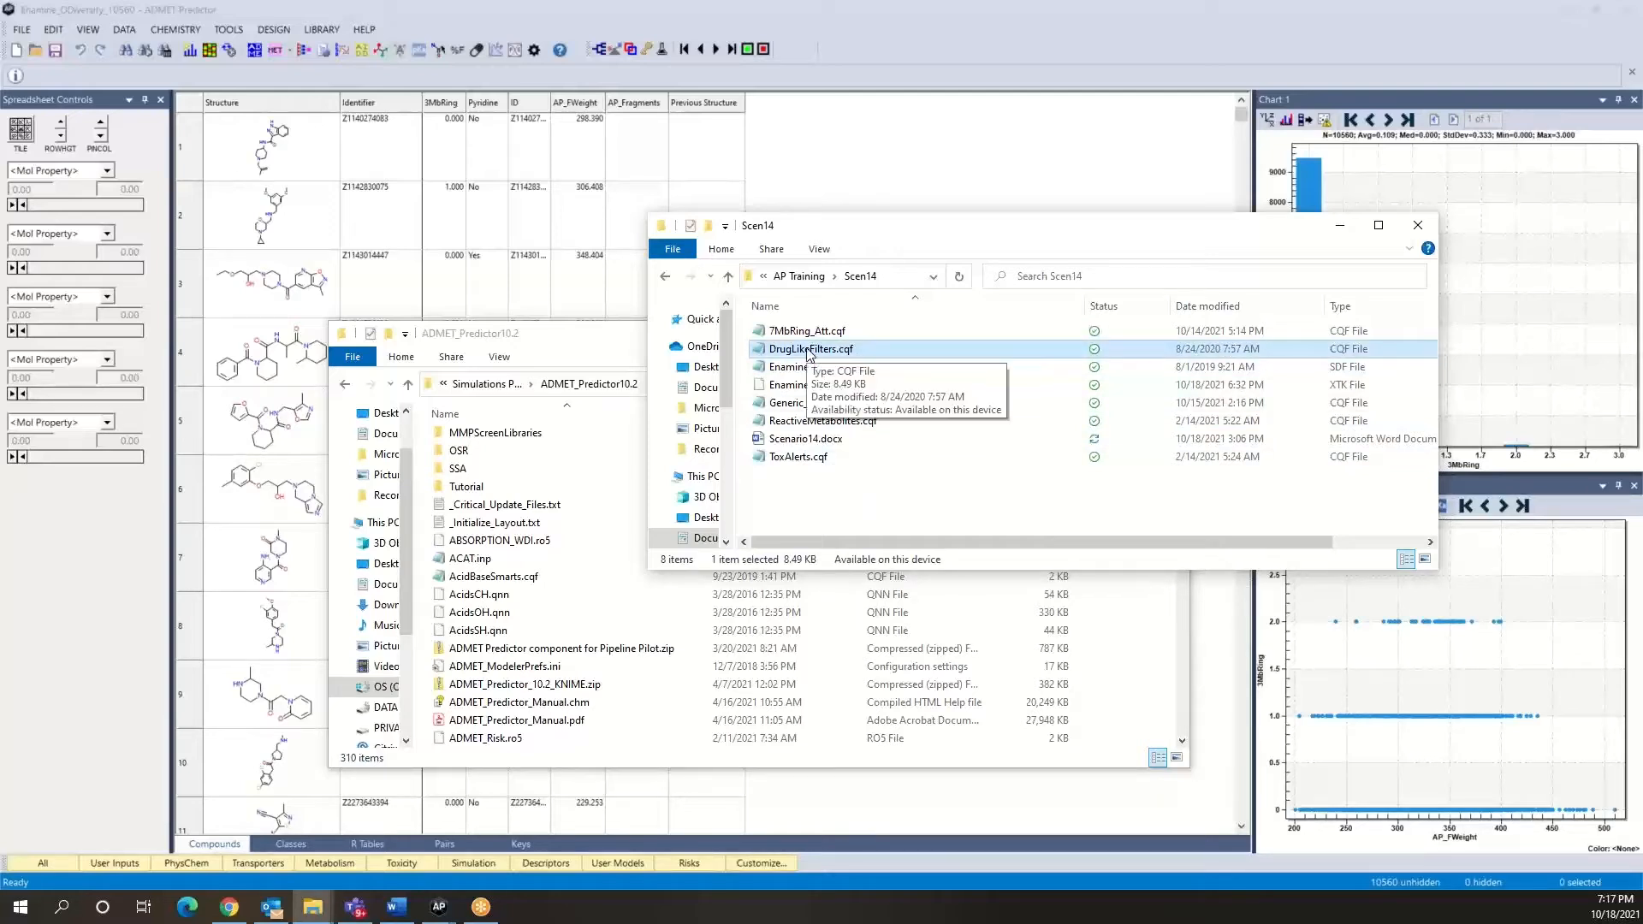
pyautogui.rightClick(809, 350)
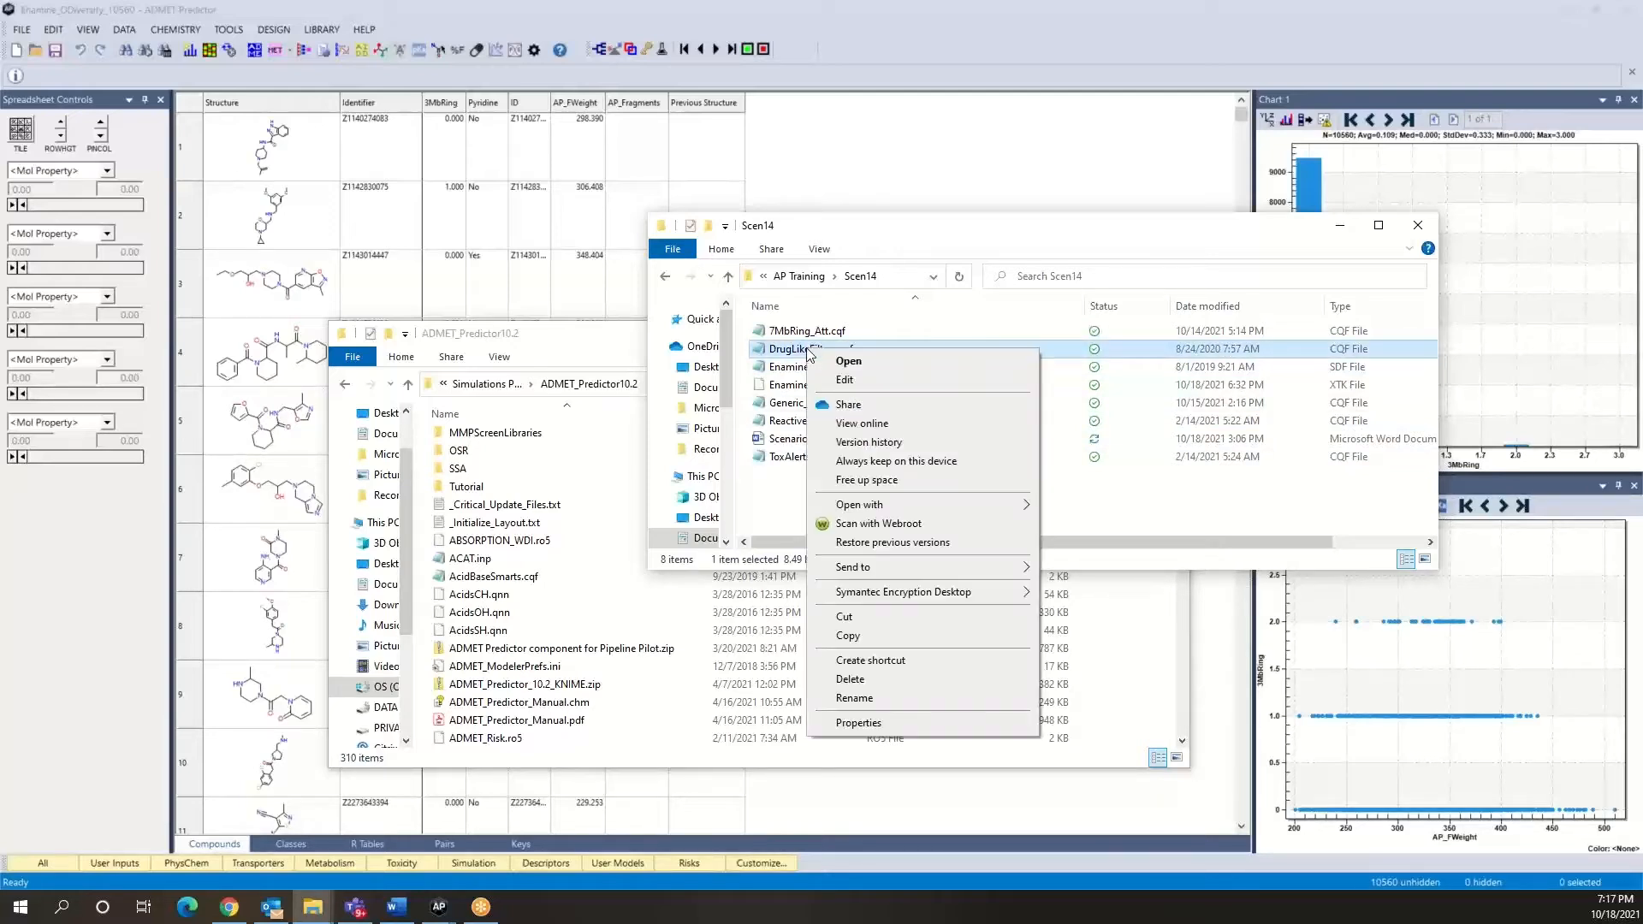
pyautogui.click(848, 360)
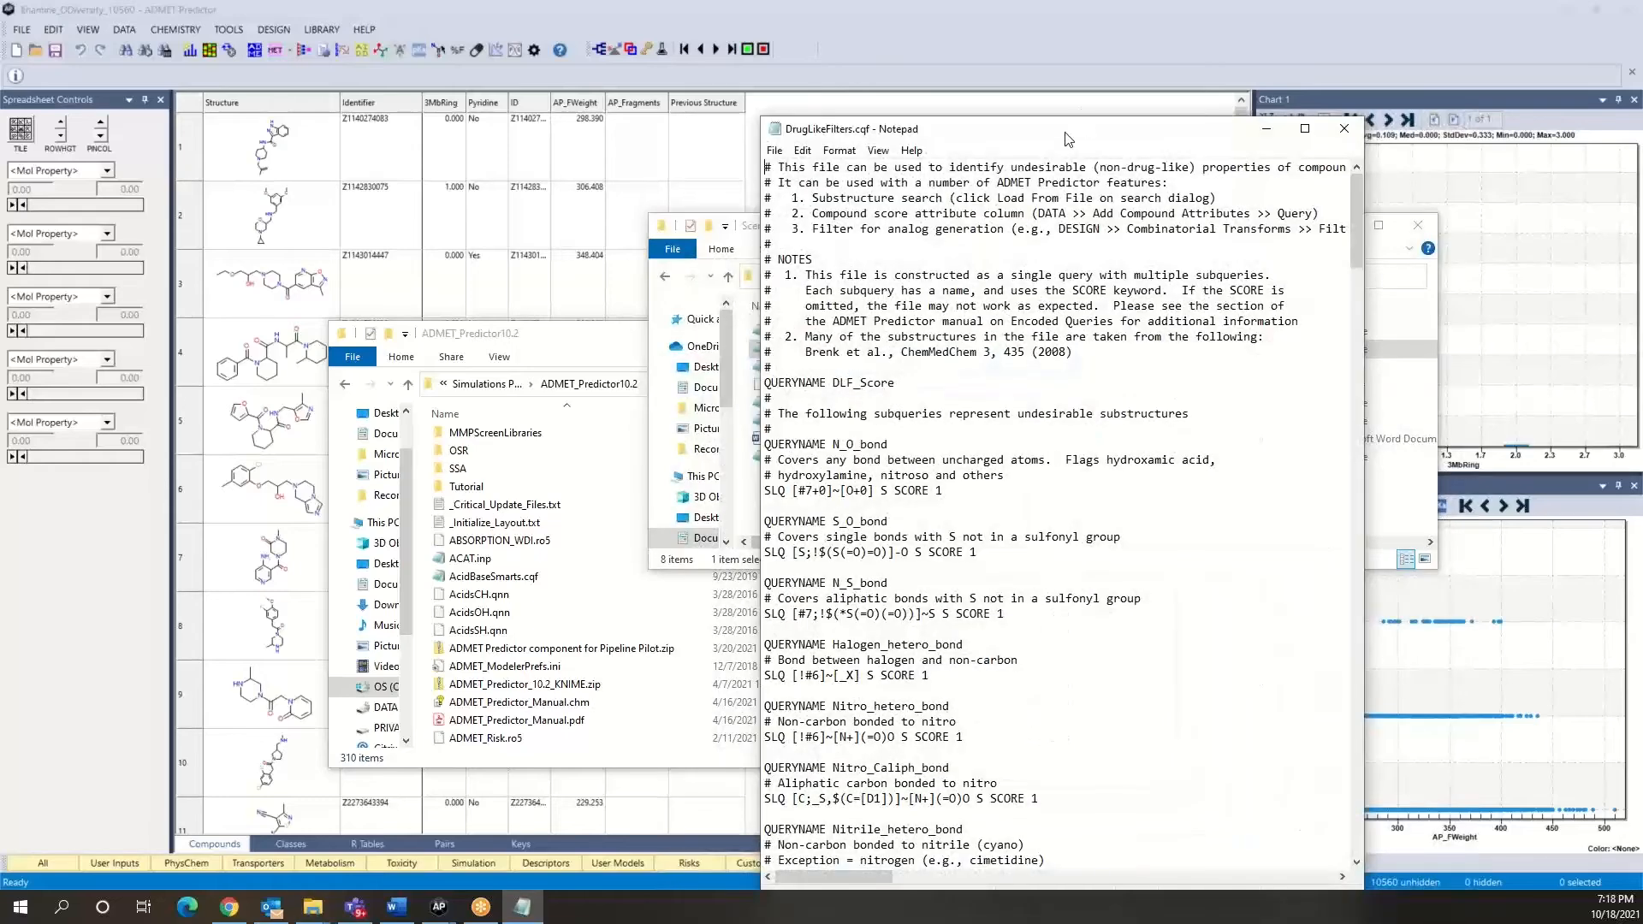
pyautogui.moveTo(1011, 137); pyautogui.dragTo(848, 111)
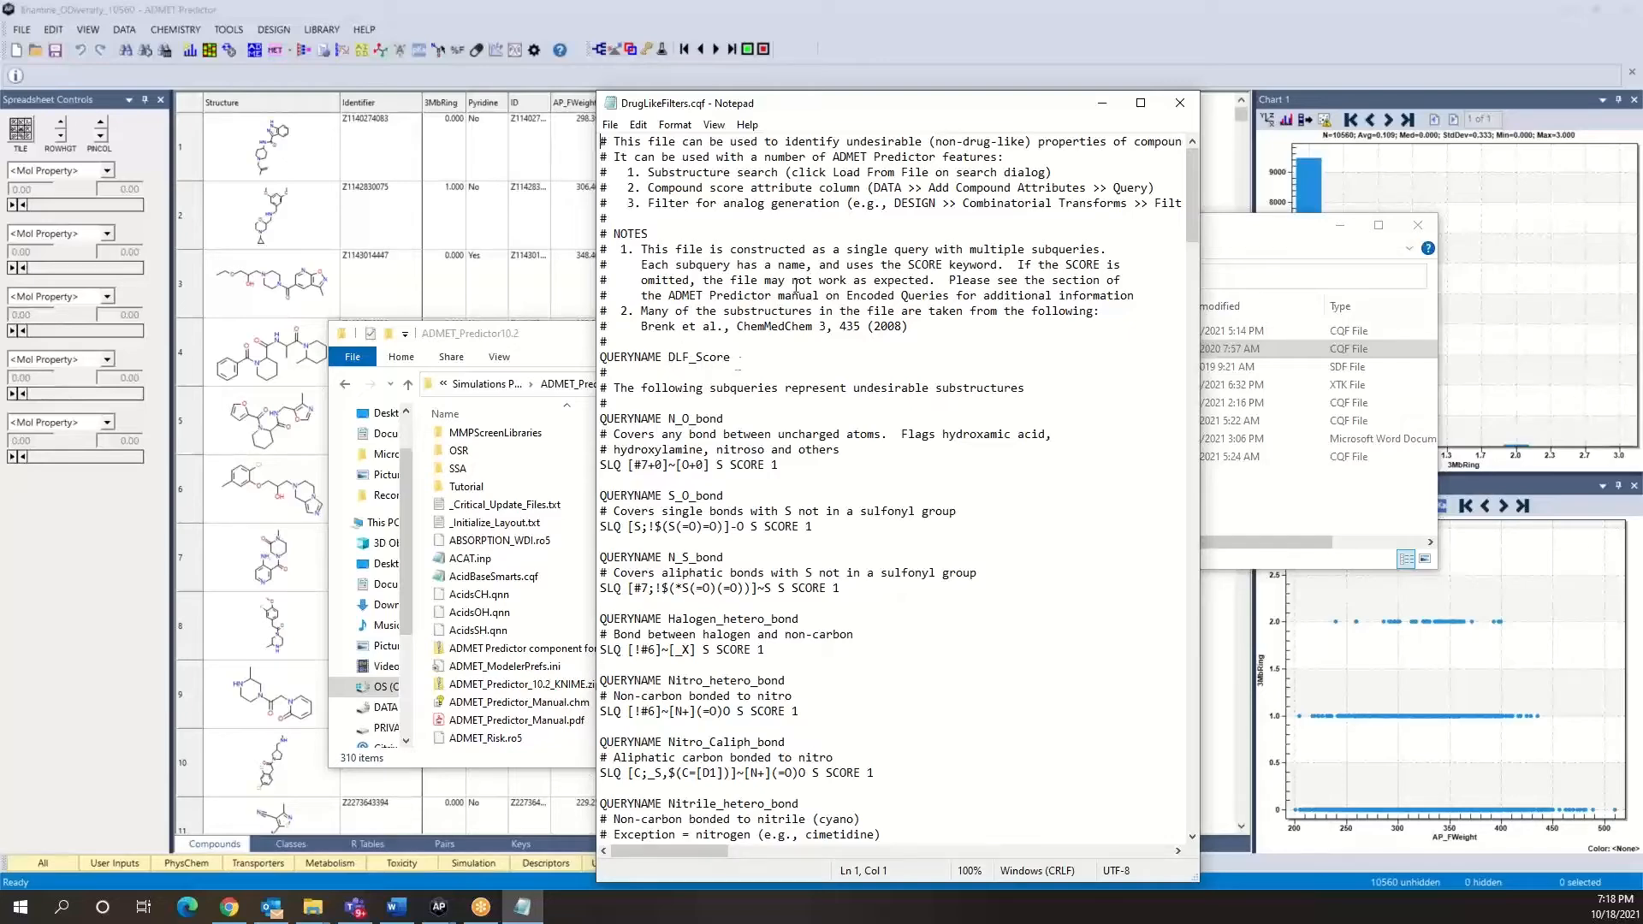
# Read through the notes, substructure subqueries and functional group count limits in DrugLikeFilters.cqf, and close the file.
pyautogui.click(1242, 239)
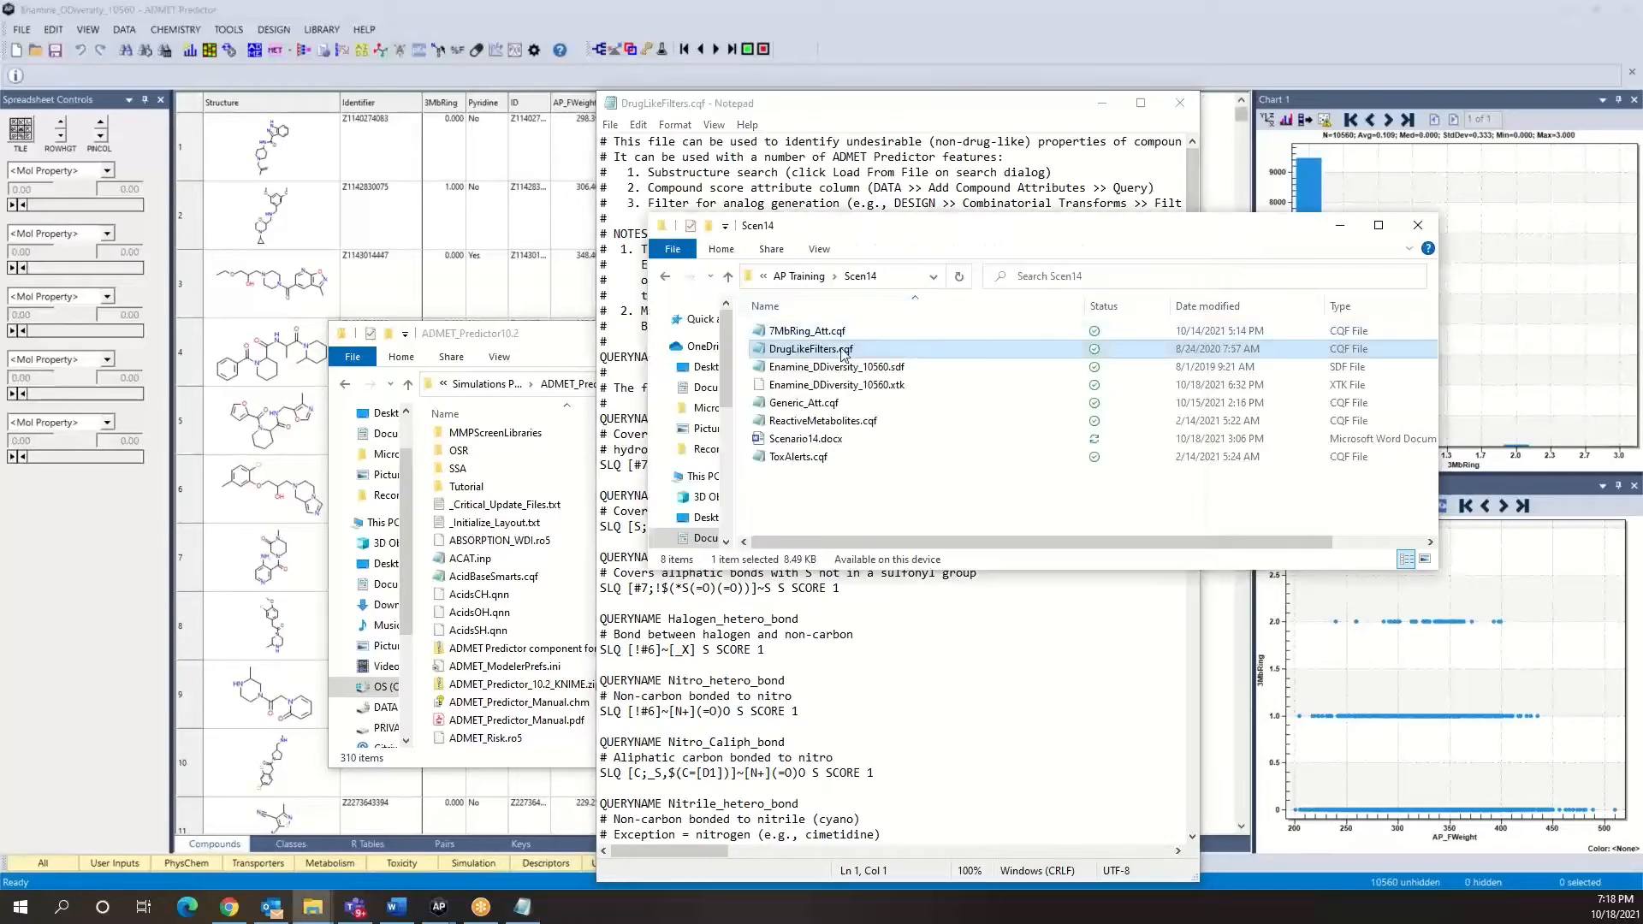
pyautogui.click(897, 120)
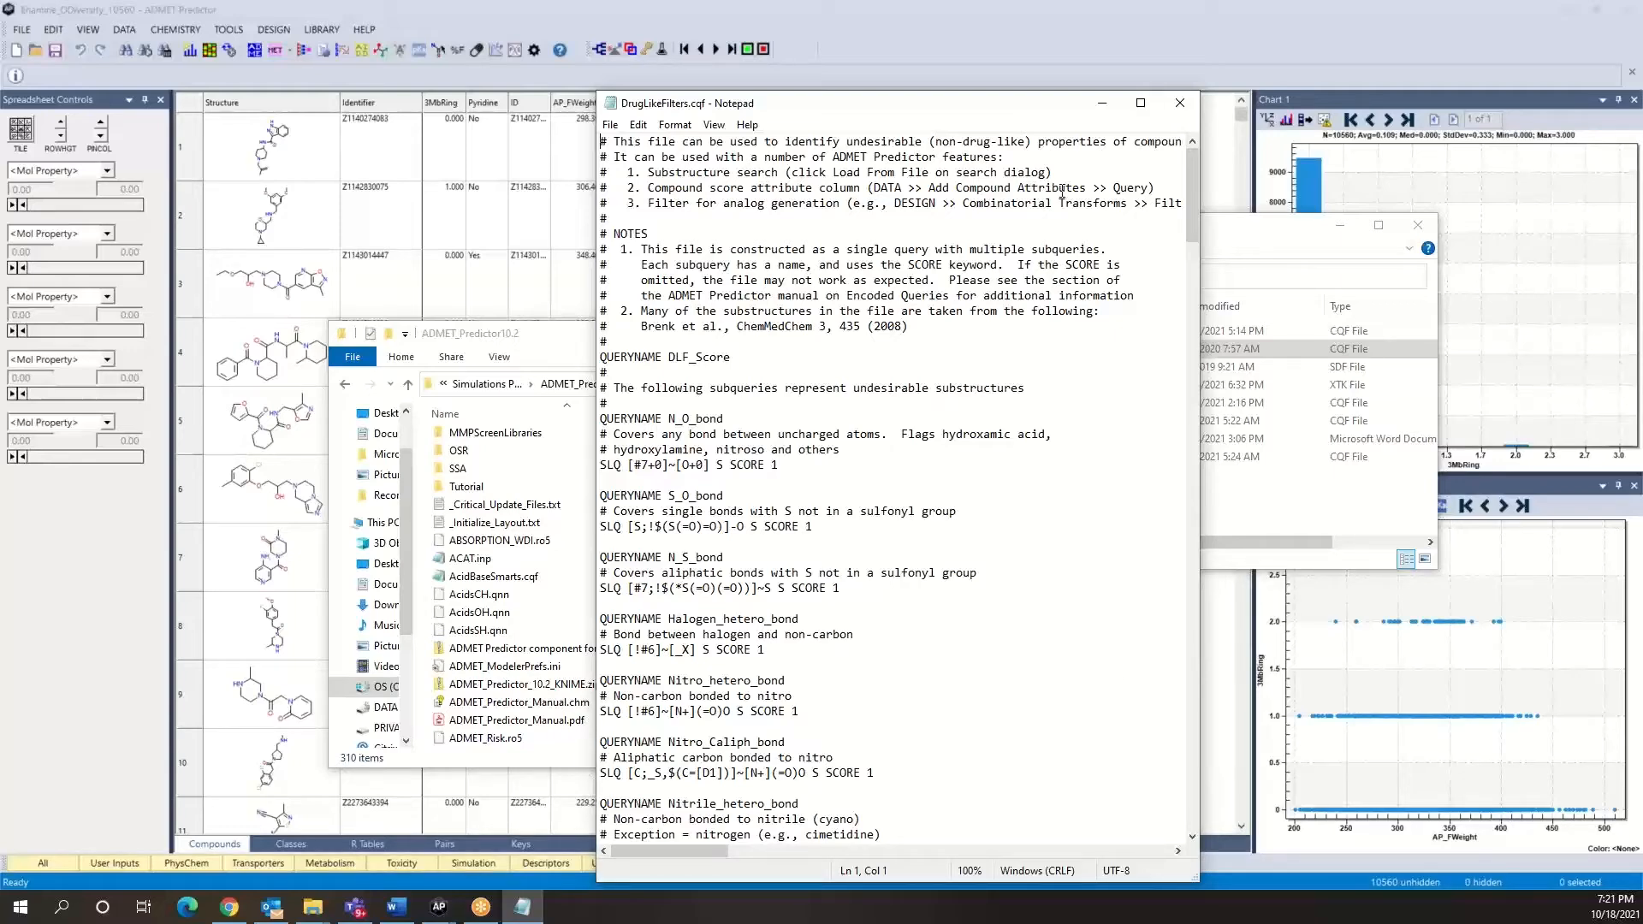
pyautogui.moveTo(1191, 183); pyautogui.dragTo(1177, 685)
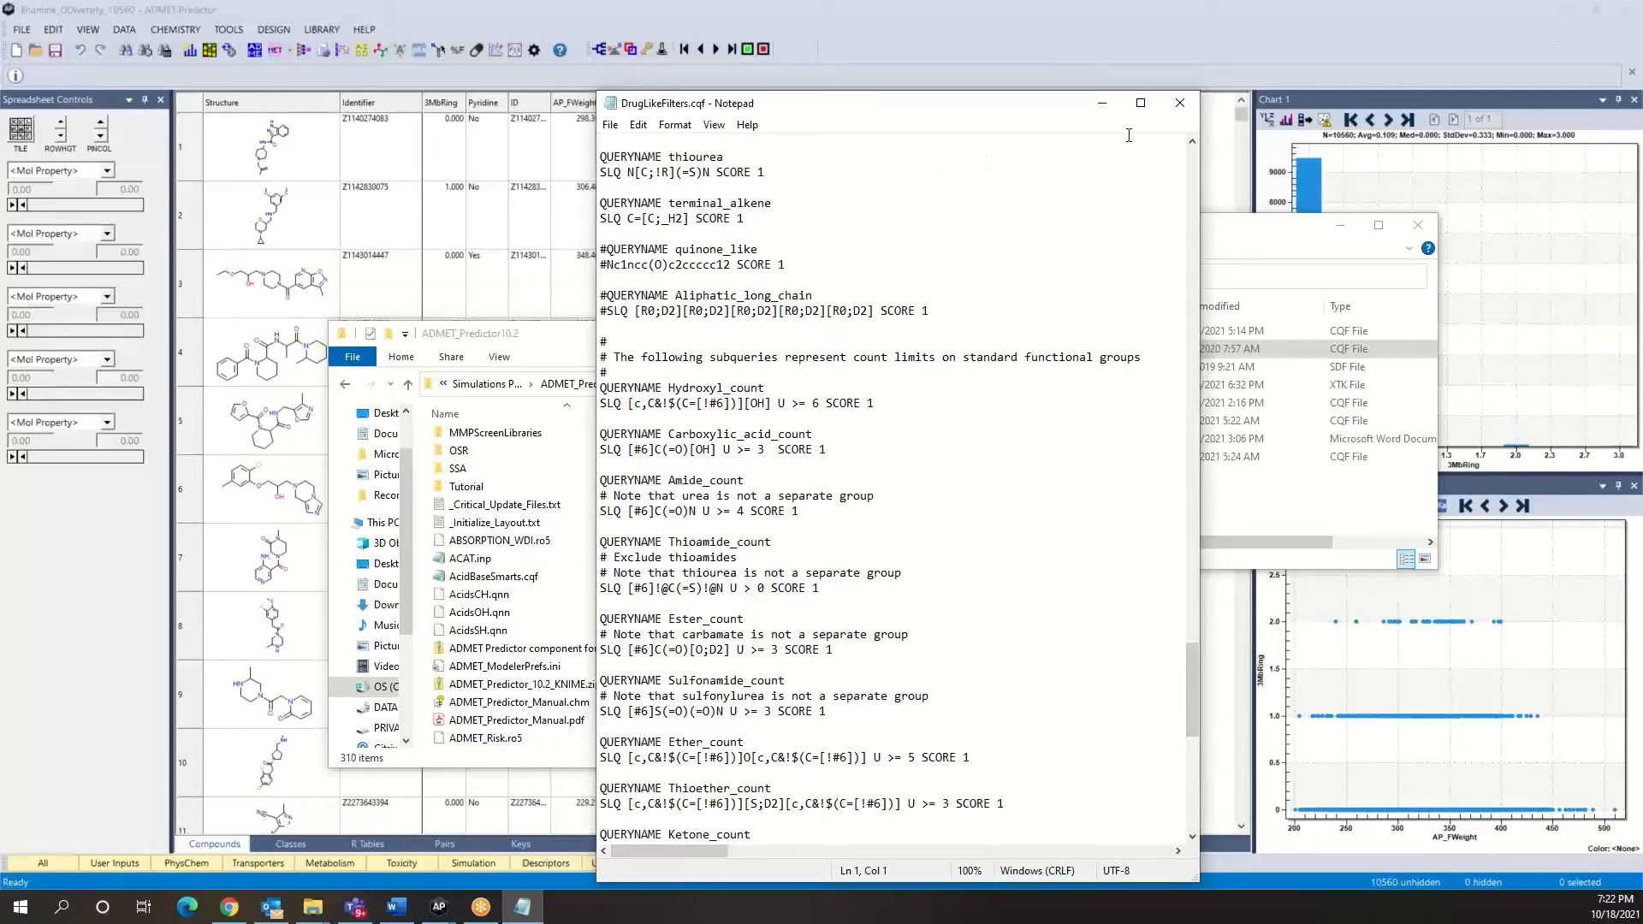
pyautogui.click(1180, 103)
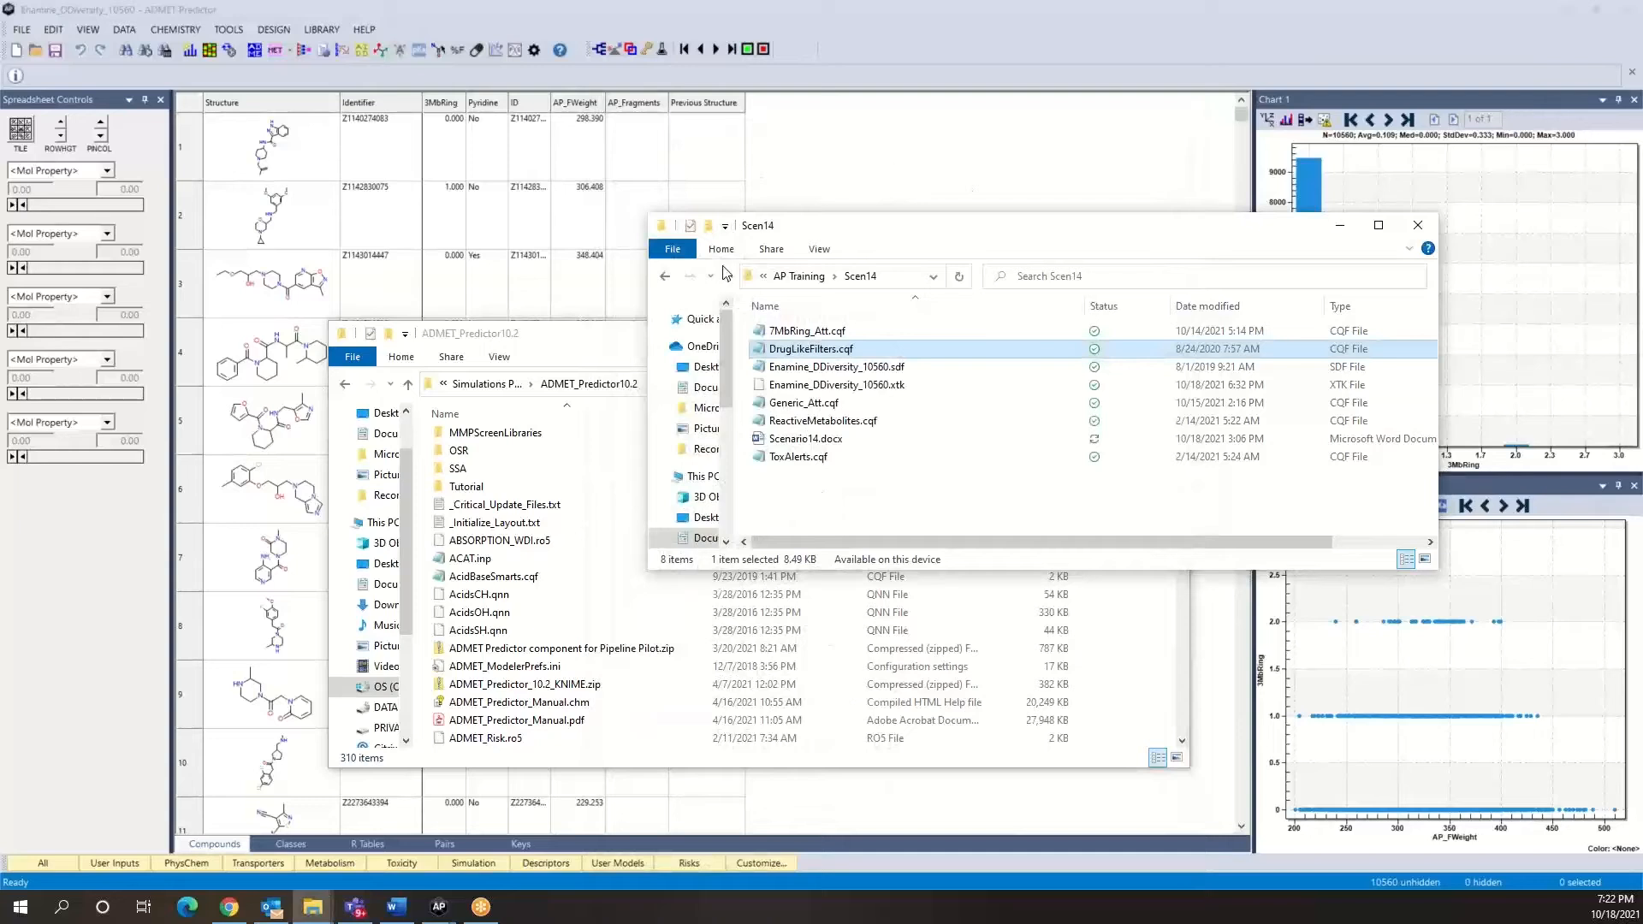
# Close the ADMET_Predictor10.2 folder window and switch back to ADMET Predictor.
pyautogui.click(589, 323)
pyautogui.click(1169, 334)
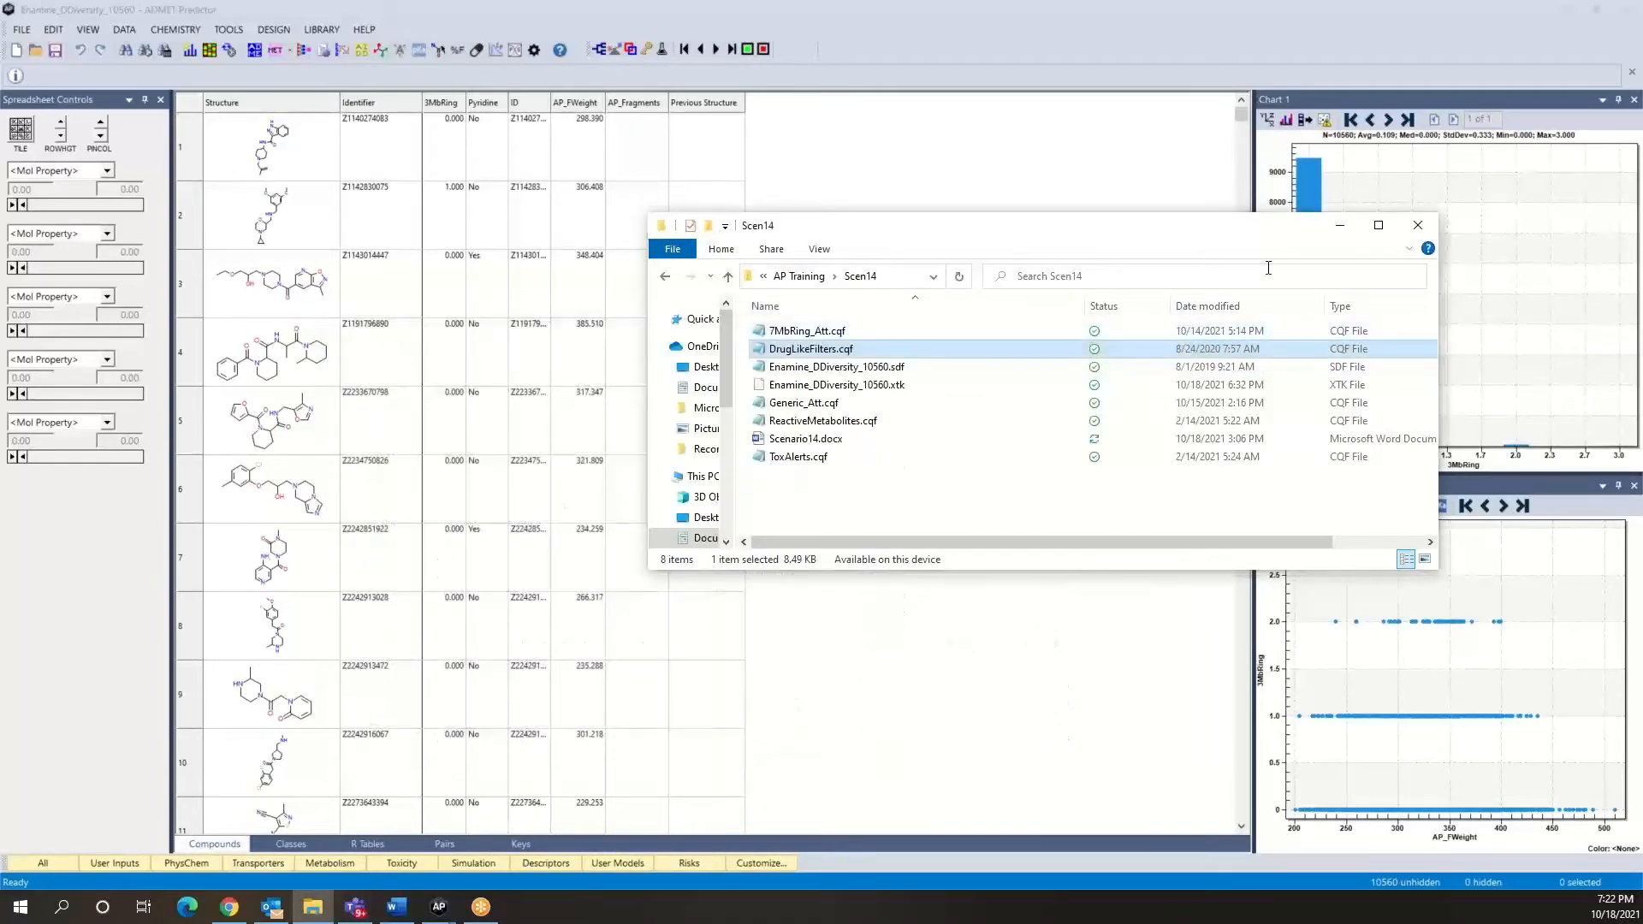
pyautogui.click(971, 147)
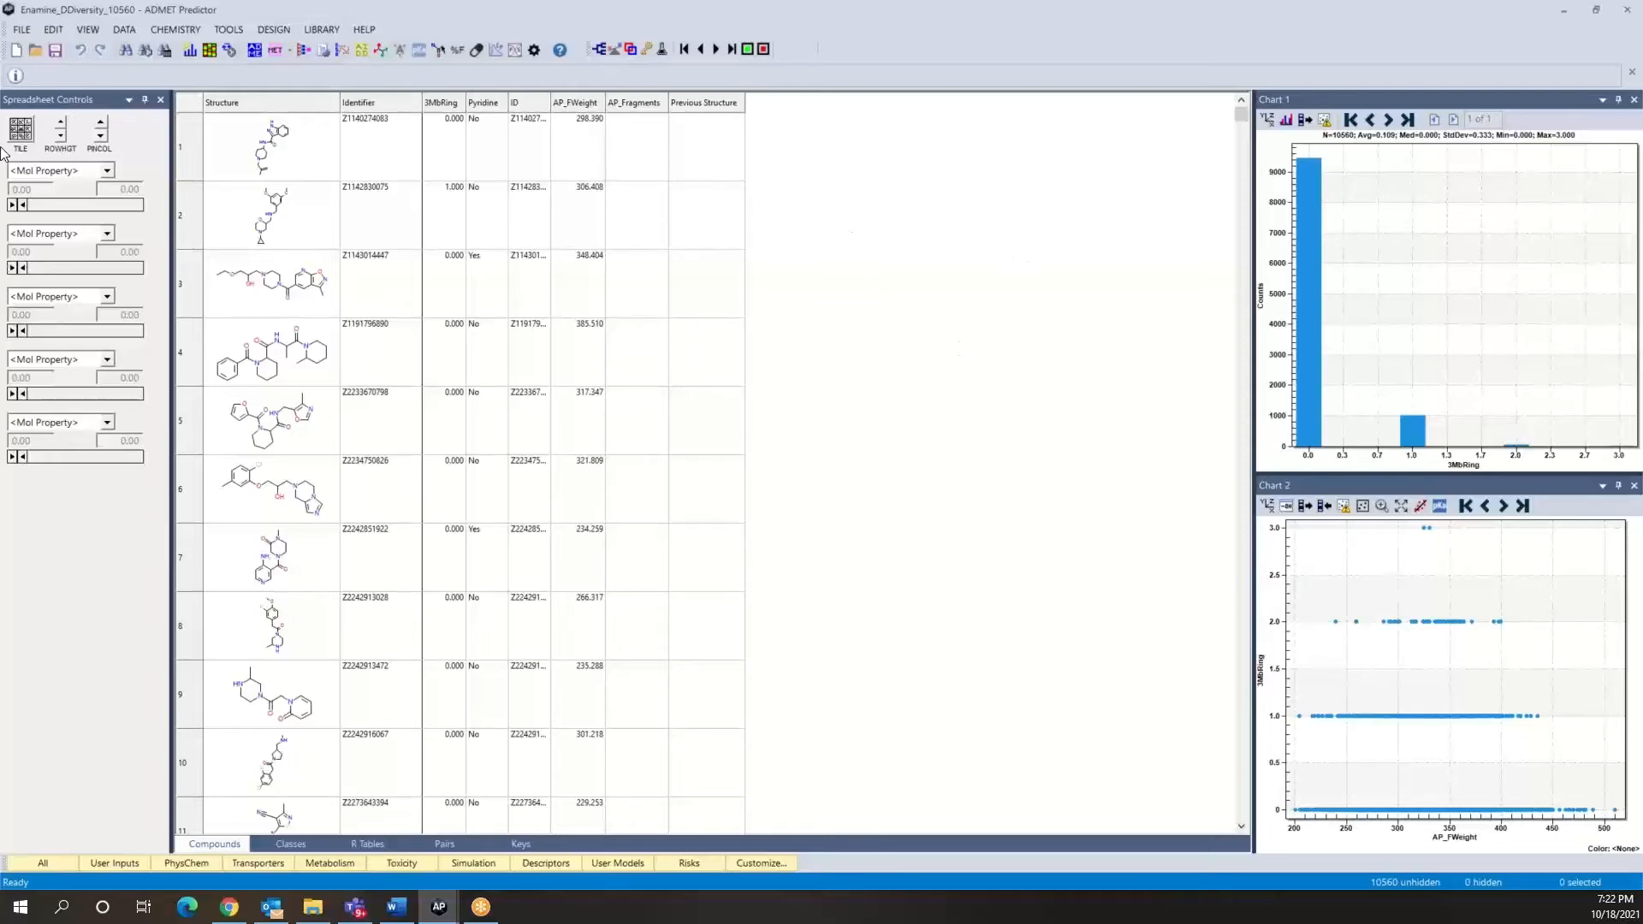
# Start adding a compound attribute by the Query method and clear the three-membered ring structure from the query definition.
pyautogui.click(124, 33)
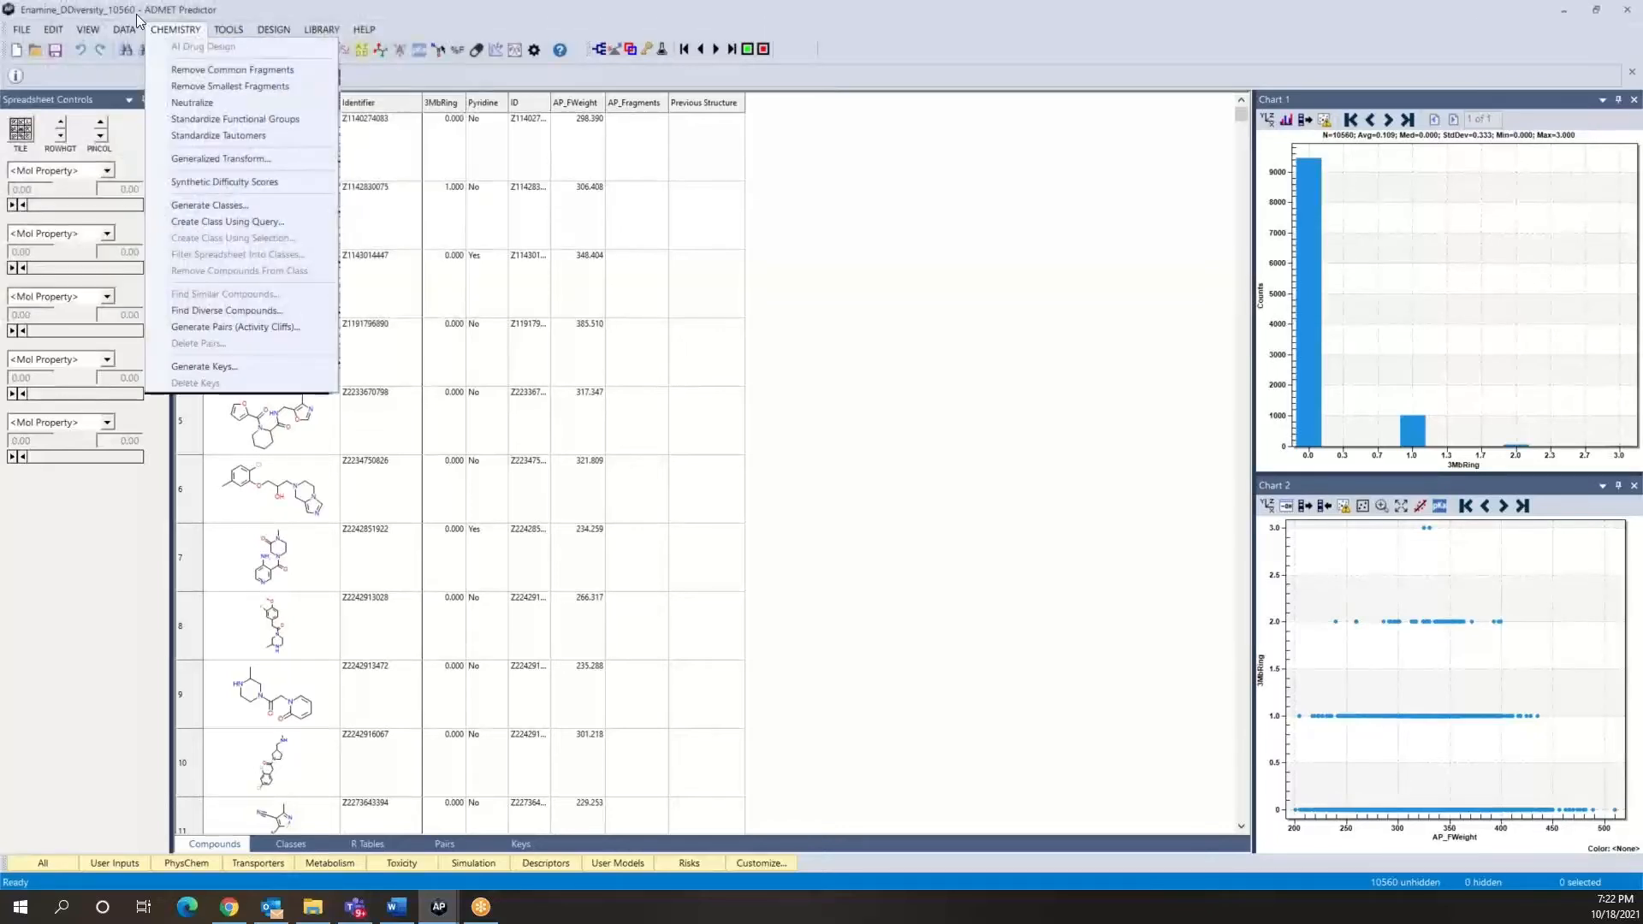
pyautogui.moveTo(125, 31)
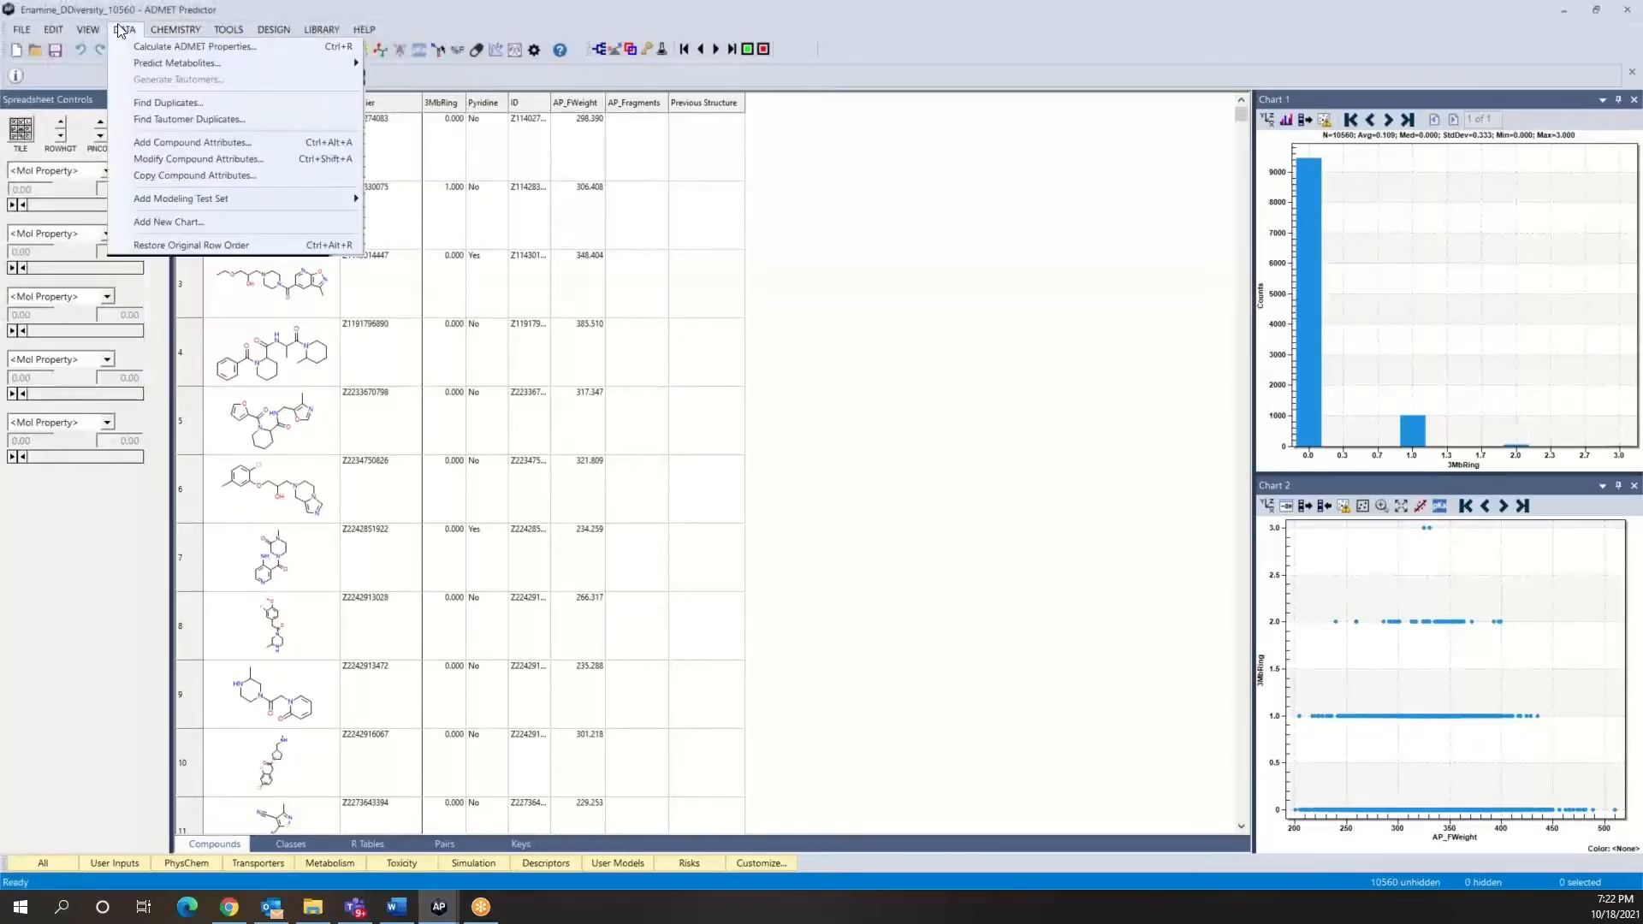
pyautogui.click(152, 142)
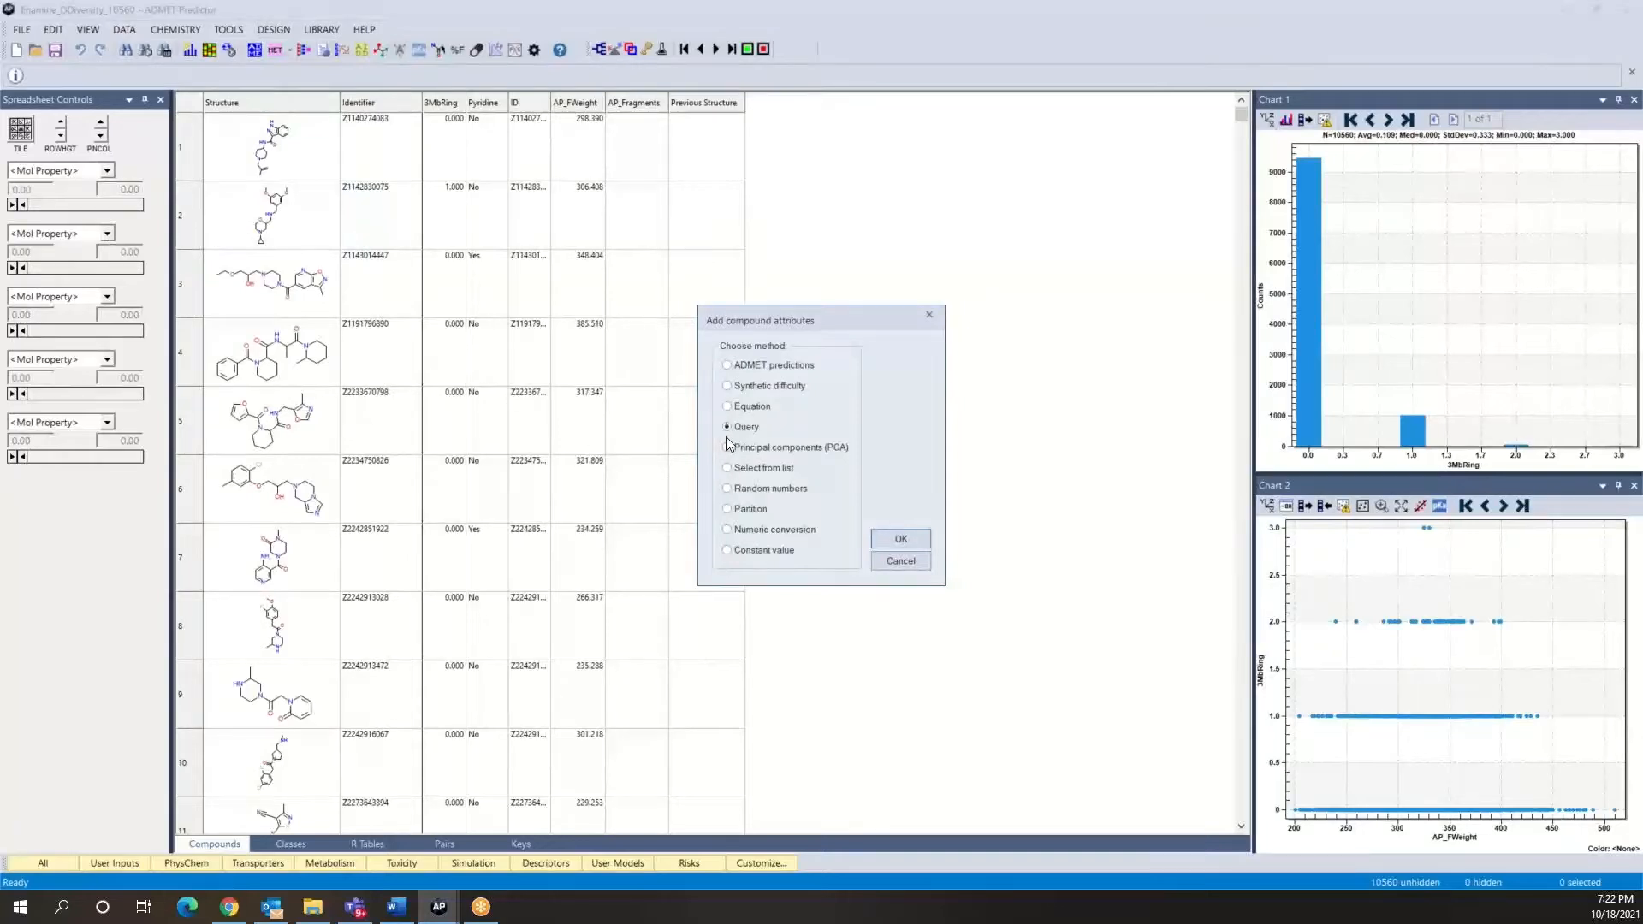
pyautogui.click(915, 536)
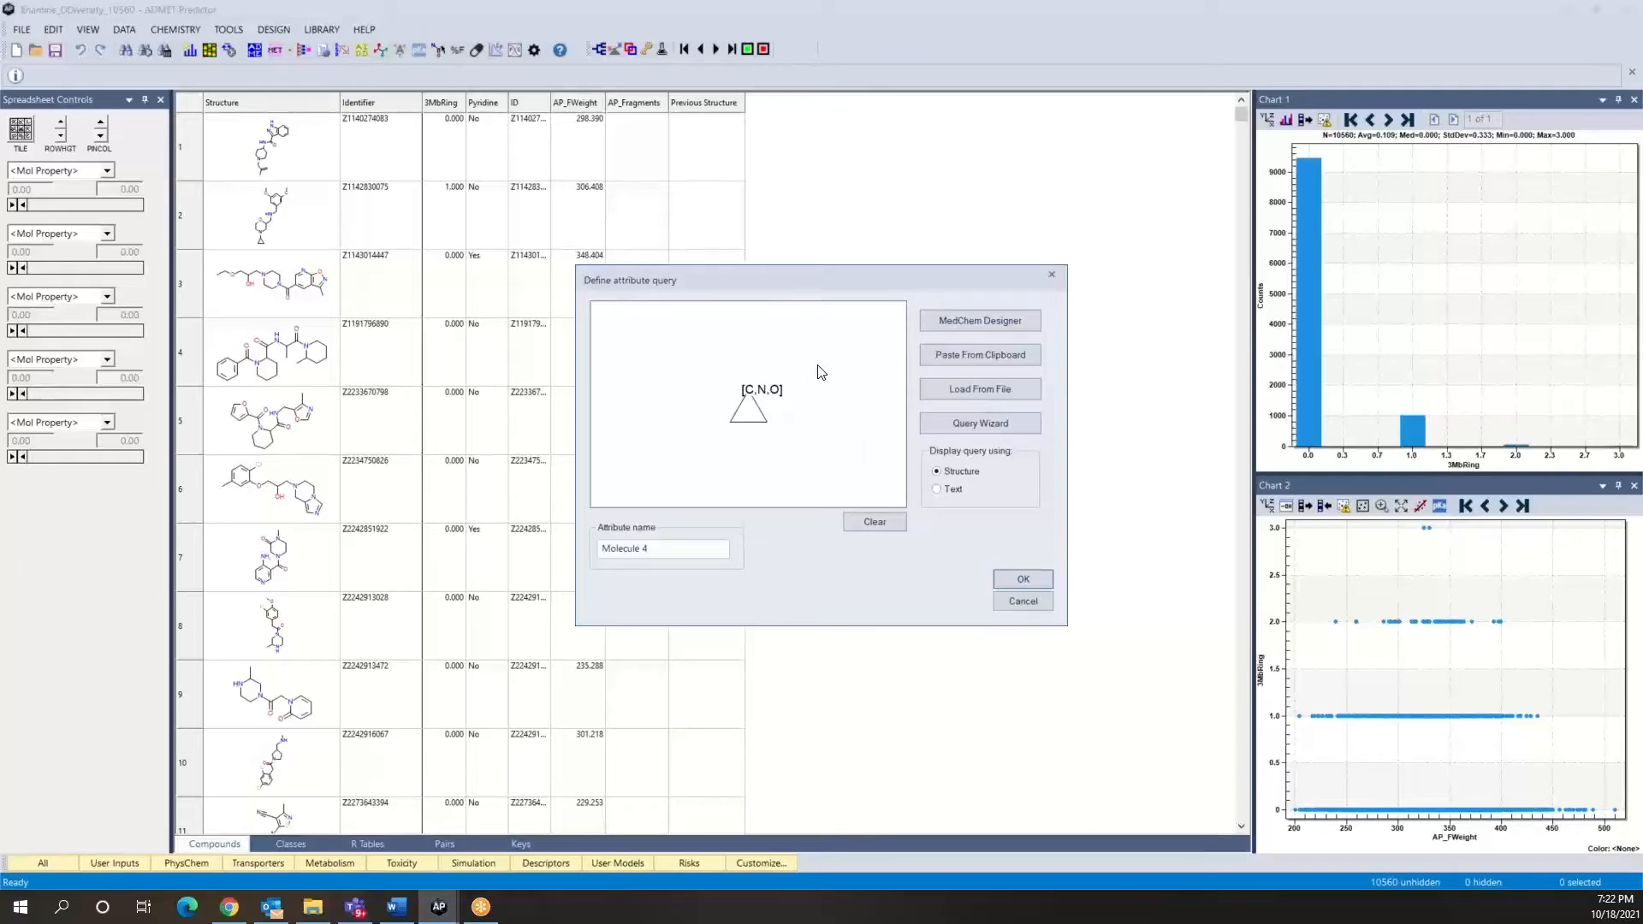
pyautogui.click(876, 524)
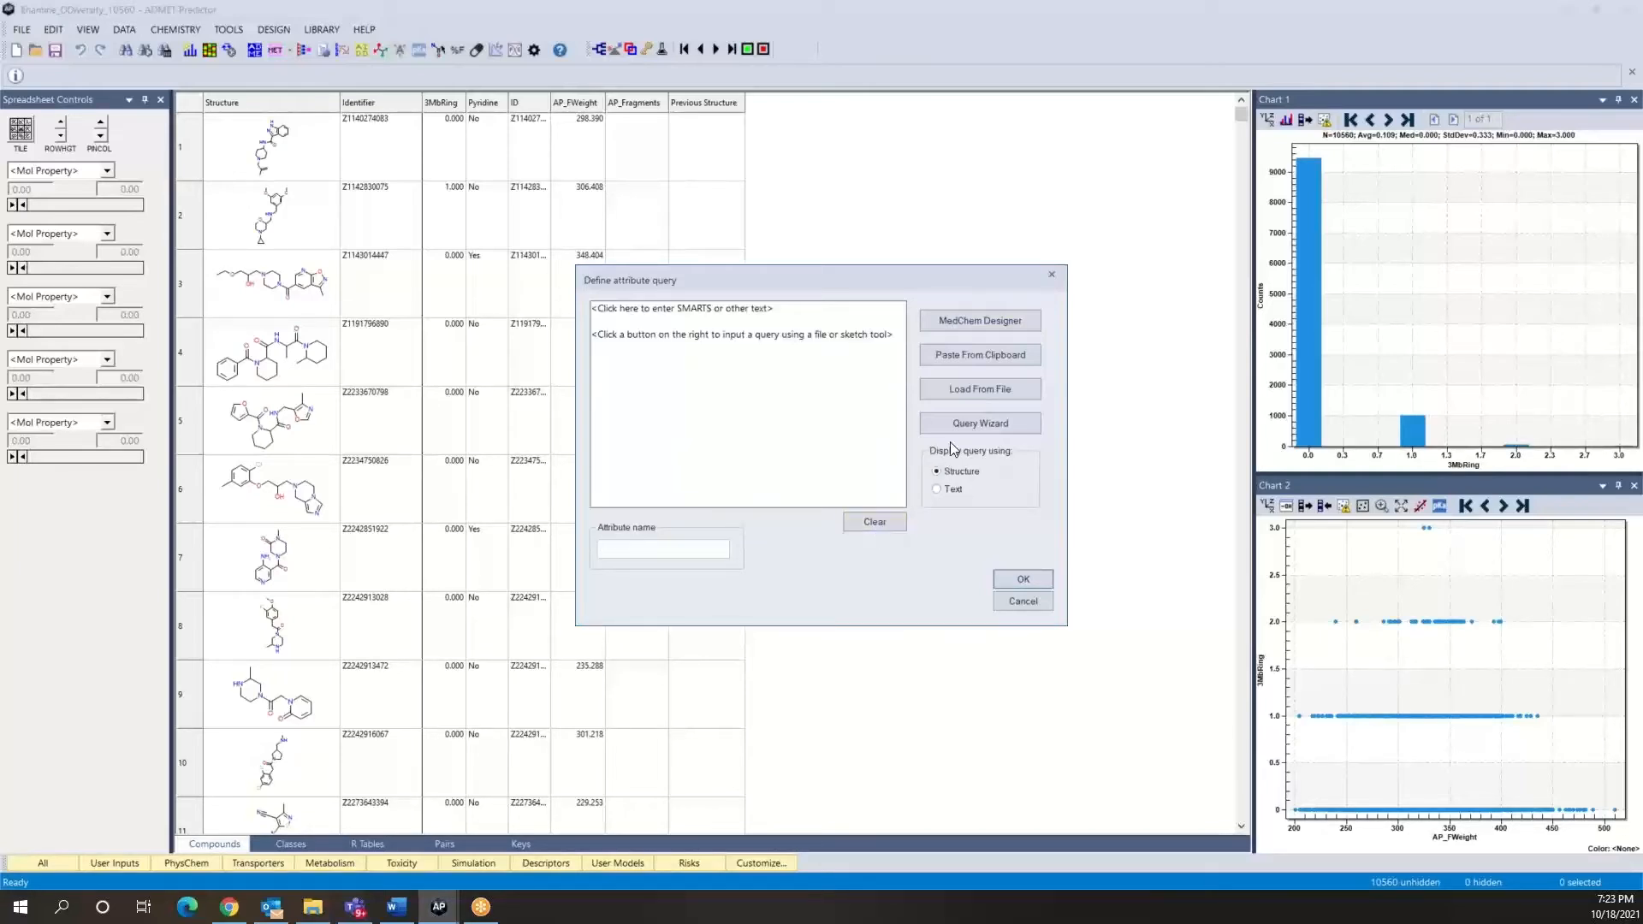
# Load DrugLikeFilters.cqf as the attribute query and add it to the compounds as DLF_Score.
pyautogui.click(965, 388)
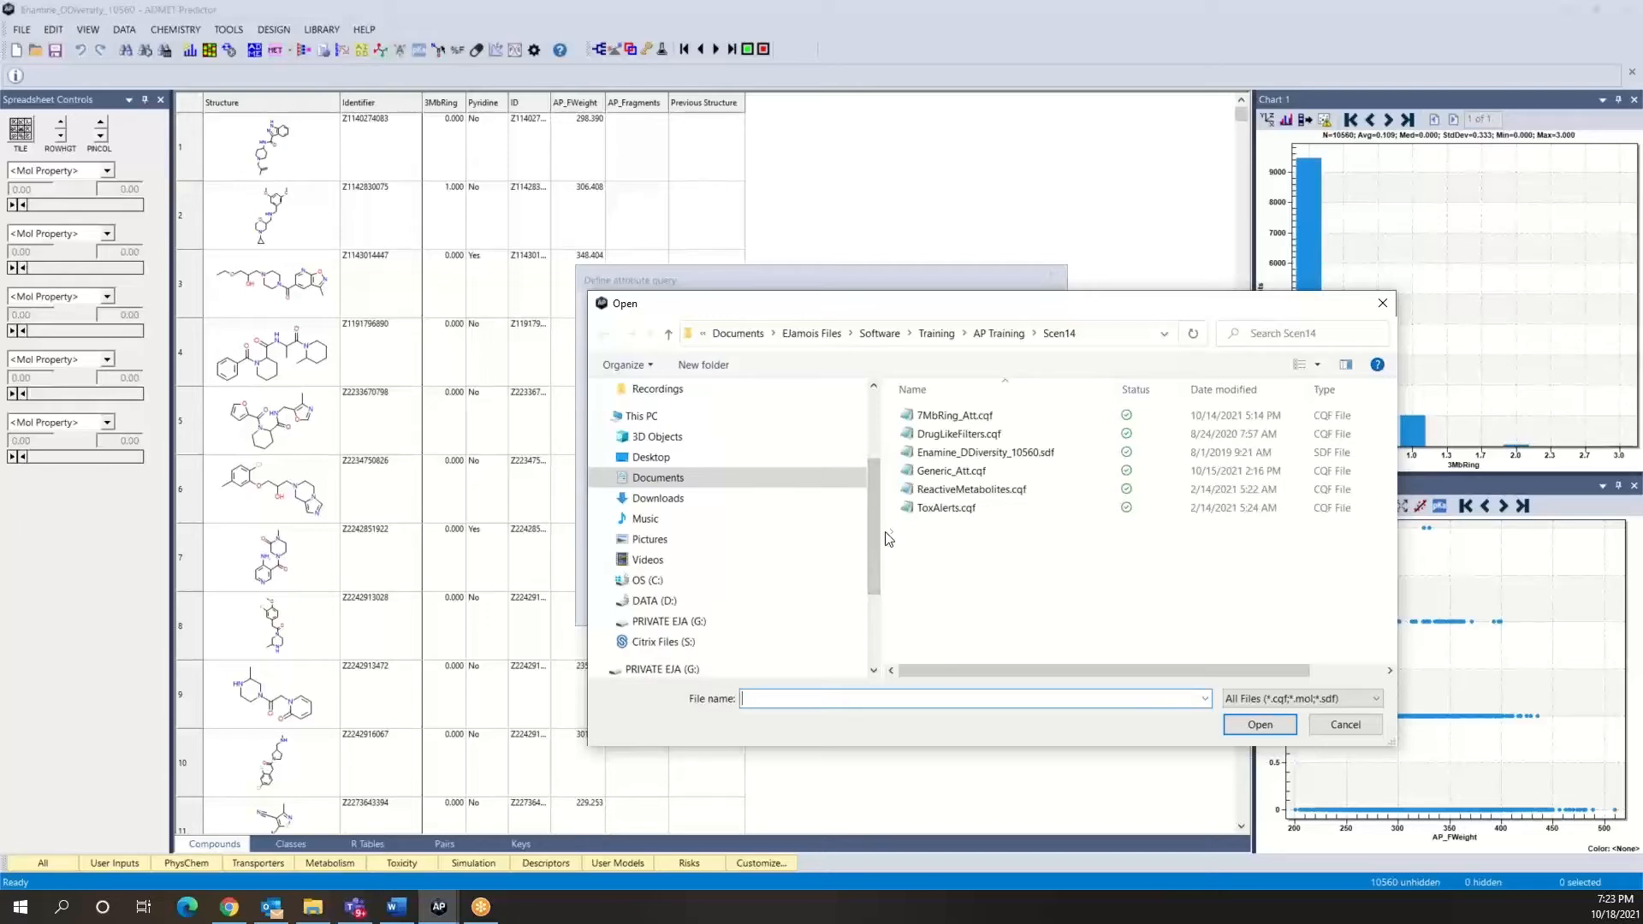
pyautogui.moveTo(885, 533); pyautogui.dragTo(707, 523)
pyautogui.click(794, 436)
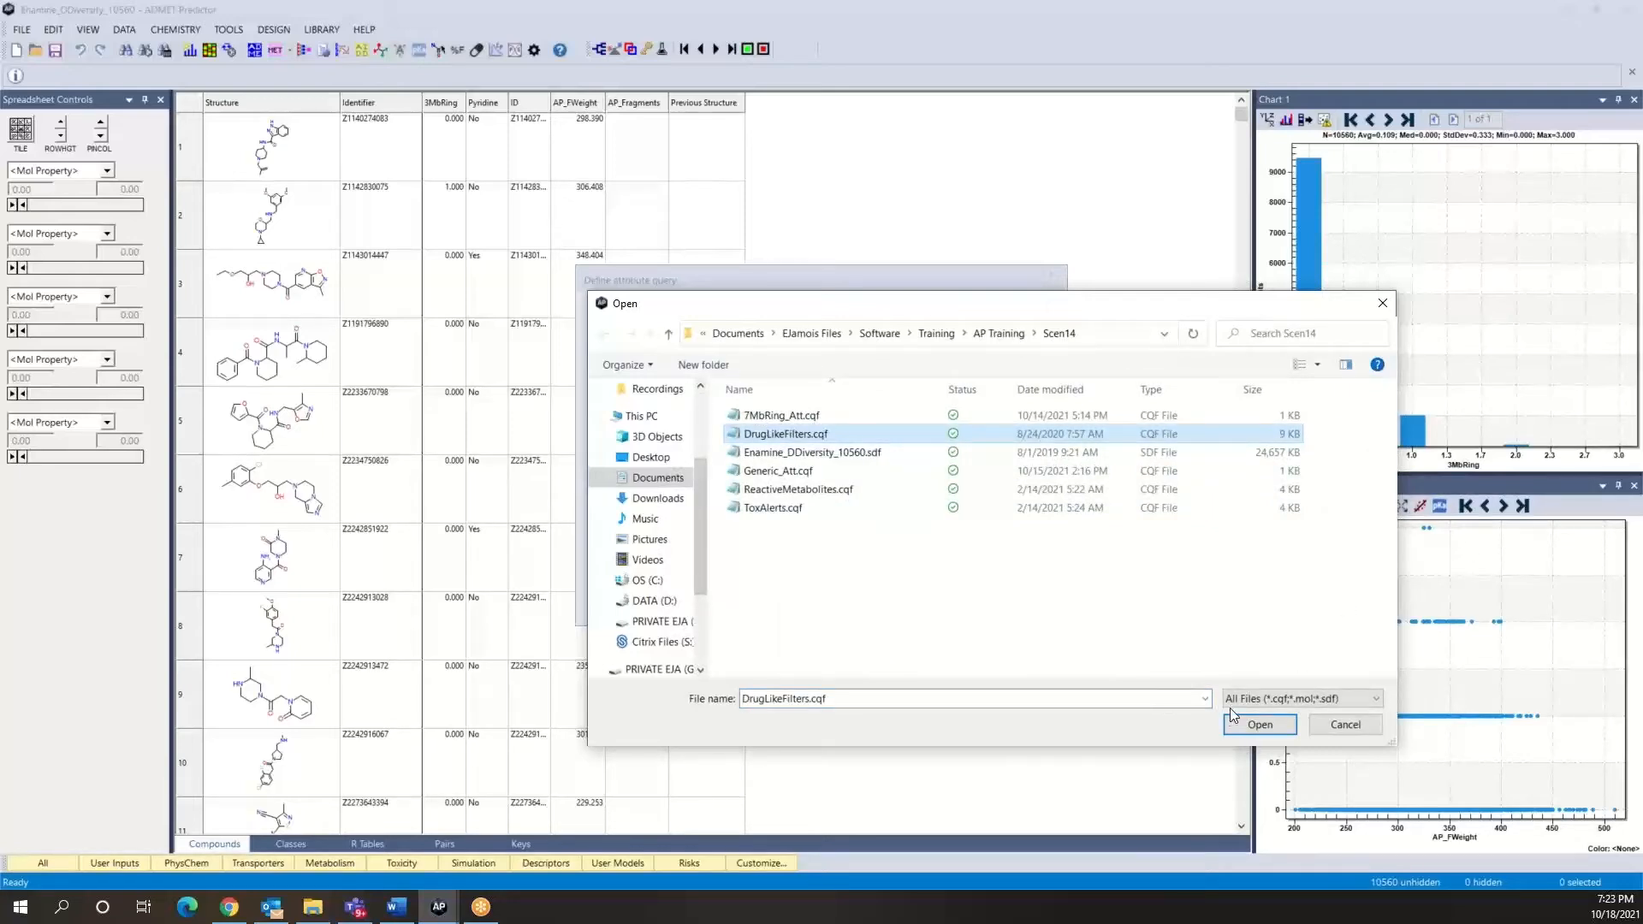
pyautogui.click(1259, 726)
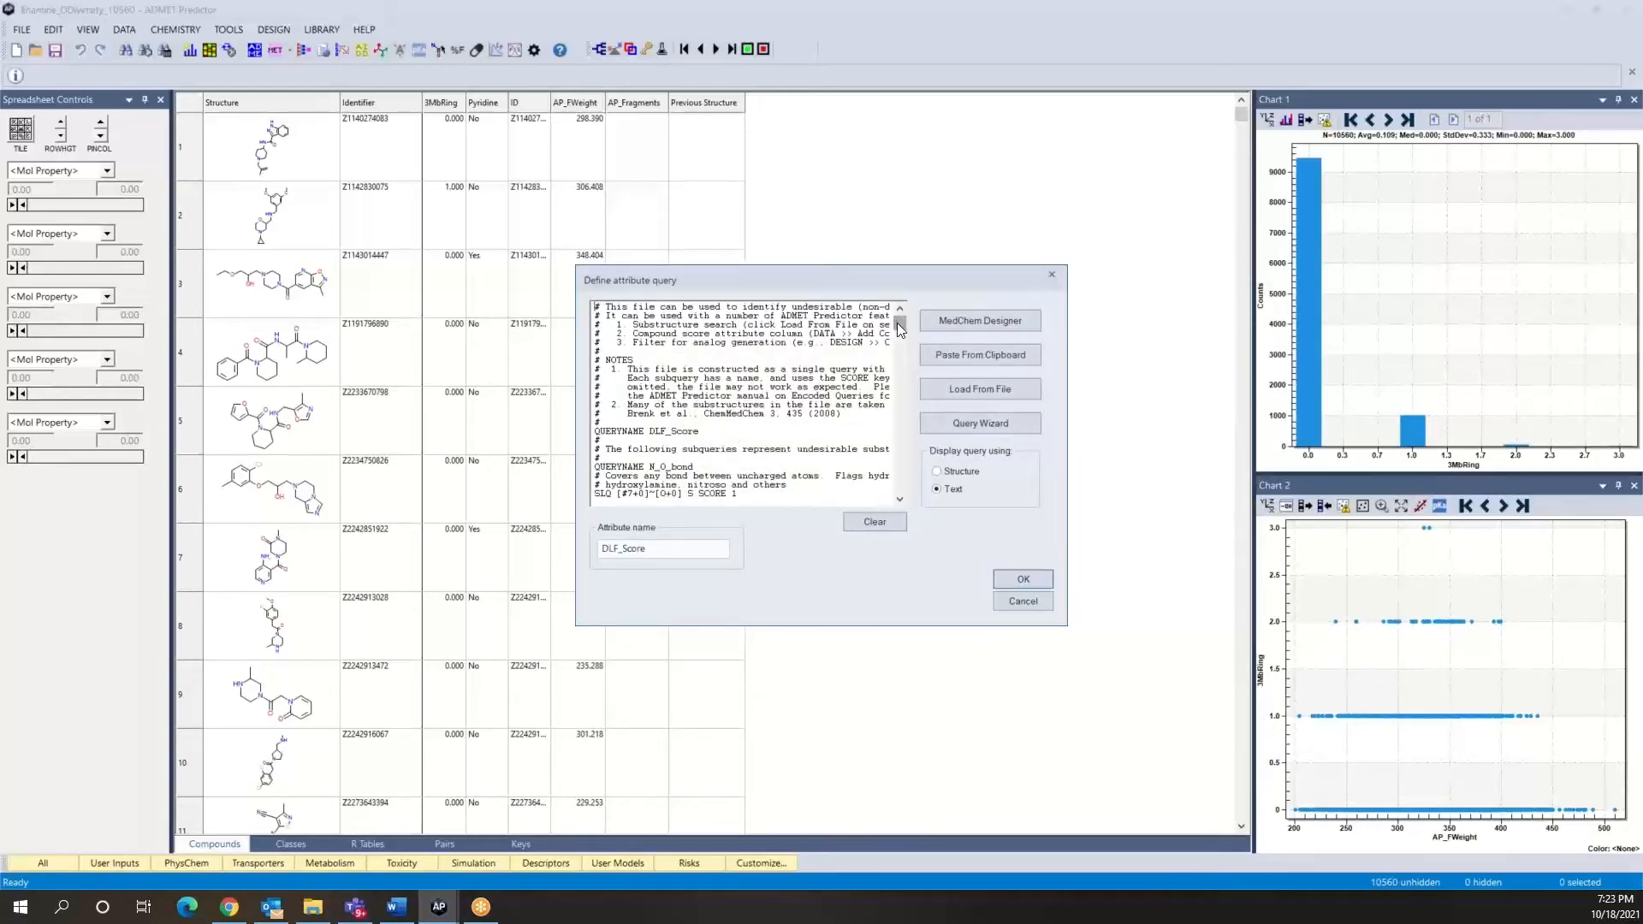
pyautogui.moveTo(899, 323)
pyautogui.mouseDown()
pyautogui.moveTo(899, 354)
pyautogui.moveTo(905, 316)
pyautogui.mouseUp()
pyautogui.click(1024, 580)
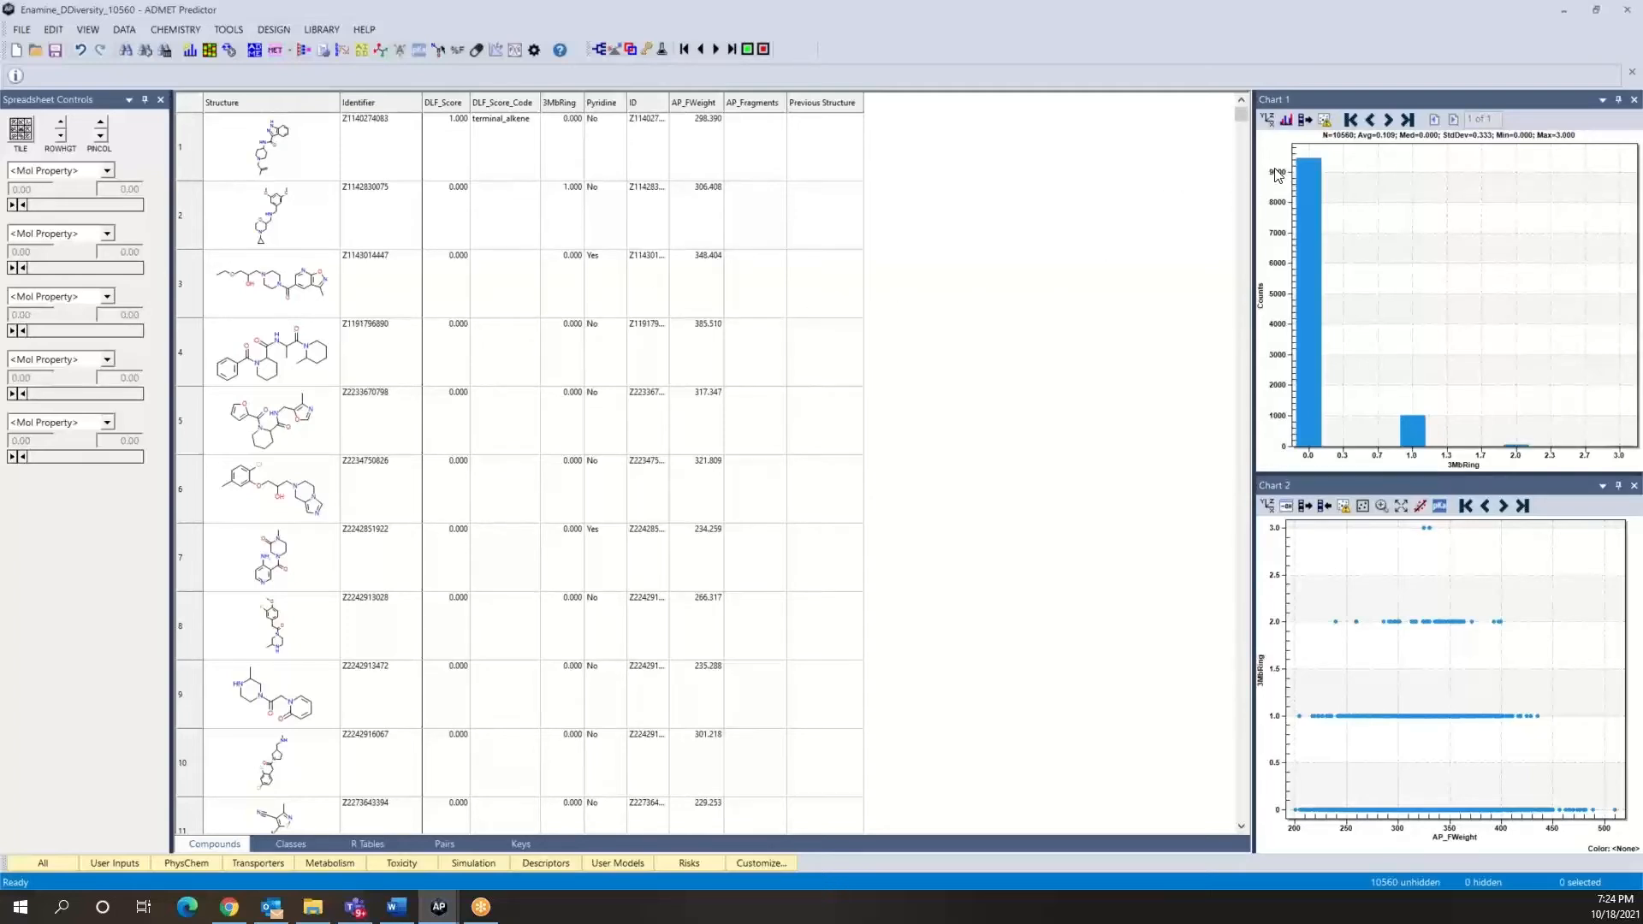
# Sort the compounds by DLF_Score in descending order, and return them to their original row order.
pyautogui.click(1268, 122)
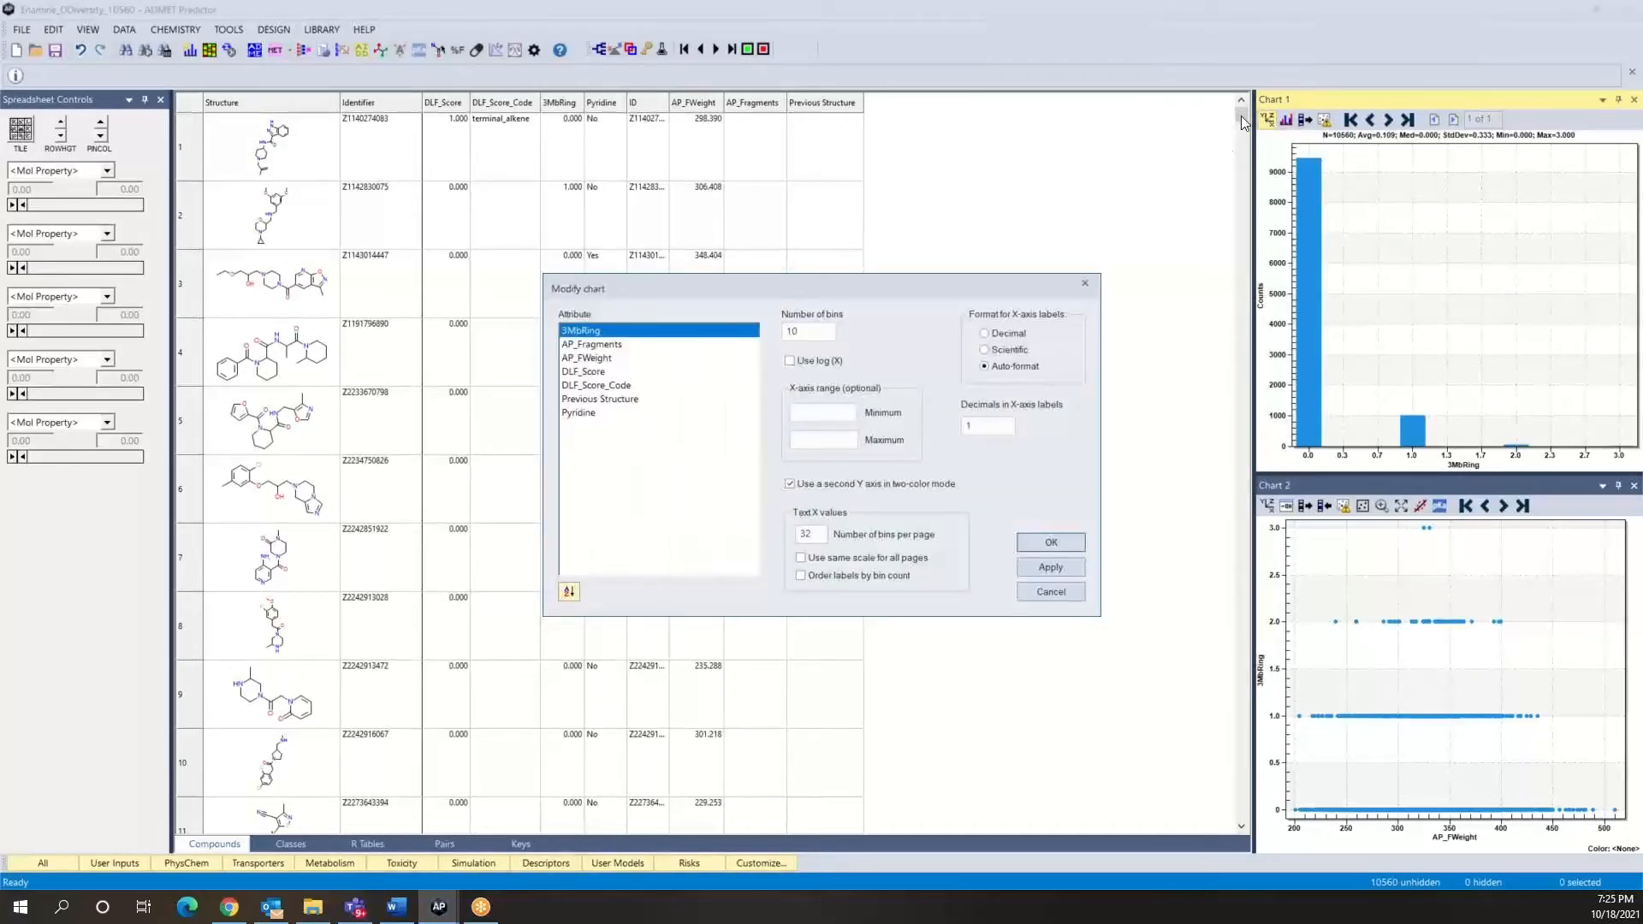
pyautogui.click(1051, 591)
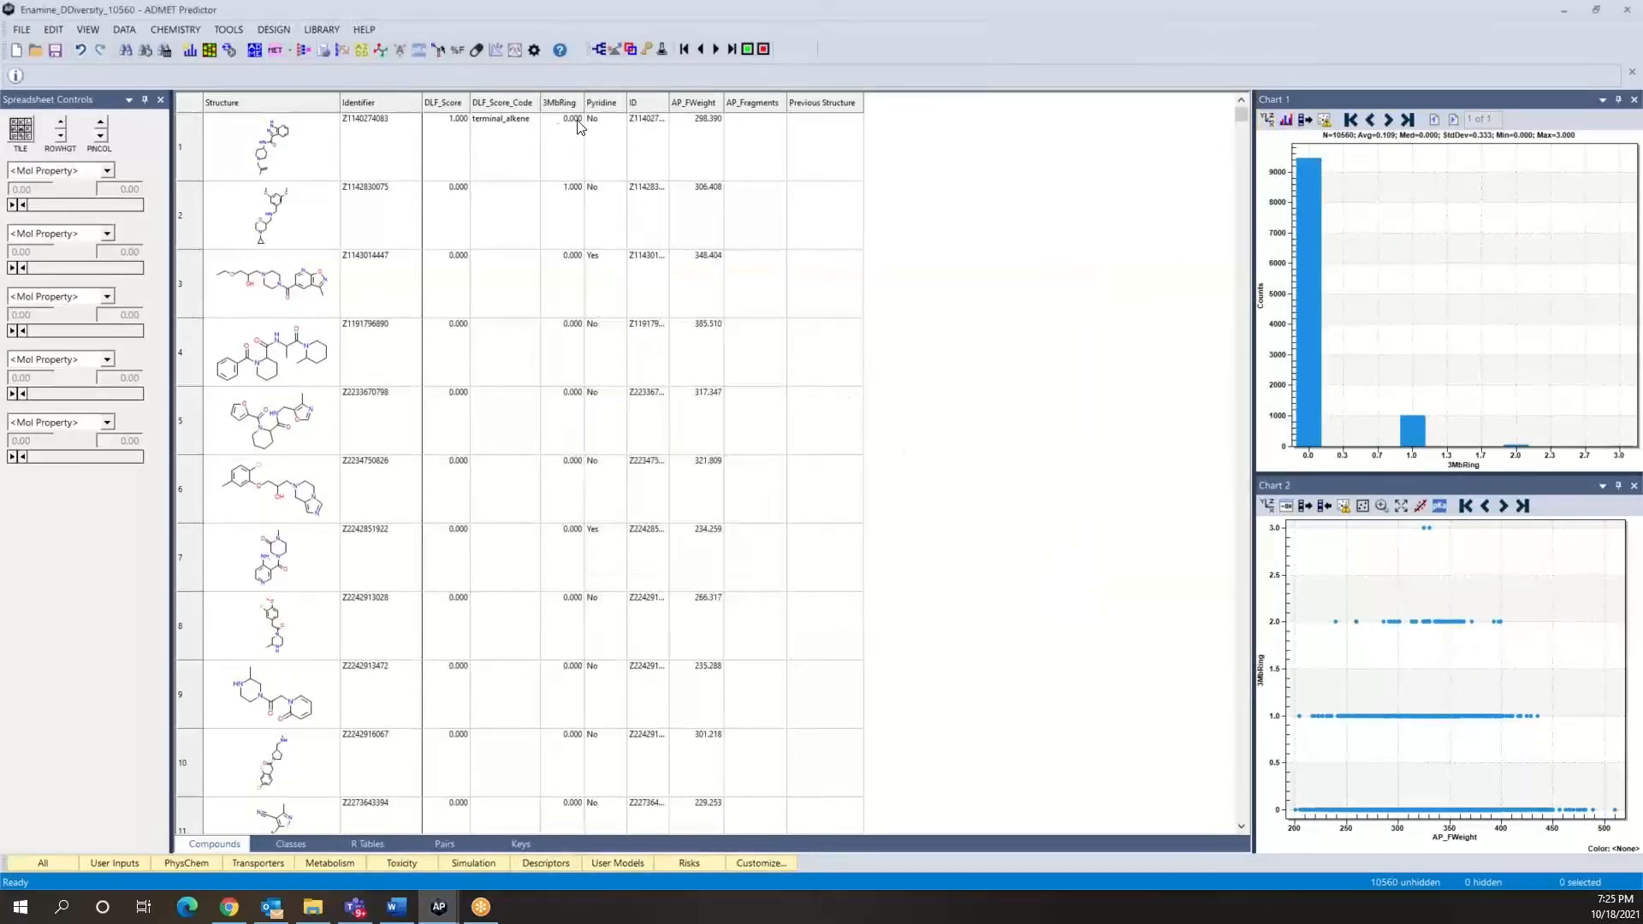
pyautogui.click(434, 104)
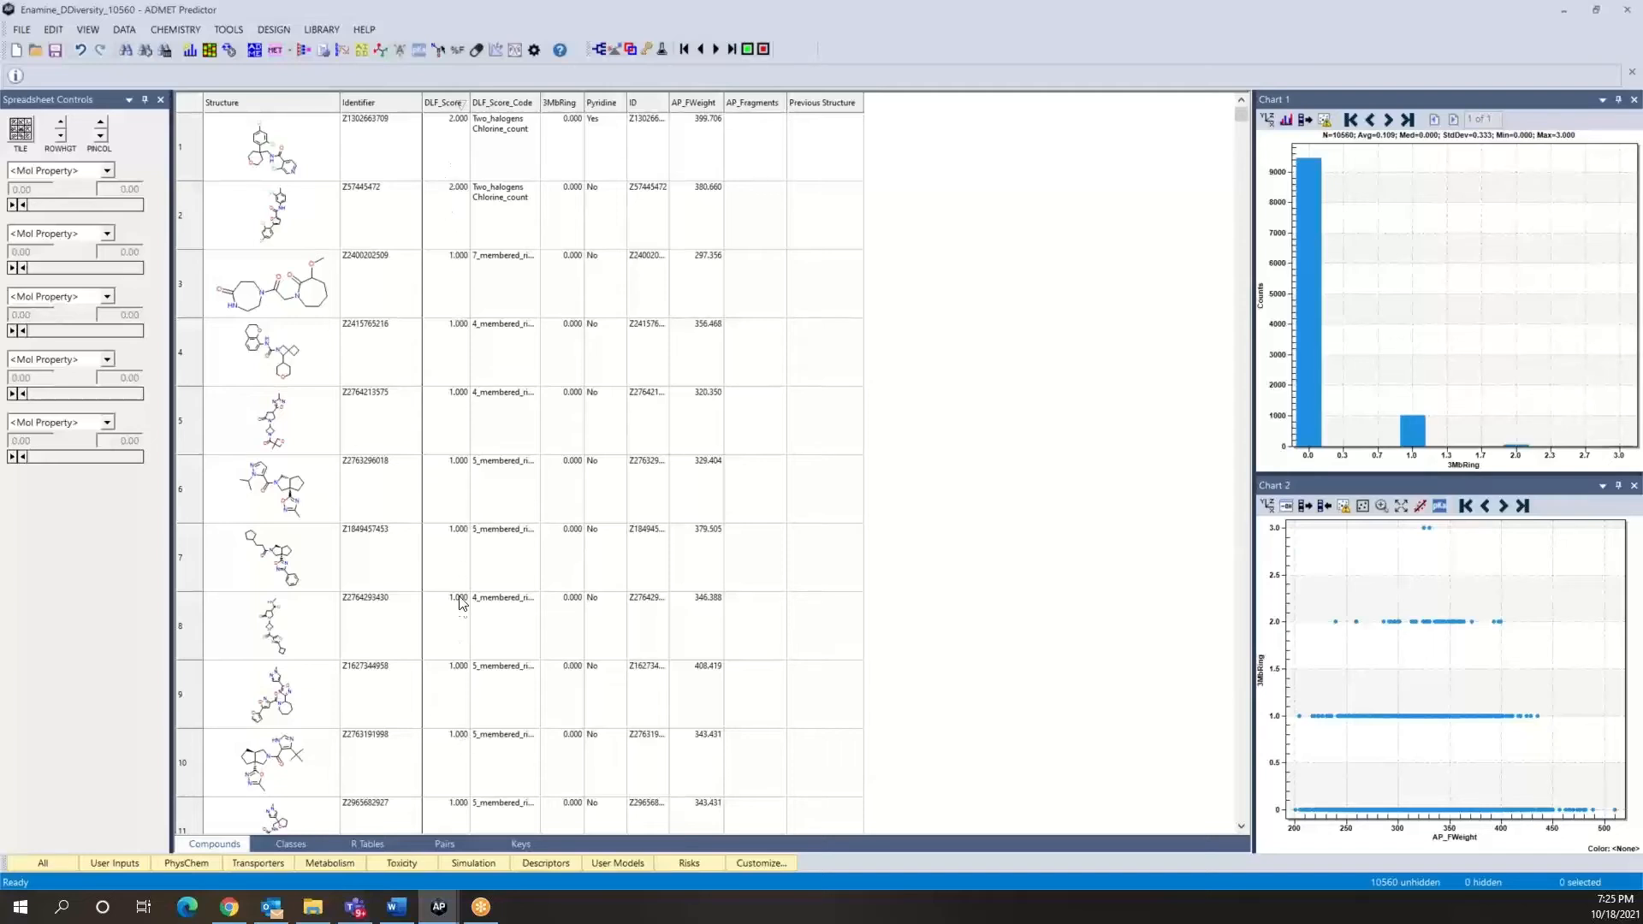
pyautogui.click(455, 101)
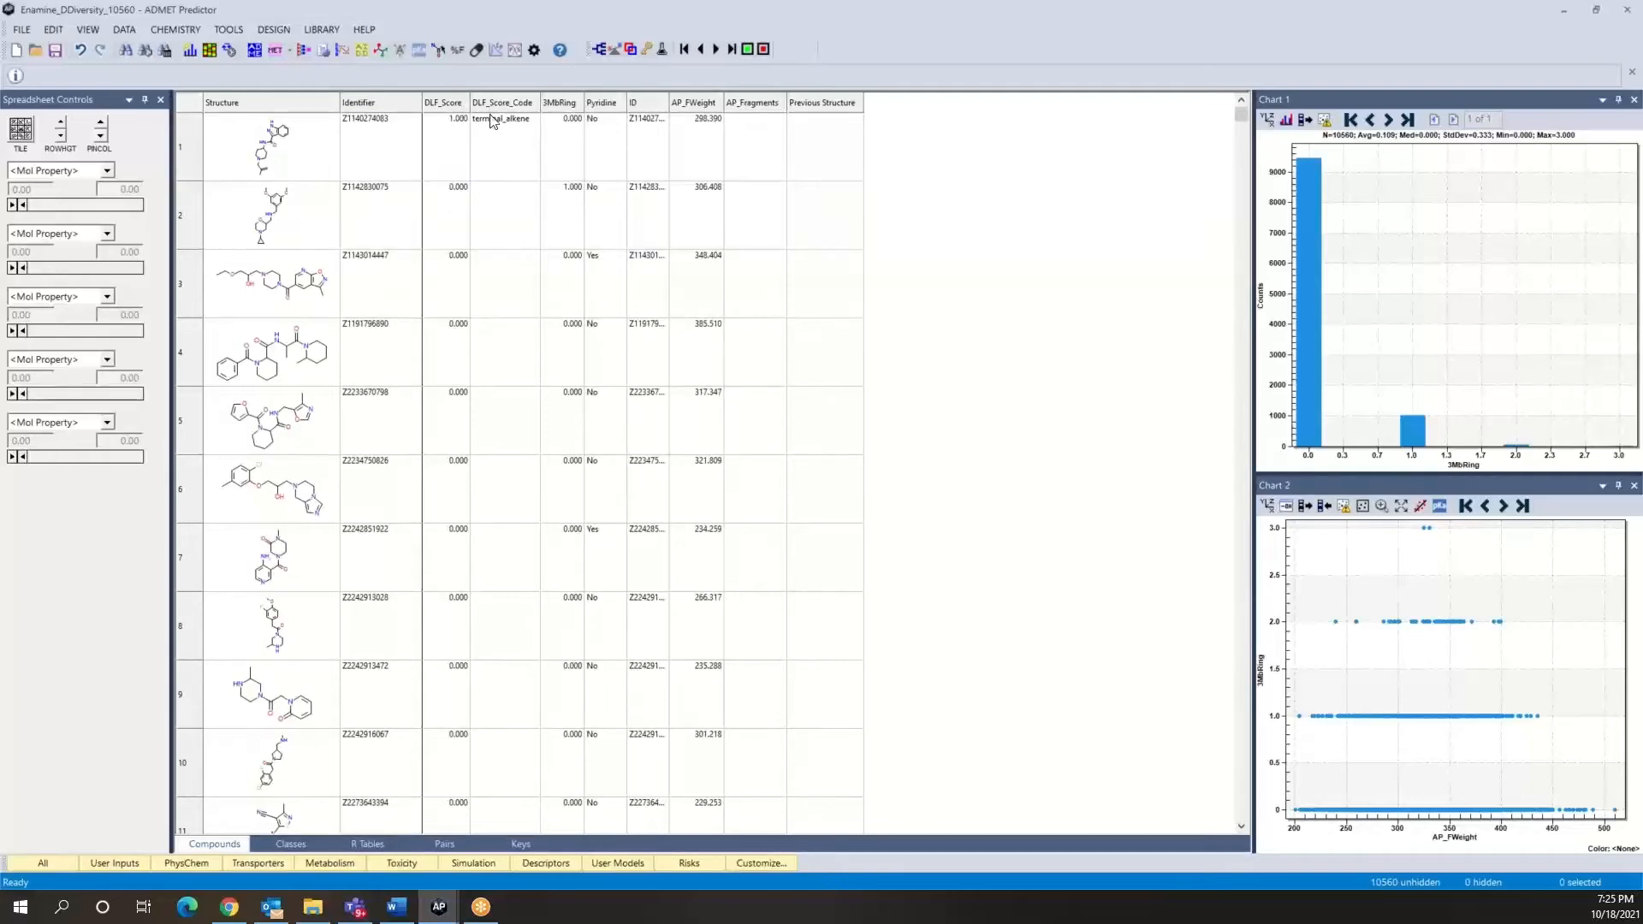
# Change Chart 1 to plot the distribution of the DLF_Score attribute in 3 bins.
pyautogui.click(1267, 124)
pyautogui.click(1267, 125)
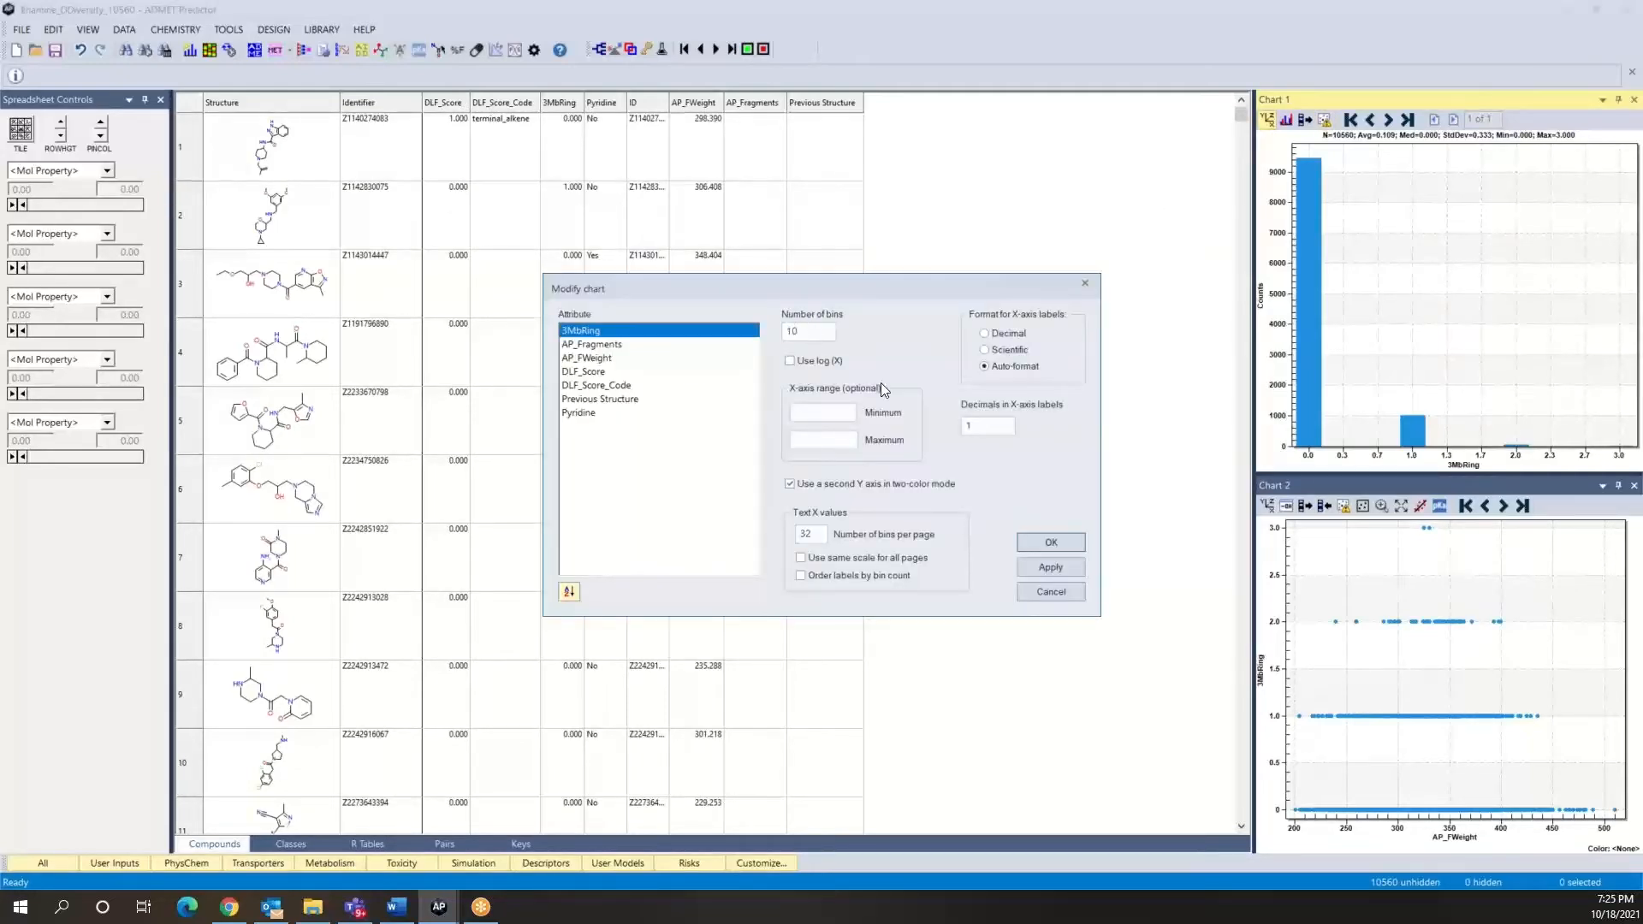
pyautogui.press('Tab')
pyautogui.write('3')
pyautogui.click(602, 374)
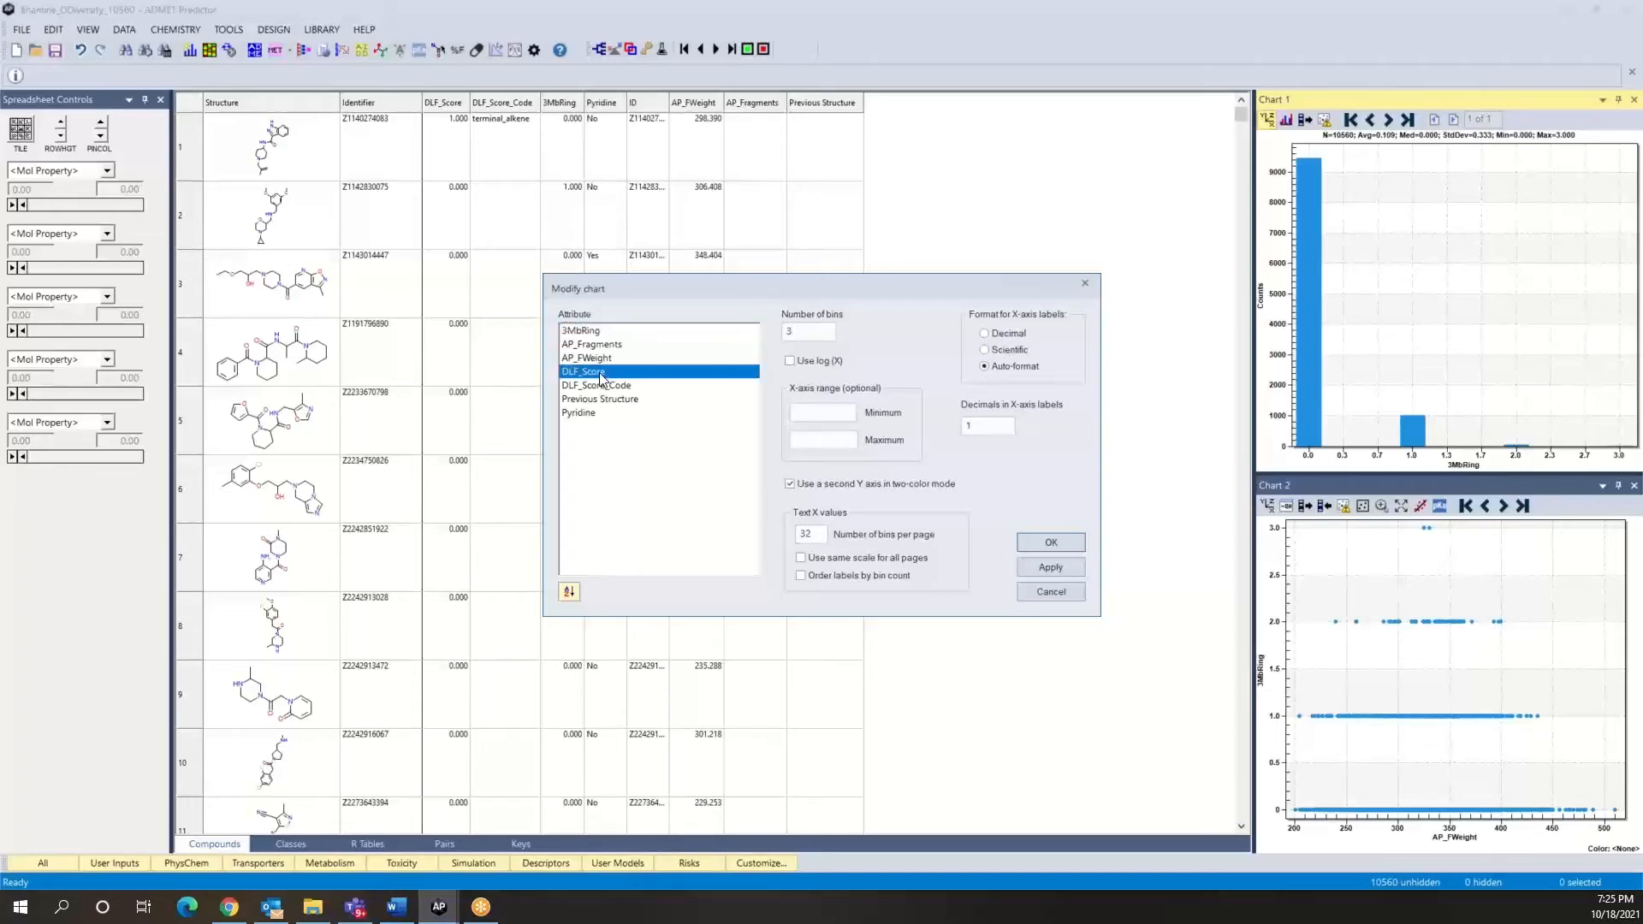
pyautogui.click(1053, 542)
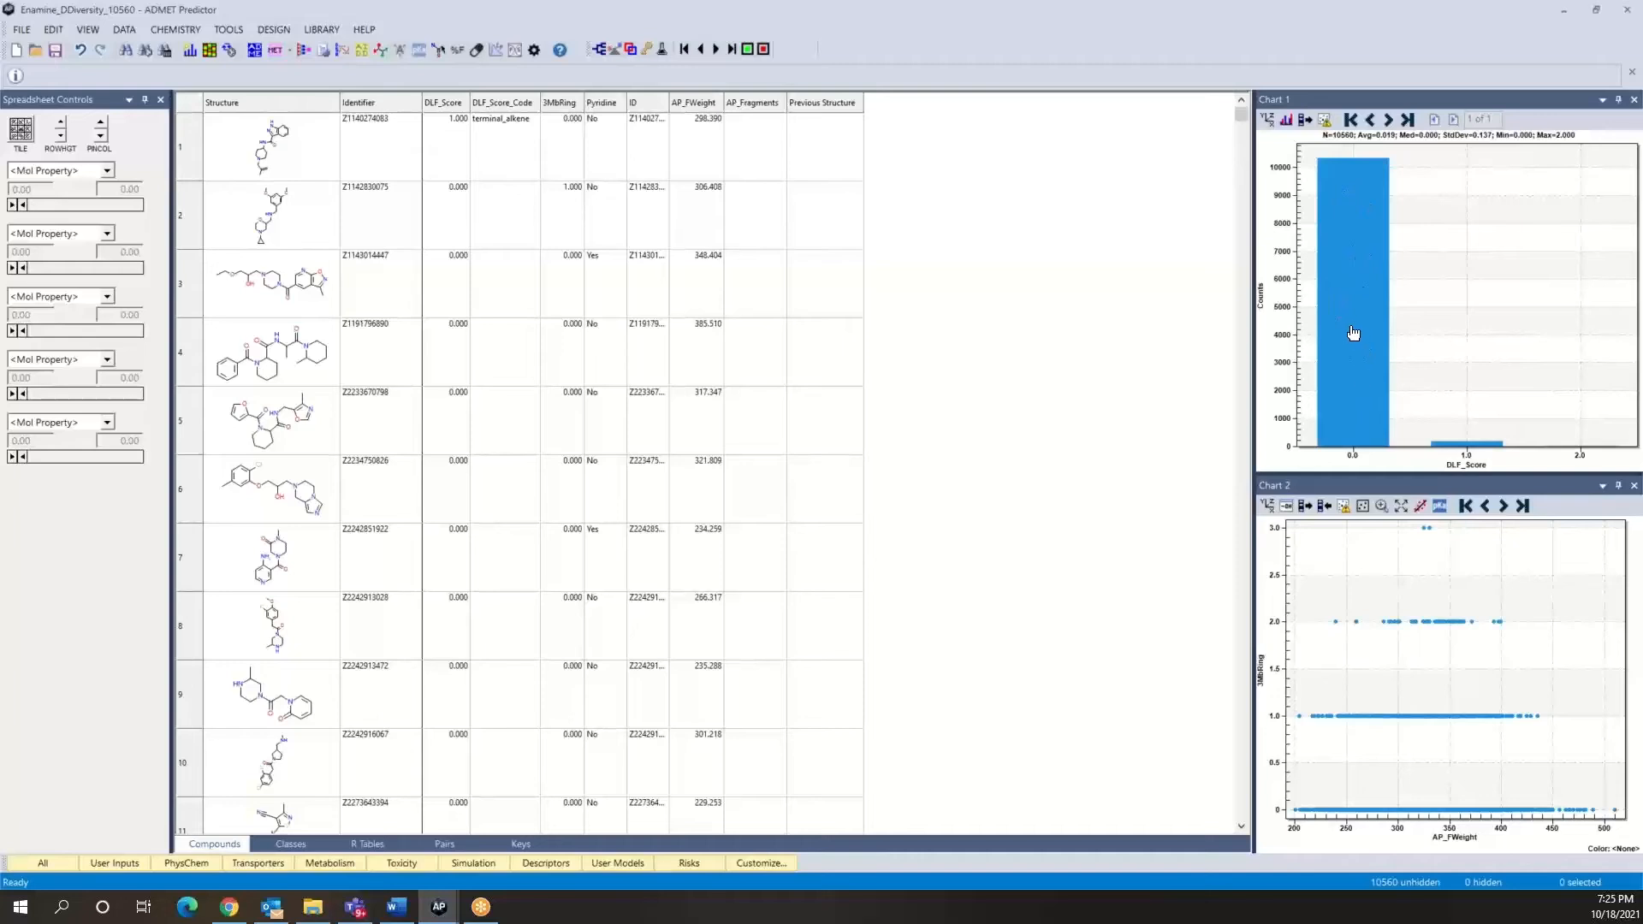
# View the first two compounds behind the 1.0 bar of the DLF_Score chart with their attributes, and close the viewer.
pyautogui.doubleClick(1469, 447)
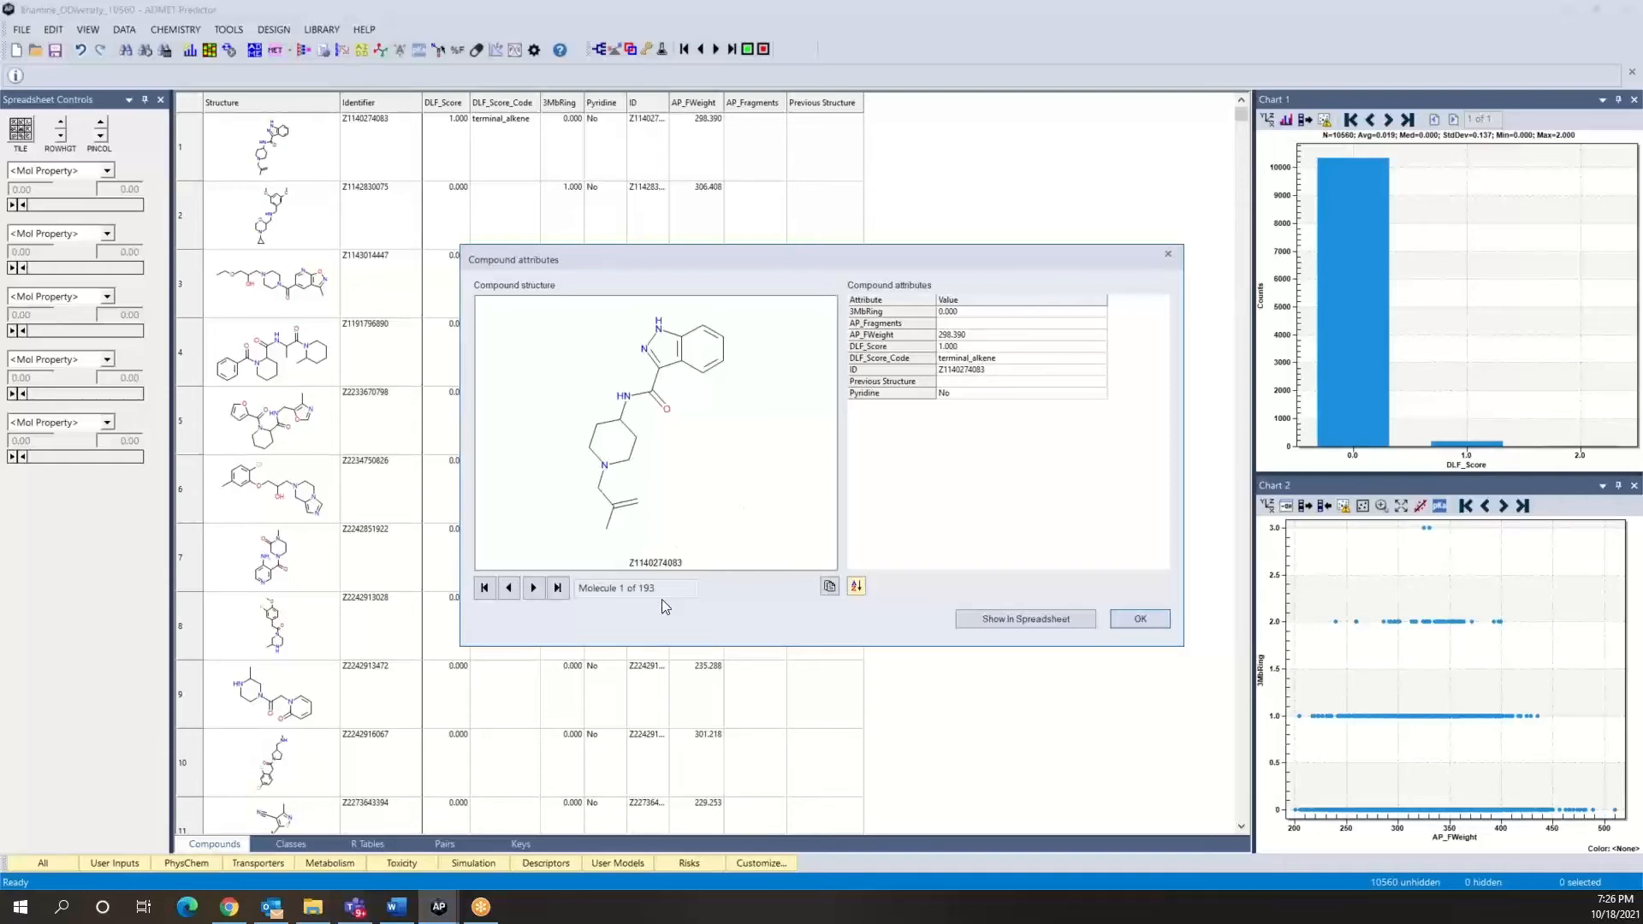
pyautogui.click(535, 589)
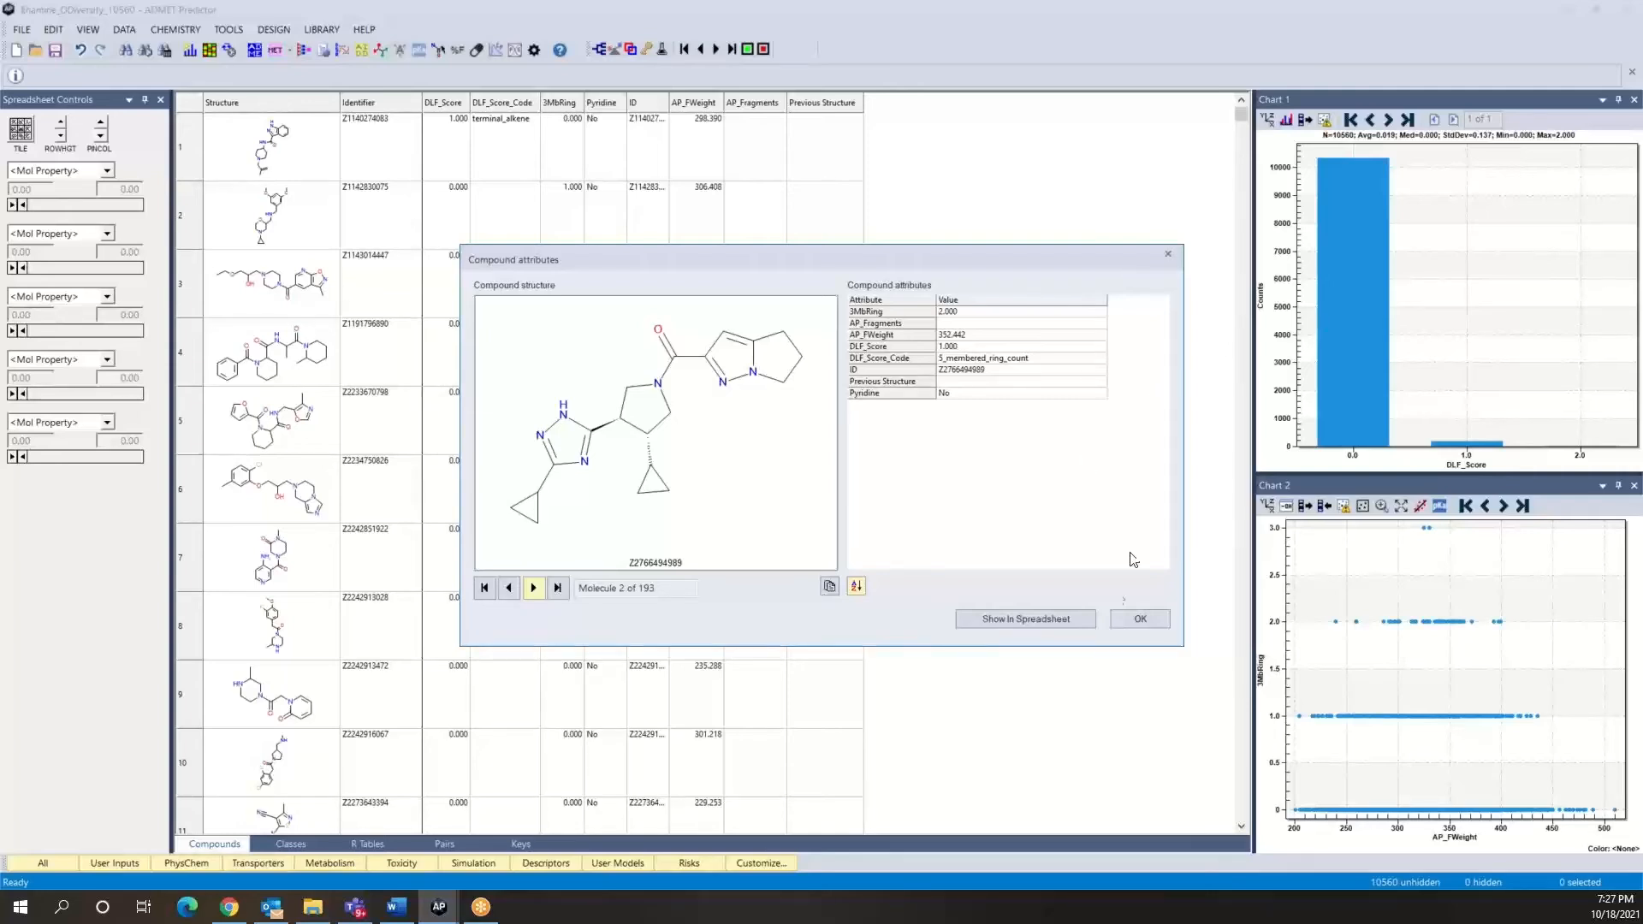
pyautogui.click(1141, 619)
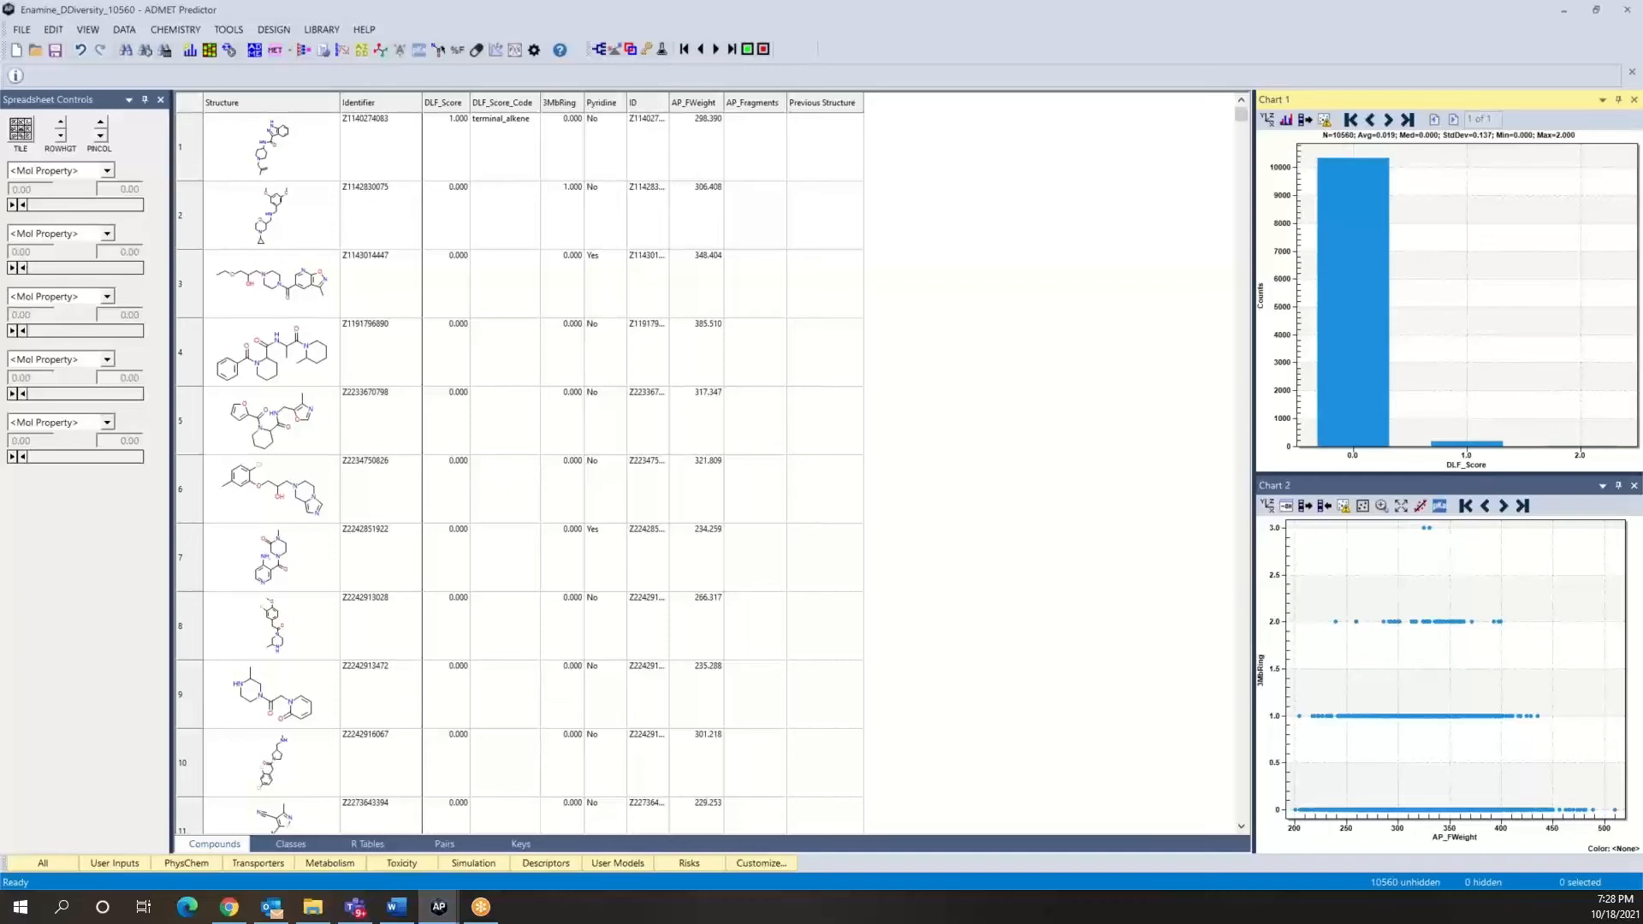
# Switch to the Scen14 folder in File Explorer and open Generic_Att.cqf in Notepad.
pyautogui.click(318, 912)
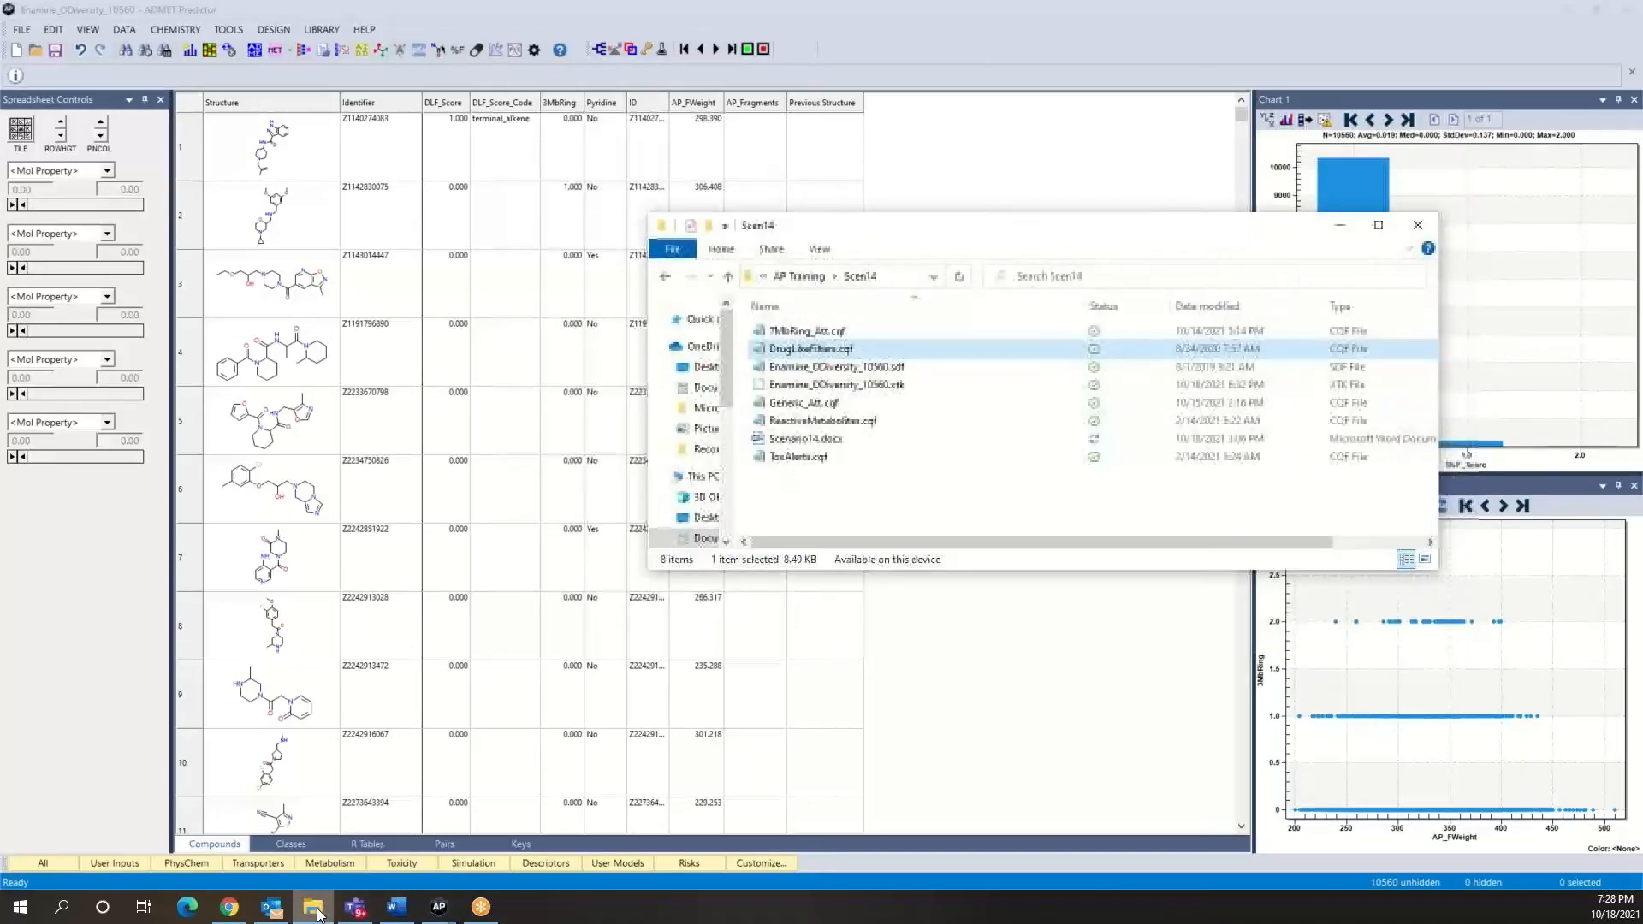
pyautogui.click(823, 406)
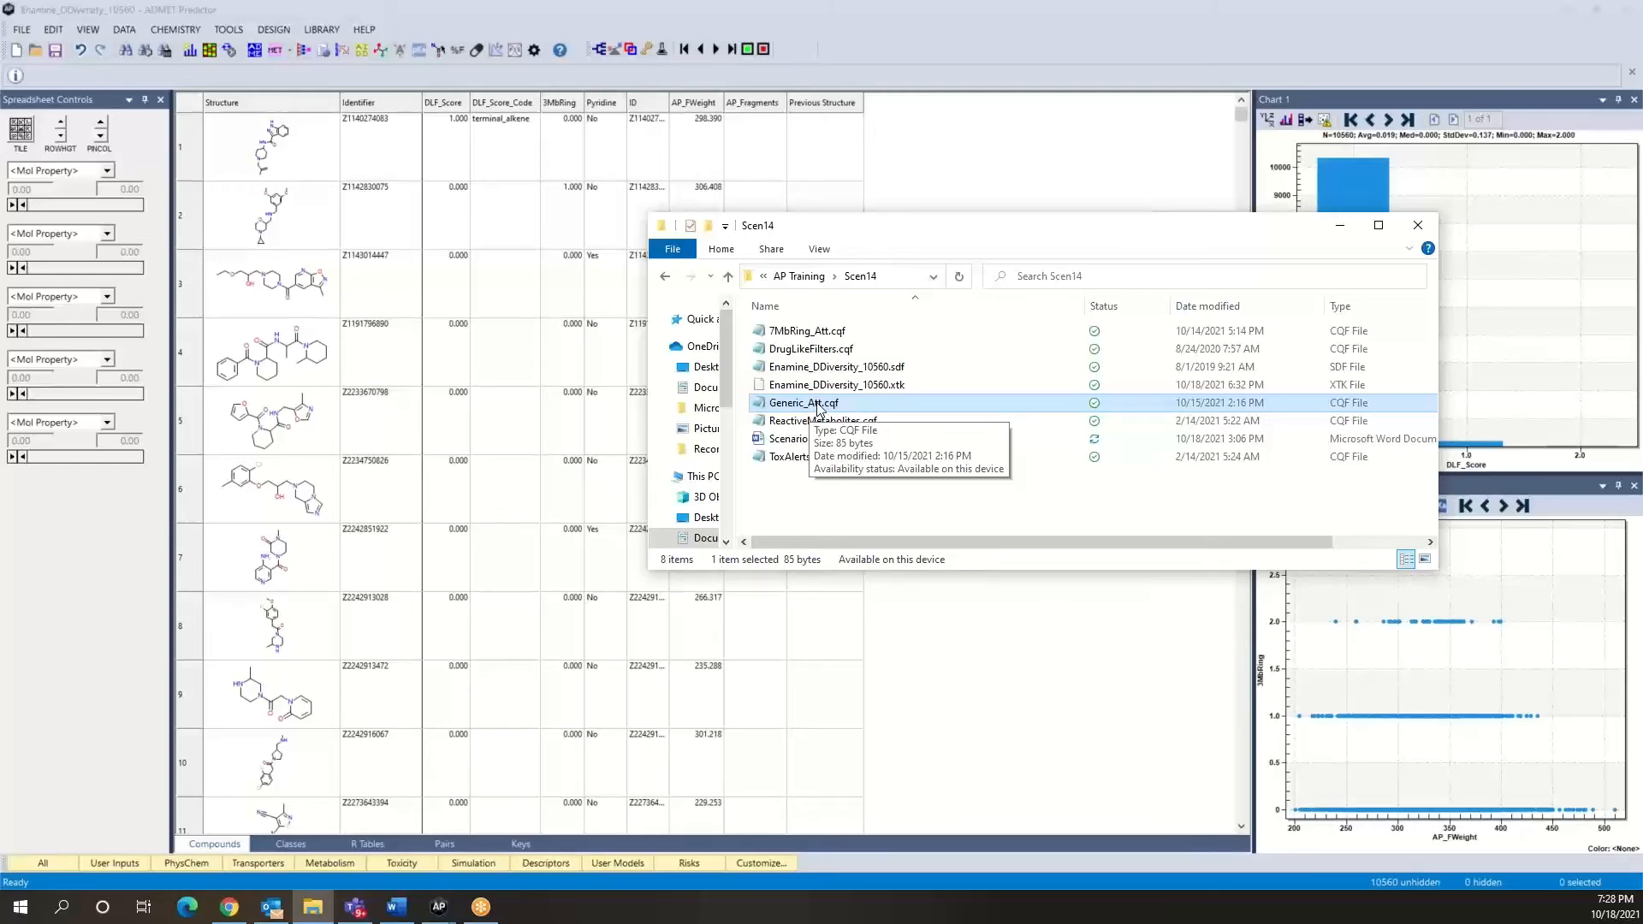
pyautogui.rightClick(817, 407)
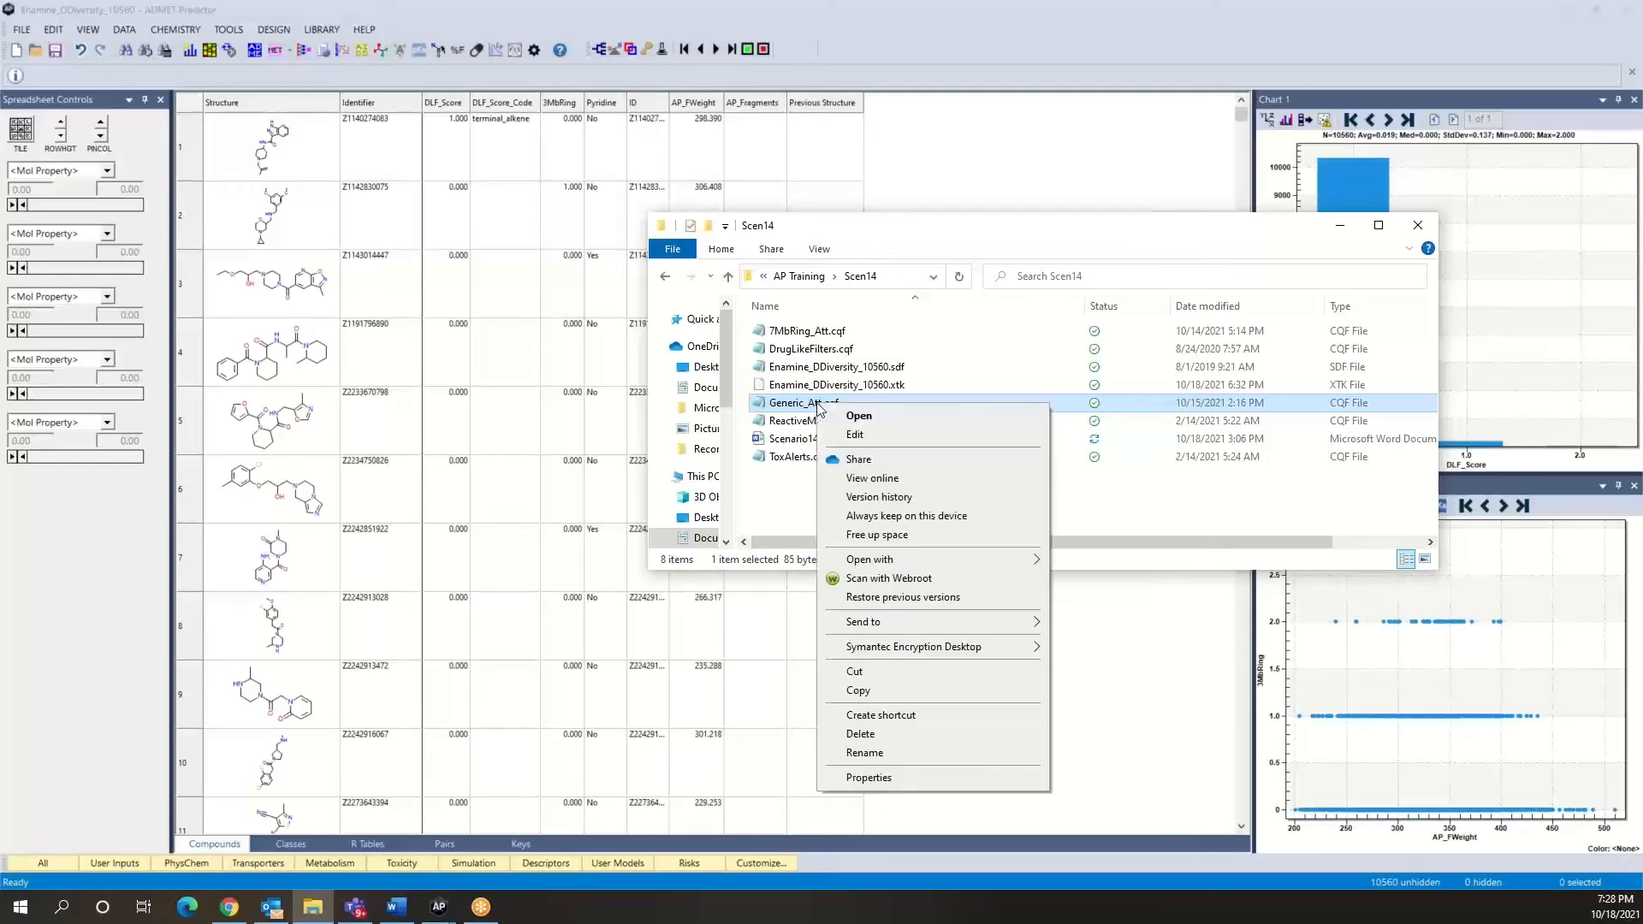
pyautogui.click(863, 418)
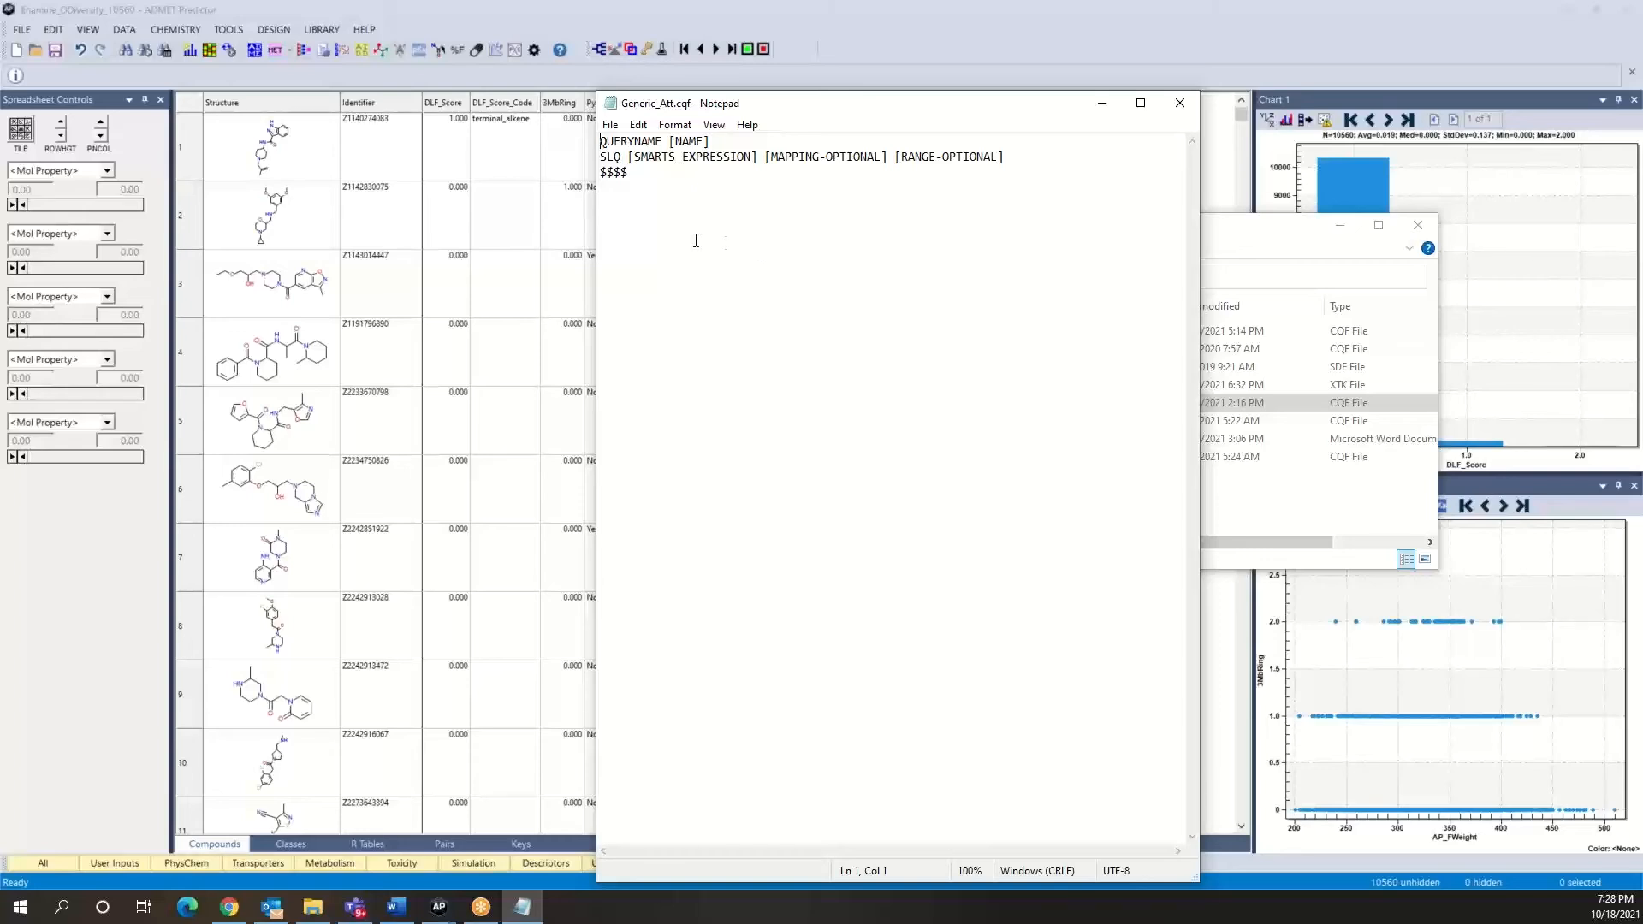
# Save the generic query template as a new file named MichaelA_Att.cqf, using the All Files type.
pyautogui.click(610, 125)
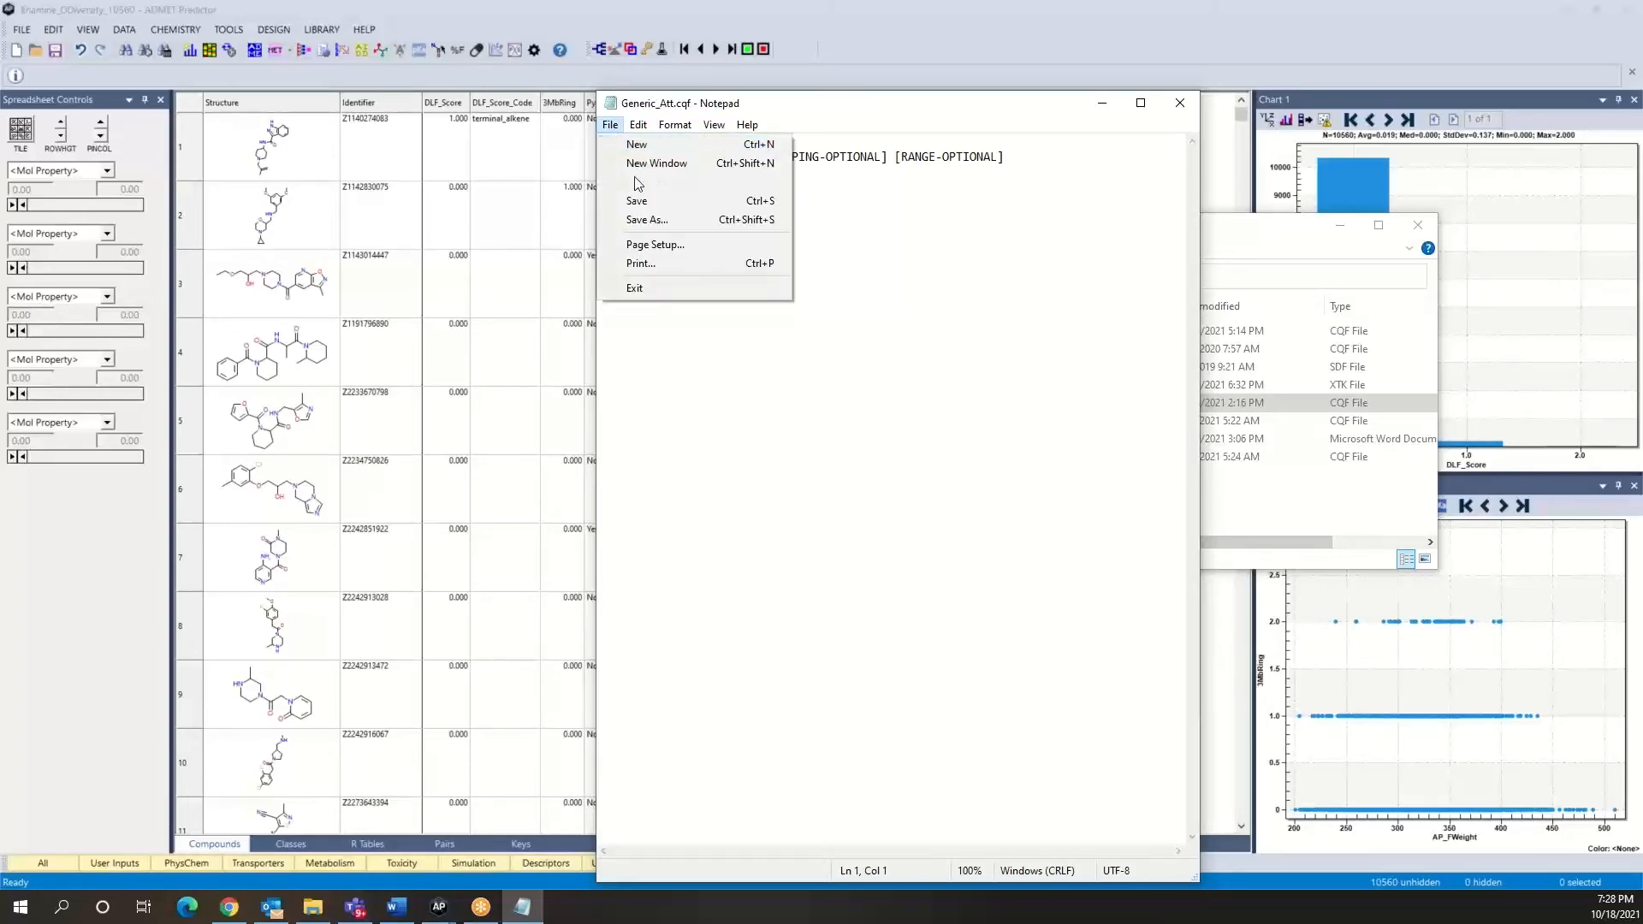
pyautogui.click(647, 220)
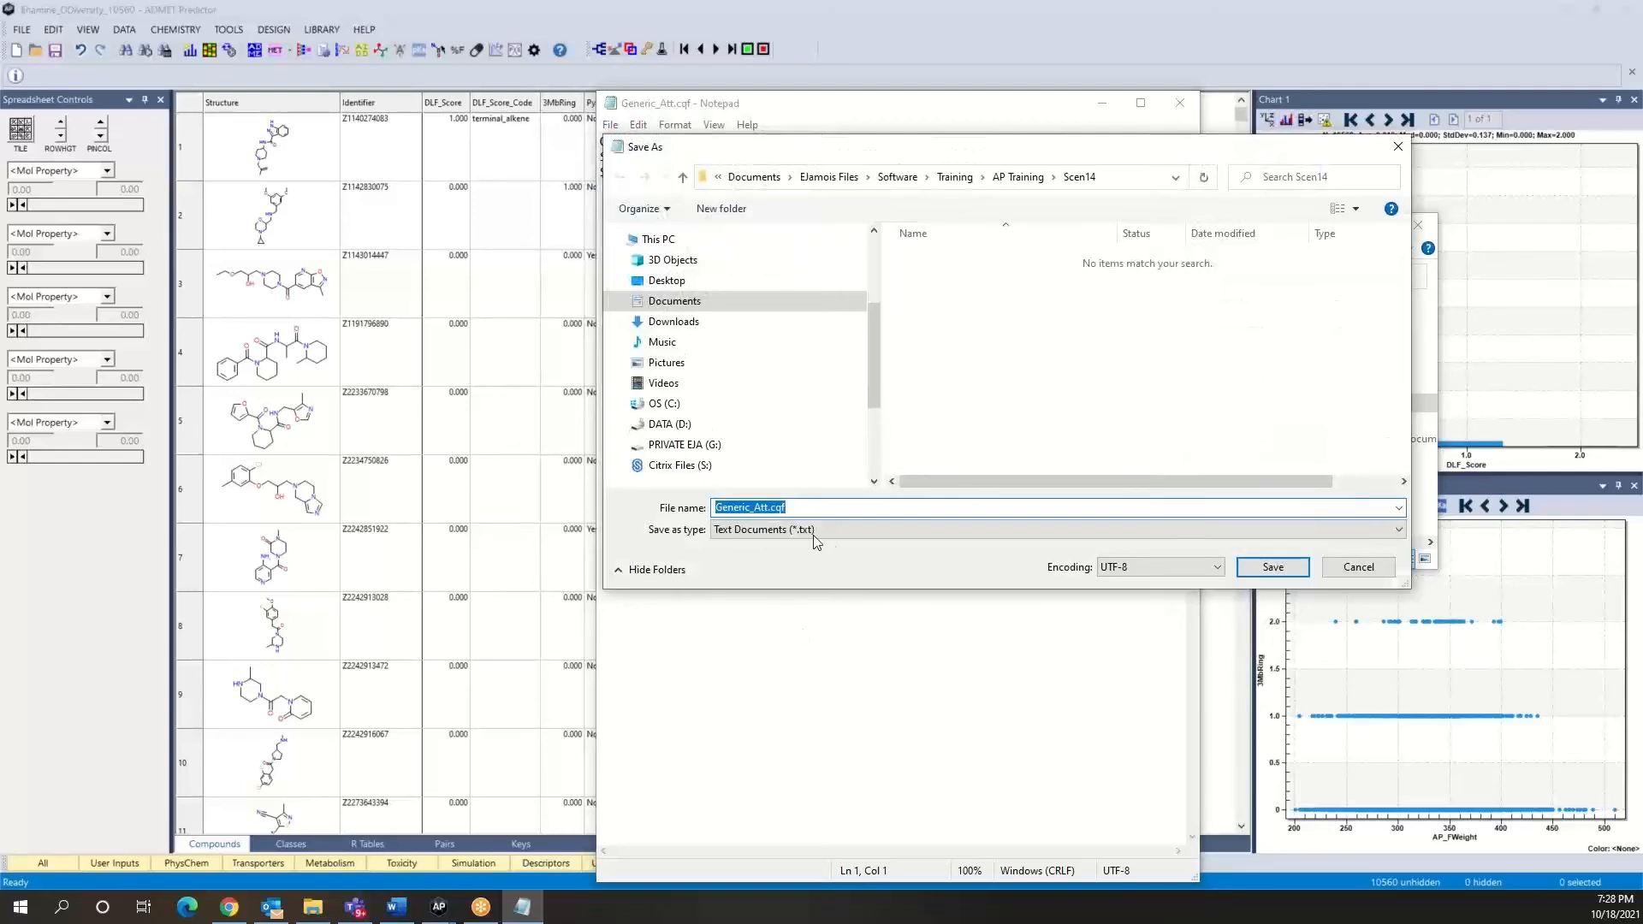
pyautogui.click(815, 530)
pyautogui.click(795, 558)
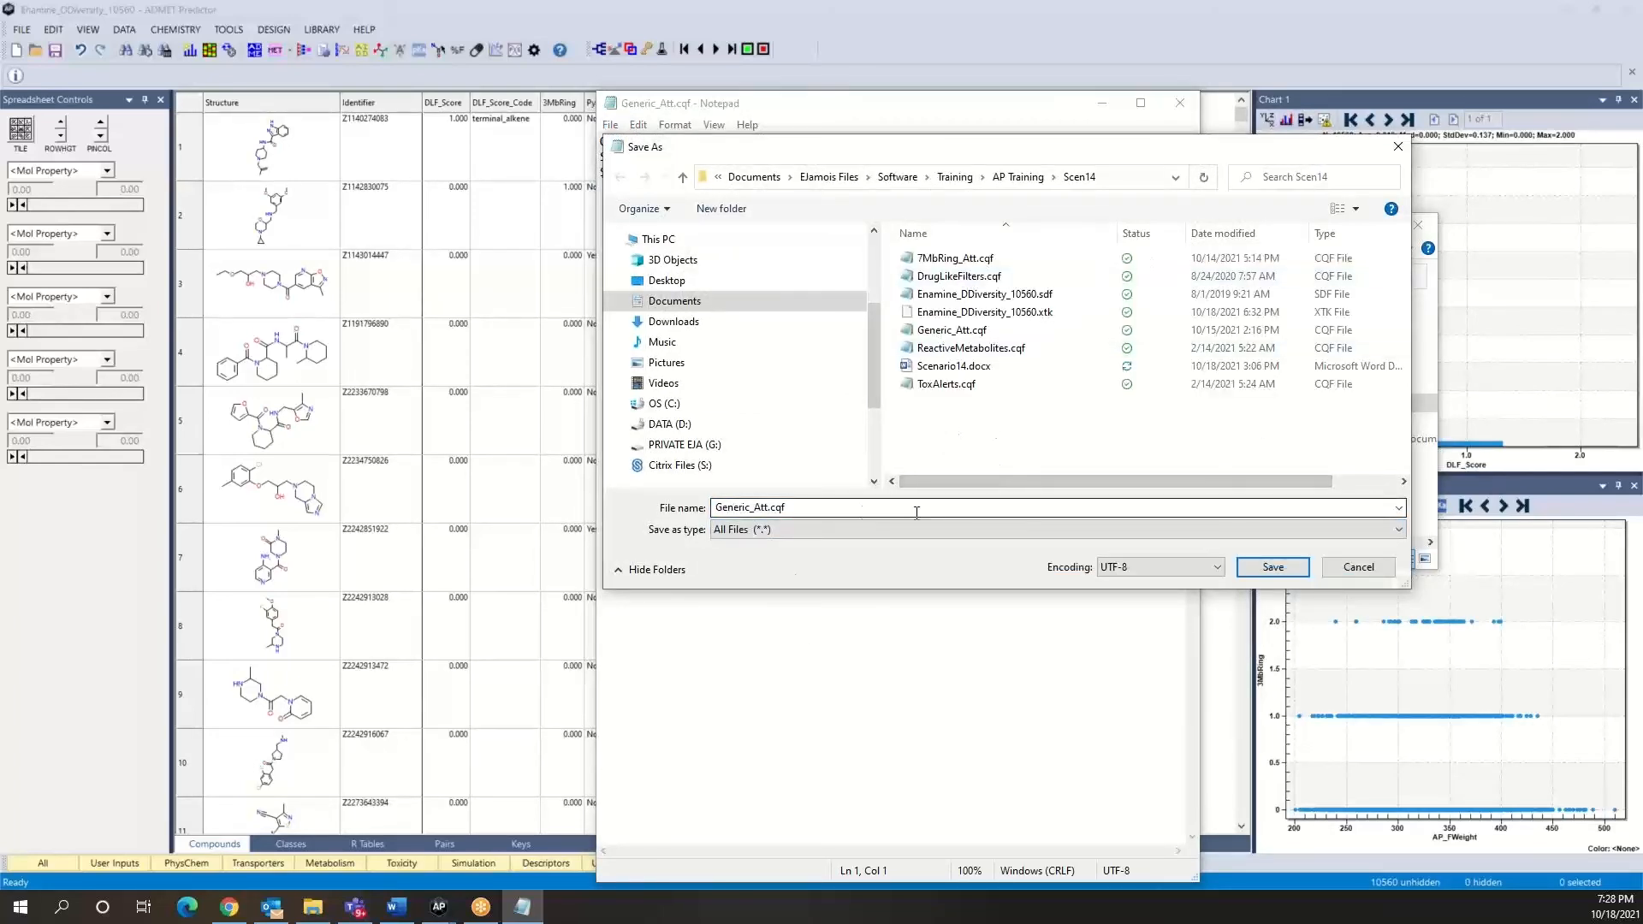
pyautogui.click(747, 506)
pyautogui.click(747, 506)
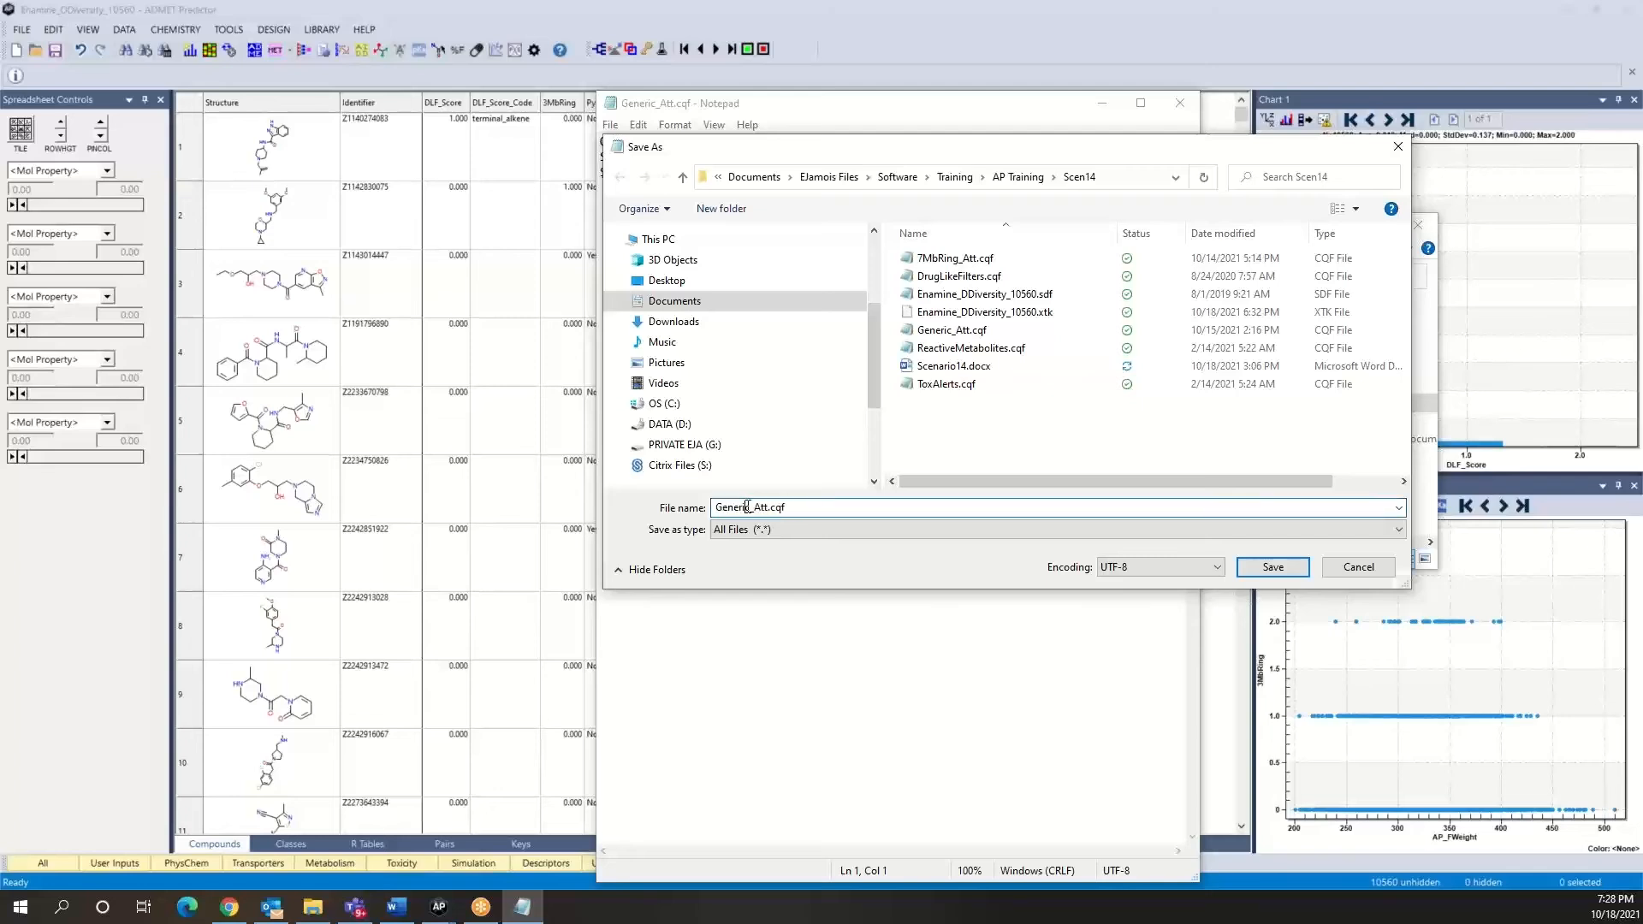
pyautogui.press('BackSpace')
pyautogui.press('BackSpace')
pyautogui.press('BackSpace')
pyautogui.press('BackSpace')
pyautogui.press('BackSpace')
pyautogui.press('BackSpace')
pyautogui.press('BackSpace')
pyautogui.write('MichaelA')
pyautogui.click(1275, 569)
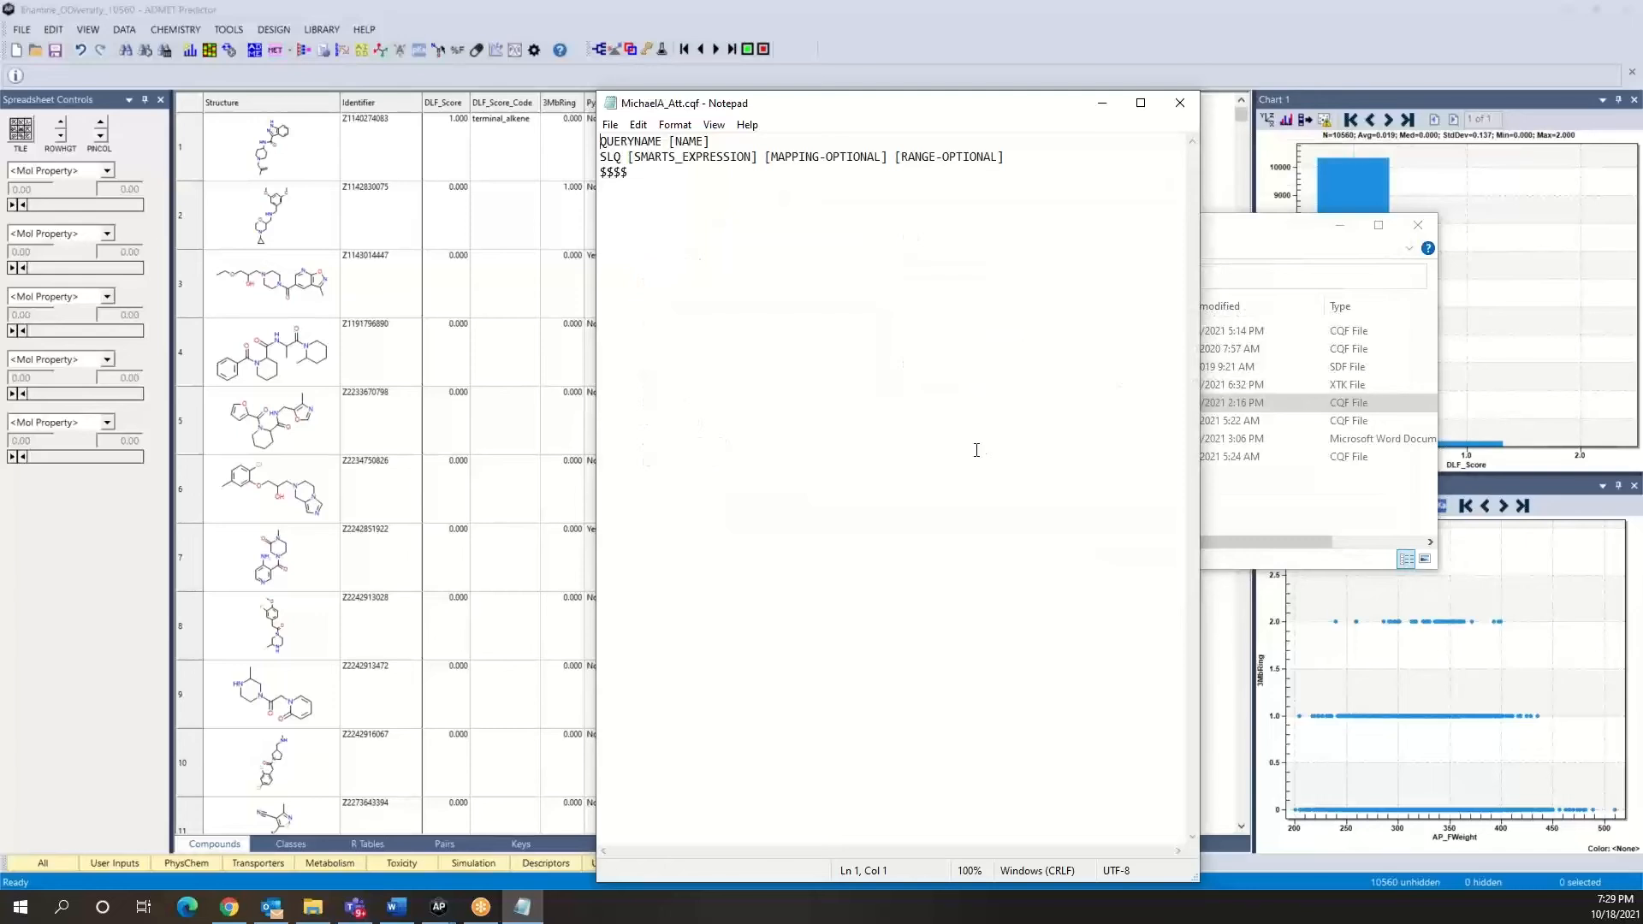
# Replace the [NAME] placeholder on the QUERYNAME line with MichaelA.
pyautogui.click(762, 144)
pyautogui.press('BackSpace')
pyautogui.press('BackSpace')
pyautogui.press('BackSpace')
pyautogui.press('BackSpace')
pyautogui.press('BackSpace')
pyautogui.press('BackSpace')
pyautogui.write('MichaelA')
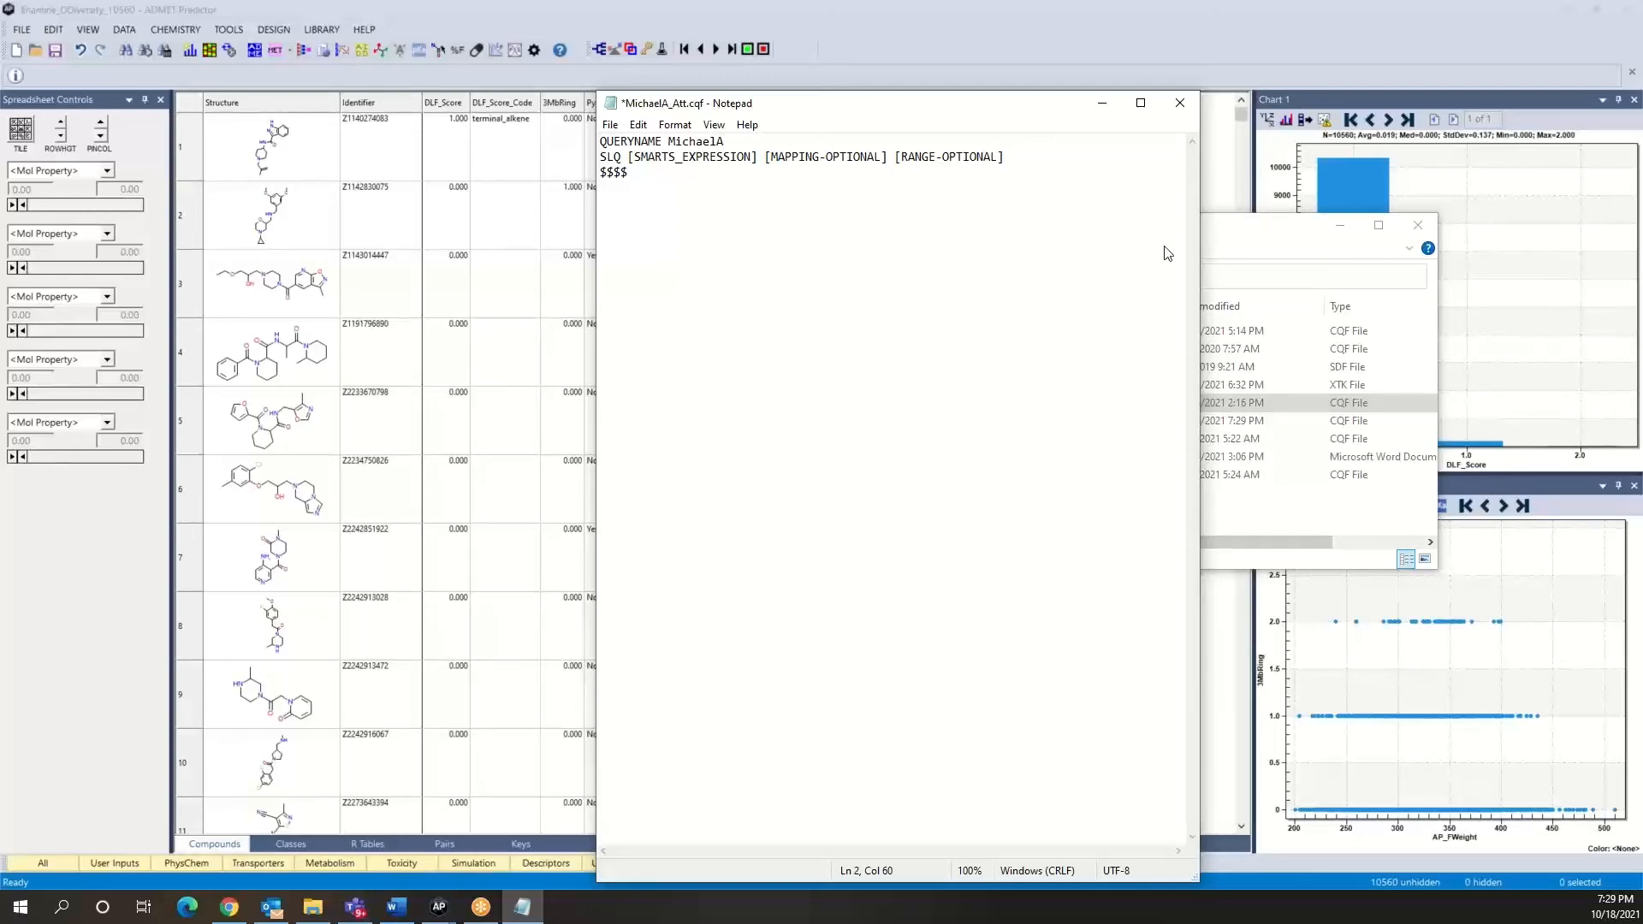
# Replace the optional mapping and range placeholders on the SLQ line with the single option U.
pyautogui.press('BackSpace')
pyautogui.press('BackSpace')
pyautogui.press('BackSpace')
pyautogui.press('BackSpace')
pyautogui.press('BackSpace')
pyautogui.press('BackSpace')
pyautogui.press('BackSpace')
pyautogui.press('BackSpace')
pyautogui.press('BackSpace')
pyautogui.press('BackSpace')
pyautogui.press('BackSpace')
pyautogui.press('BackSpace')
pyautogui.press('BackSpace')
pyautogui.press('BackSpace')
pyautogui.press('BackSpace')
pyautogui.press('BackSpace')
pyautogui.press('BackSpace')
pyautogui.press('BackSpace')
pyautogui.press('BackSpace')
pyautogui.press('BackSpace')
pyautogui.press('BackSpace')
pyautogui.press('BackSpace')
pyautogui.press('BackSpace')
pyautogui.press('BackSpace')
pyautogui.press('BackSpace')
pyautogui.press('BackSpace')
pyautogui.press('BackSpace')
pyautogui.press('BackSpace')
pyautogui.press('BackSpace')
pyautogui.press('BackSpace')
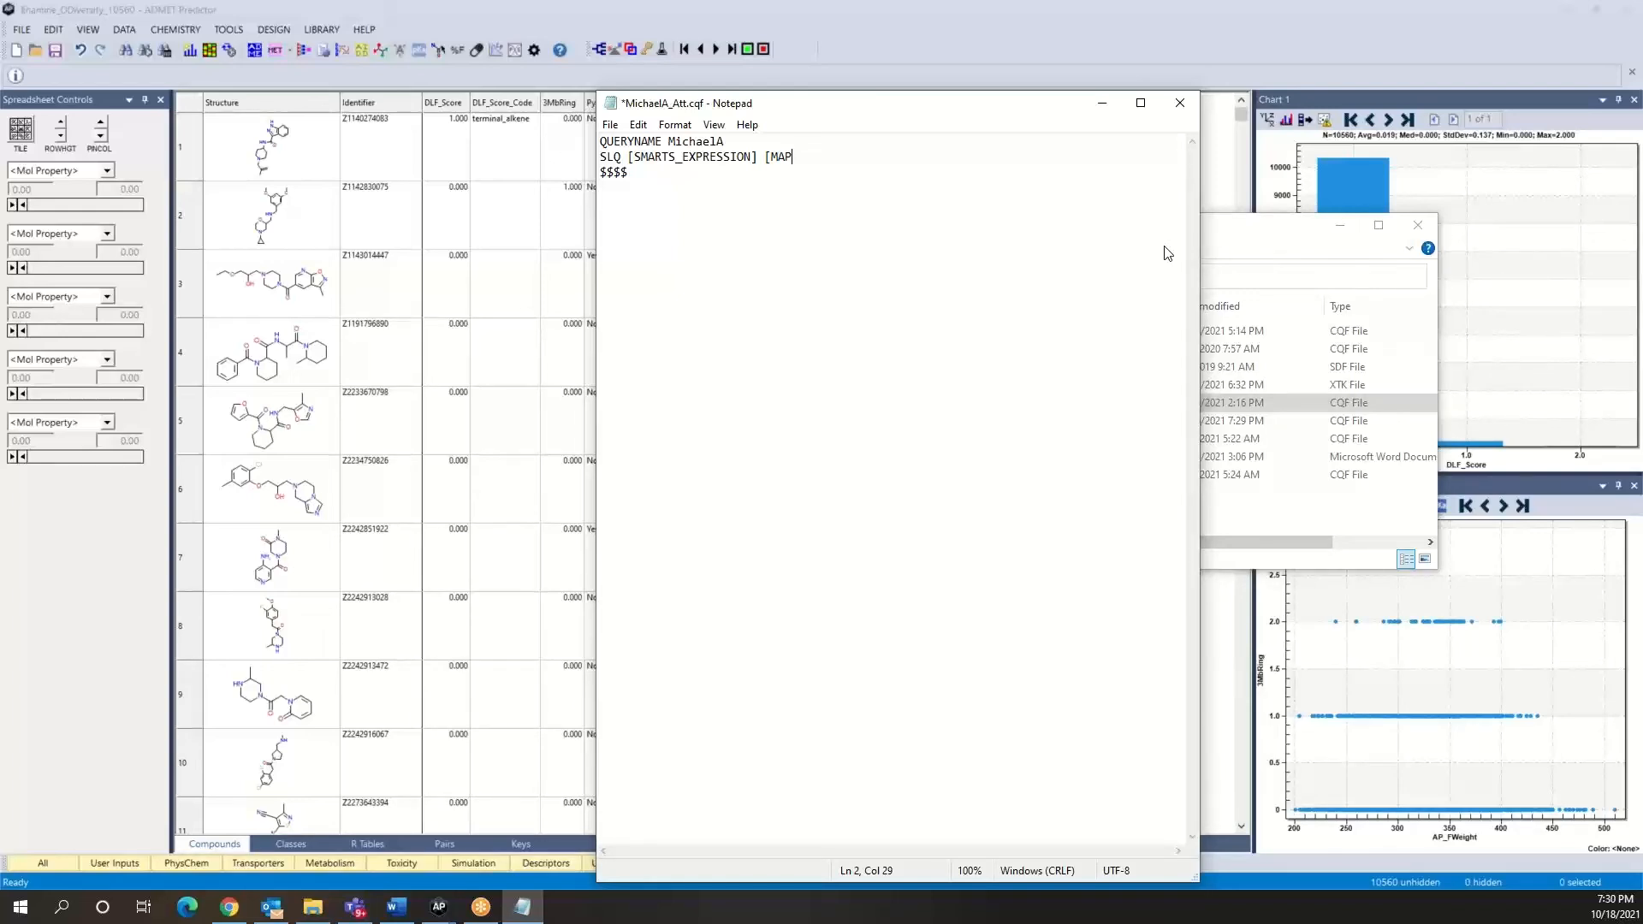
pyautogui.press('BackSpace')
pyautogui.press('BackSpace')
pyautogui.press('BackSpace')
pyautogui.press('BackSpace')
pyautogui.write('U')
pyautogui.press('Left')
pyautogui.press('Left')
# Launch MedChem Designer from ADMET Predictor and sketch methyl vinyl ketone, a four-carbon chain with a terminal C=C bond beside a C=O group.
pyautogui.click(439, 52)
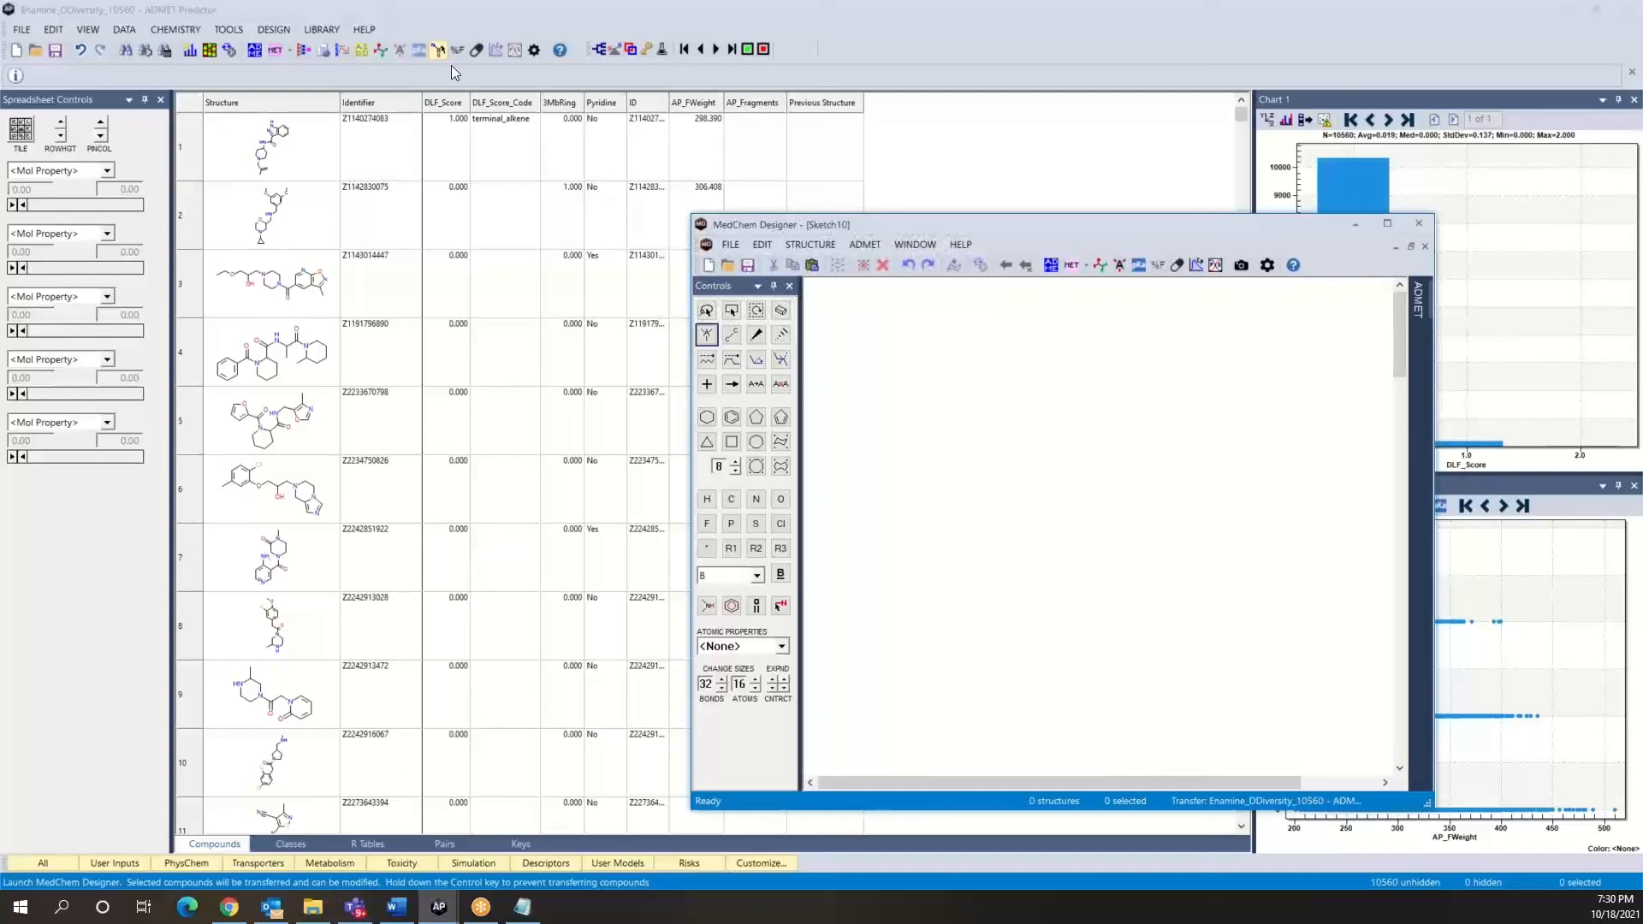
pyautogui.click(731, 337)
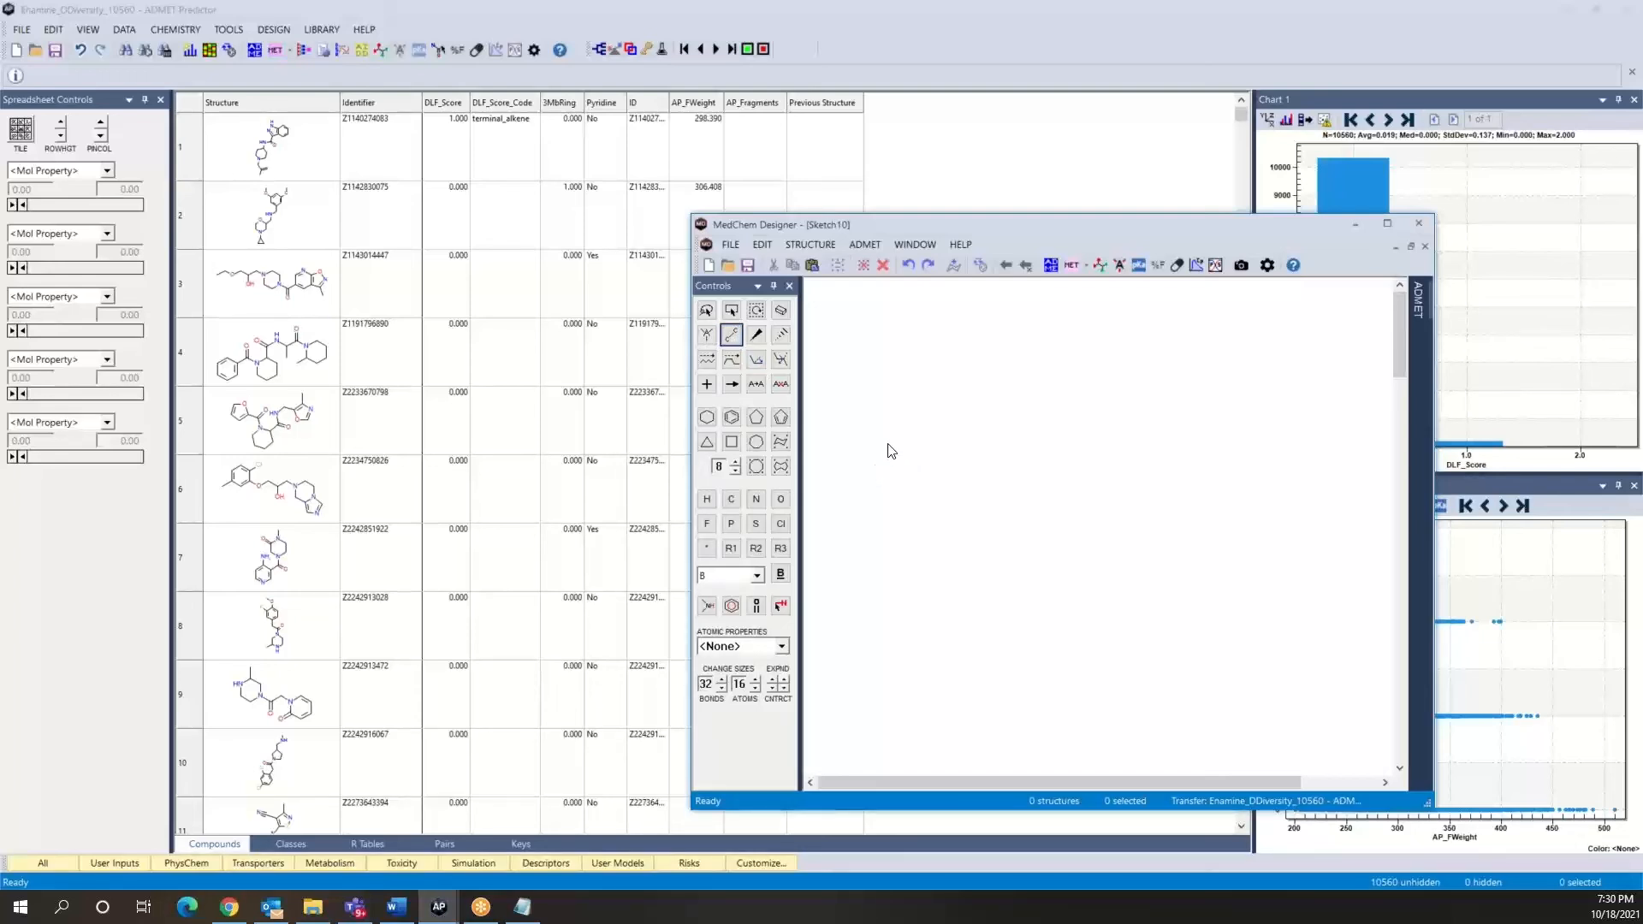
pyautogui.click(887, 444)
pyautogui.click(925, 445)
pyautogui.click(907, 432)
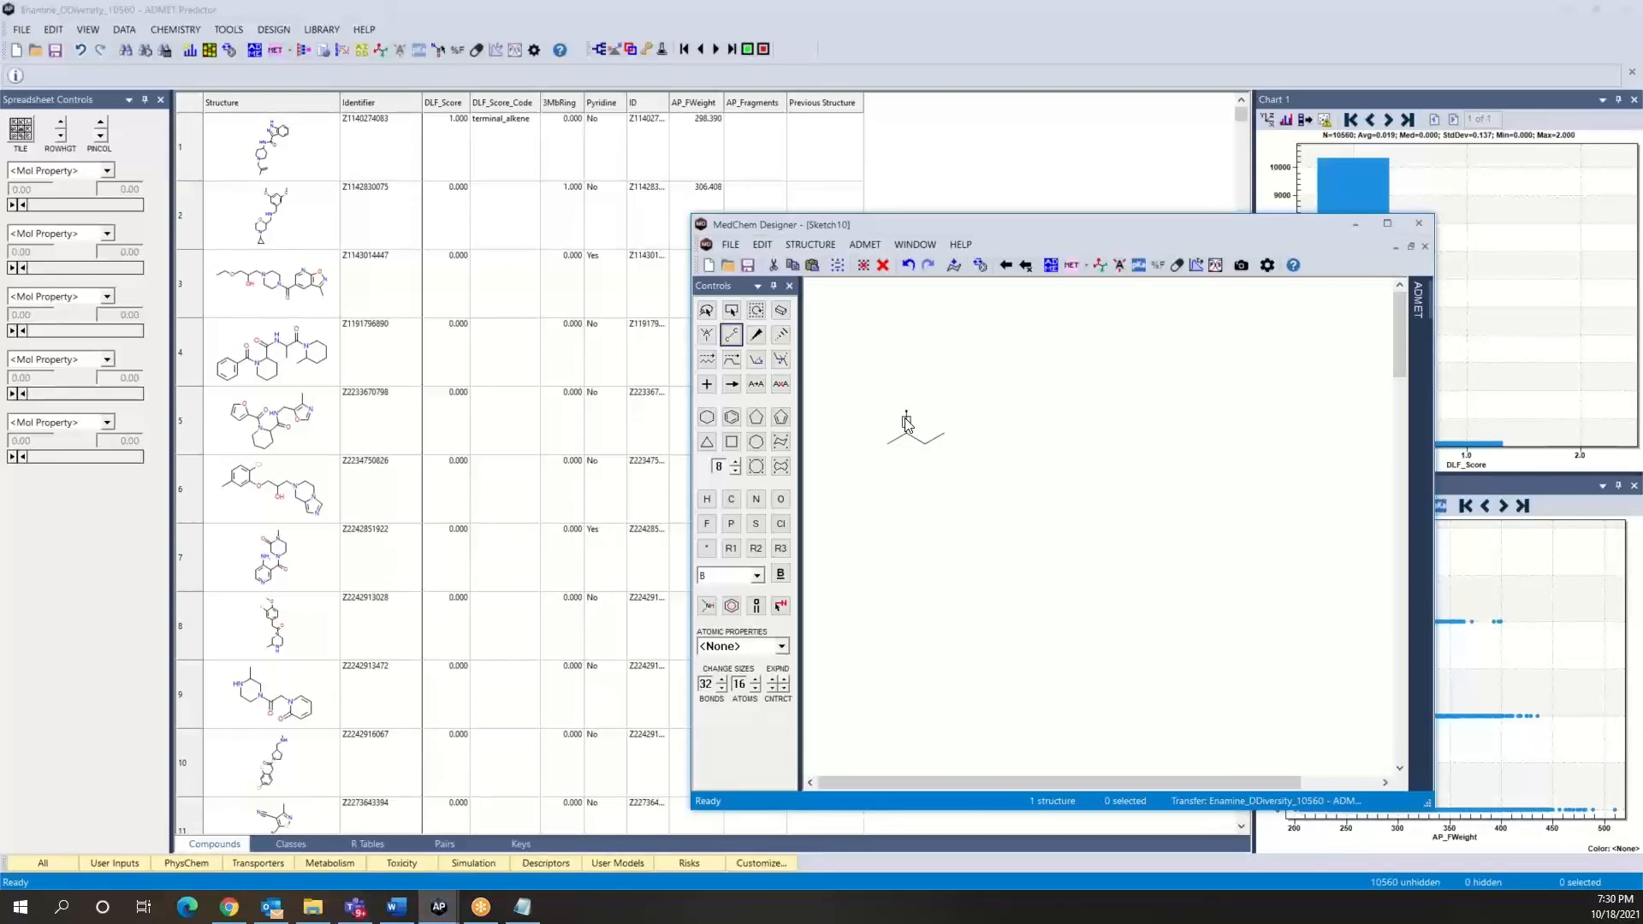
pyautogui.click(907, 424)
pyautogui.click(779, 499)
pyautogui.click(906, 412)
# Select the whole sketched enone structure and copy it as SMARTS.
pyautogui.hotkey('ctrl', 'a')
pyautogui.click(773, 247)
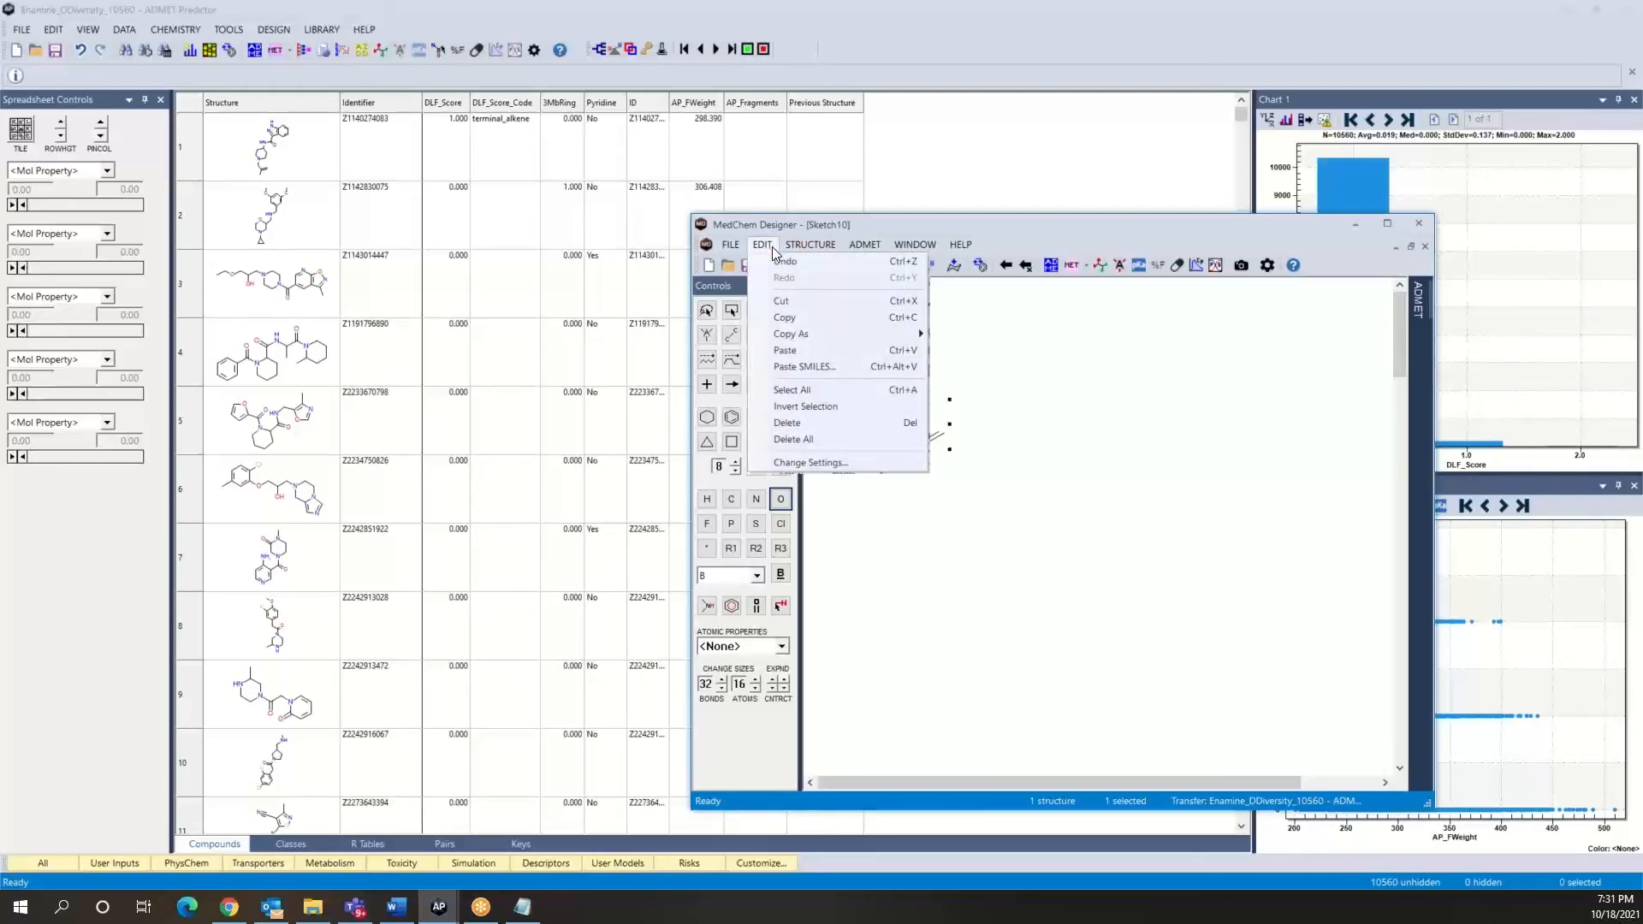
pyautogui.moveTo(815, 335)
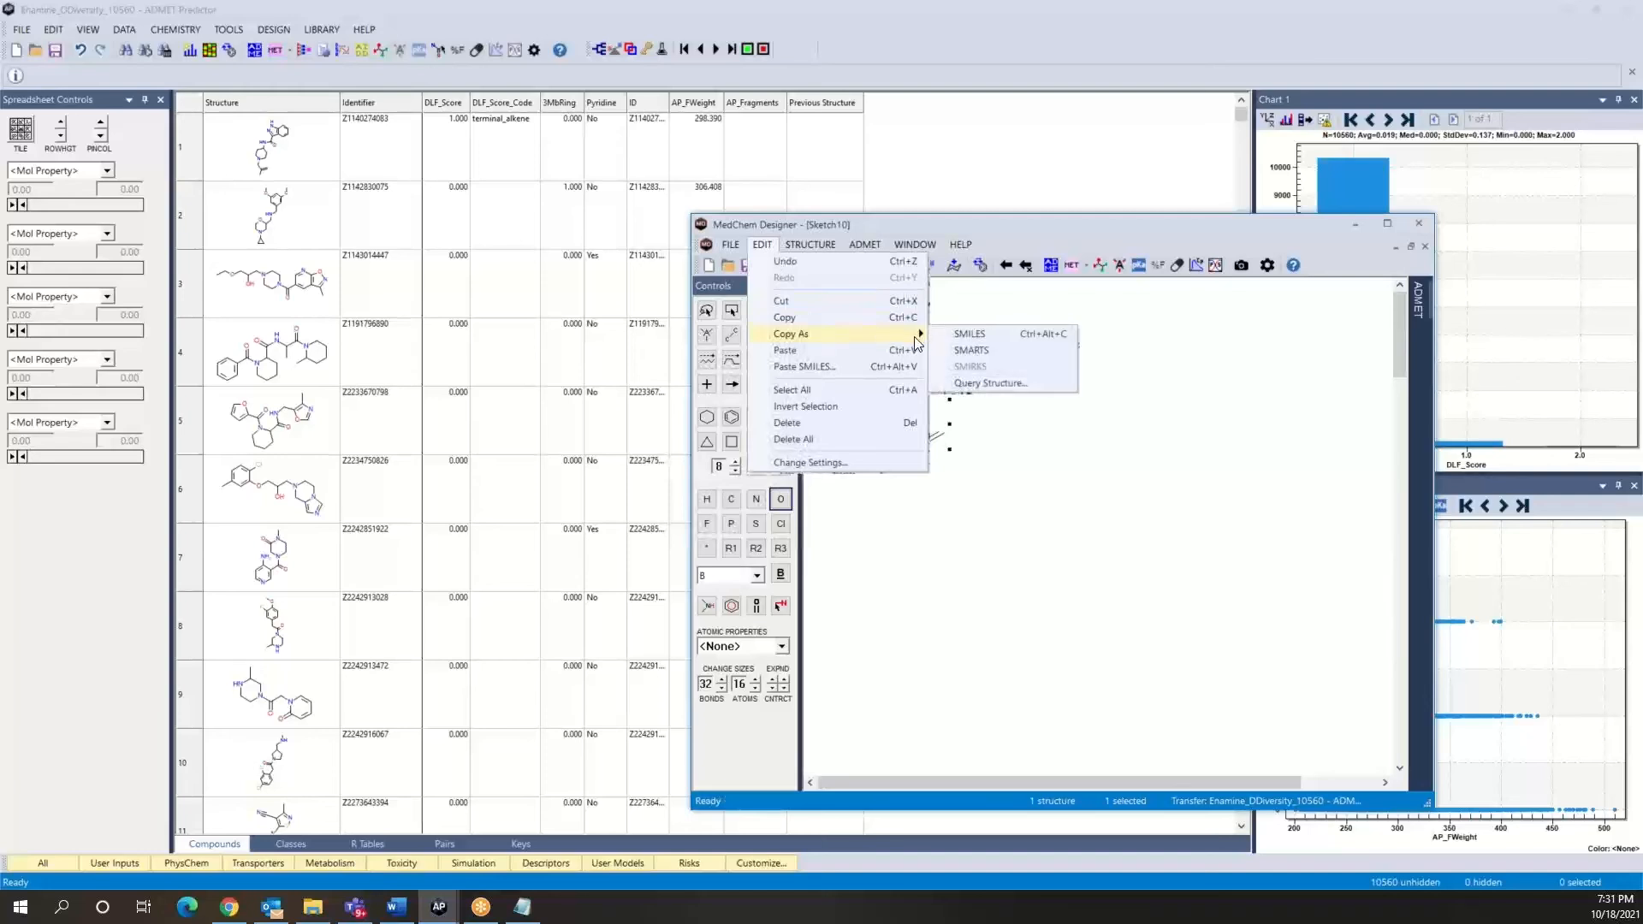
pyautogui.click(989, 351)
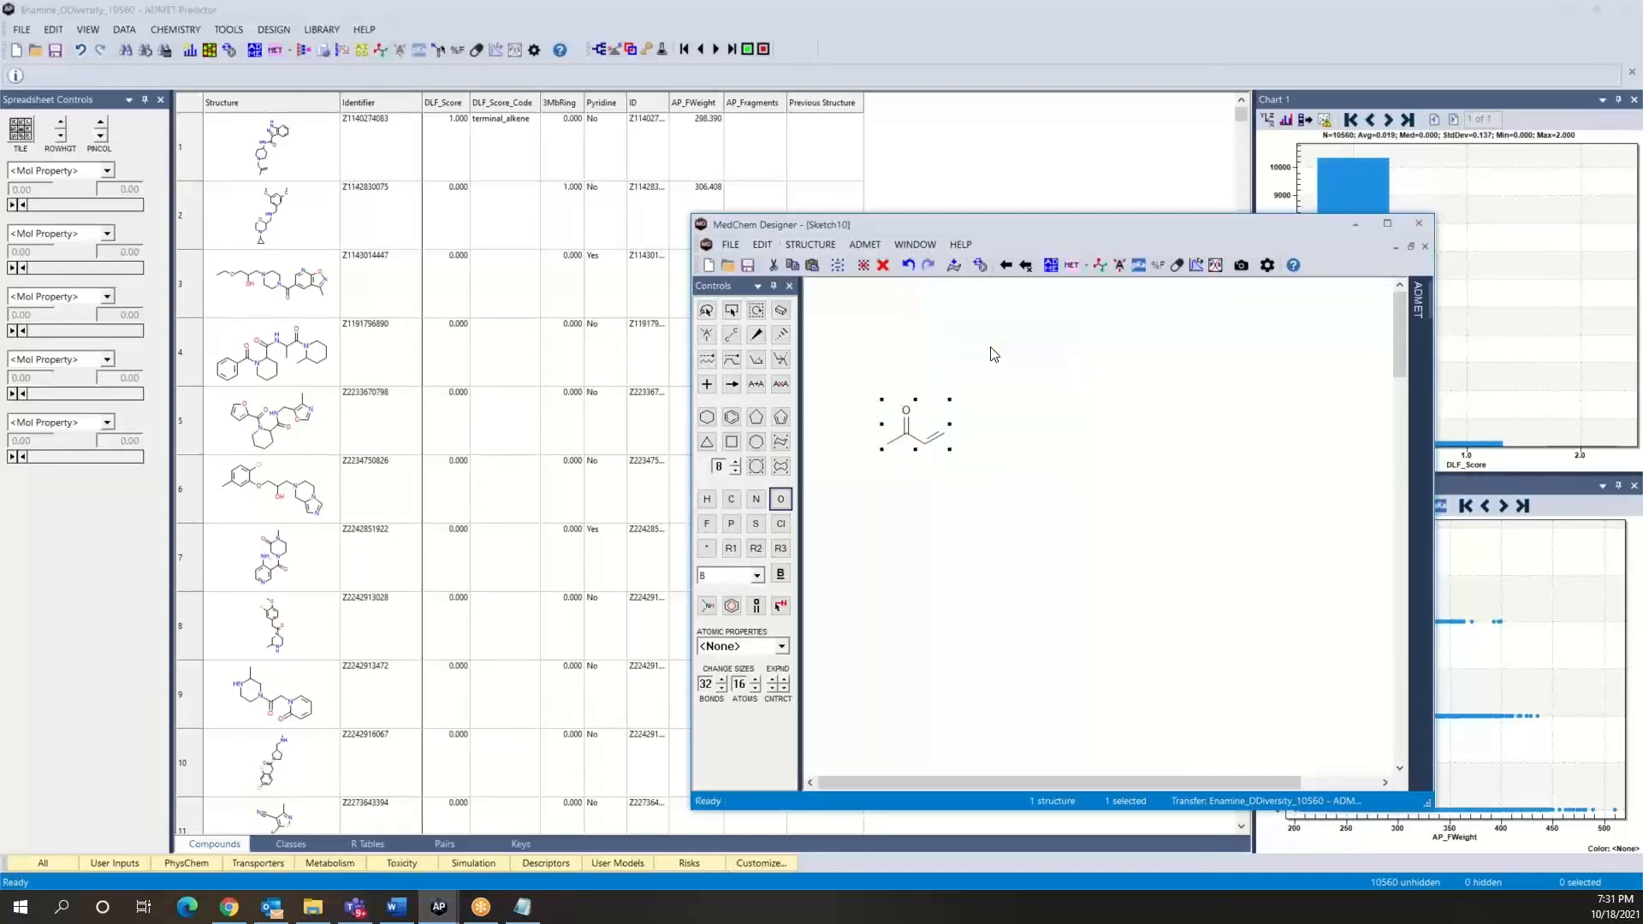
# Switch back to Notepad and replace the [SMARTS_EXPRESSION] placeholder with the copied SMARTS [#6]-[#6](-[#6]=[#6])=[#8].
pyautogui.click(524, 907)
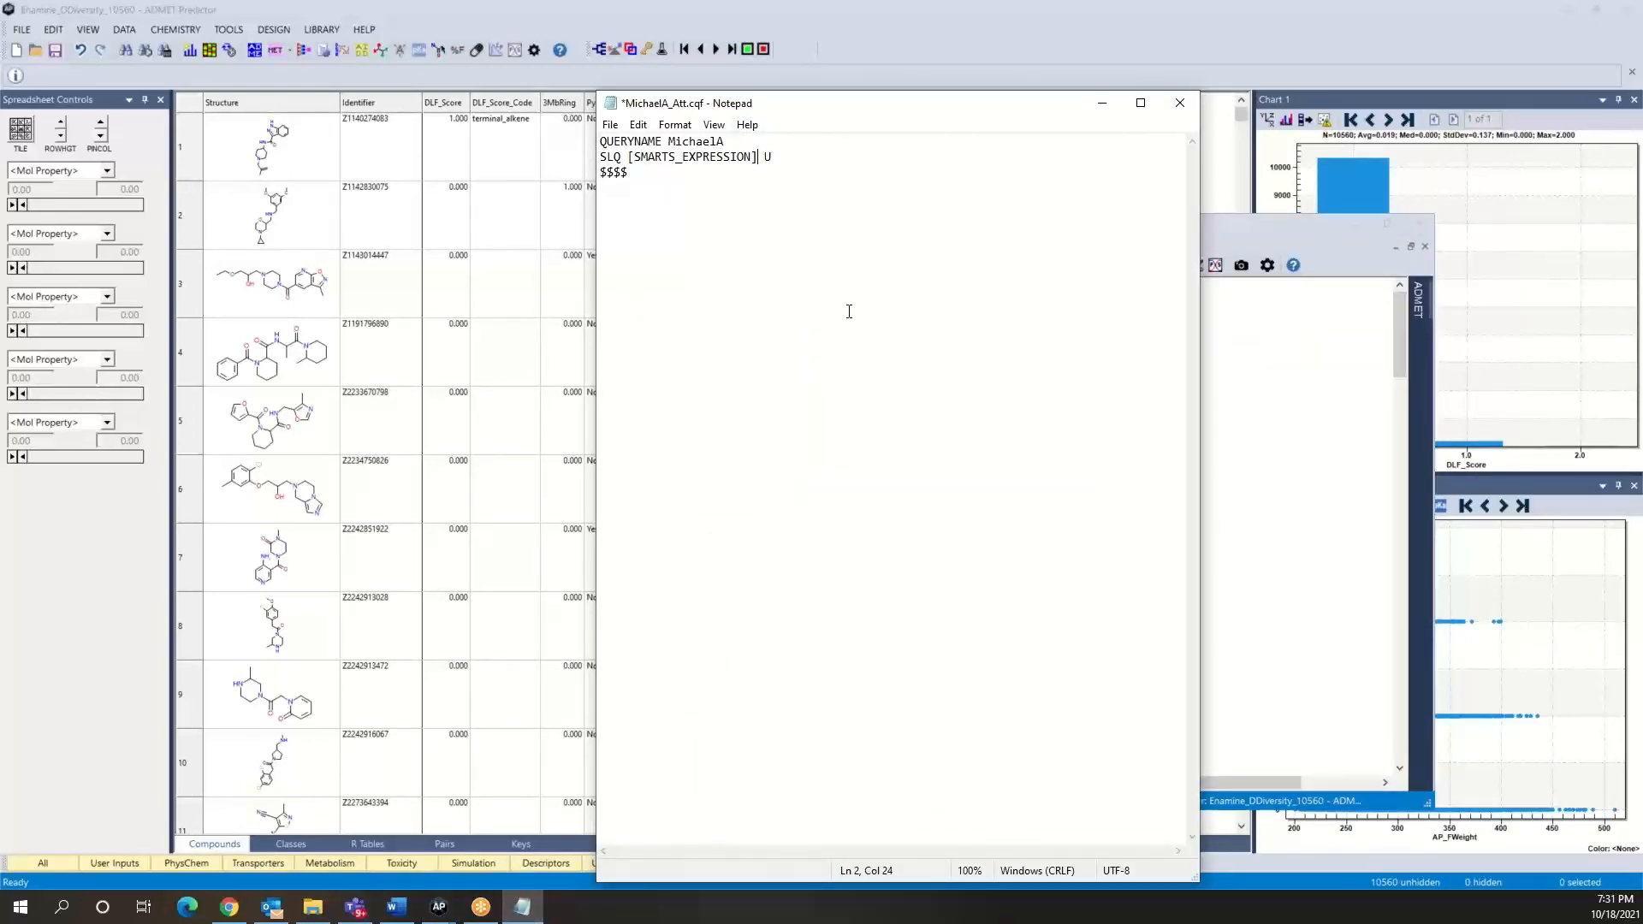
pyautogui.press('BackSpace')
pyautogui.press('BackSpace')
pyautogui.press('BackSpace')
pyautogui.press('BackSpace')
pyautogui.press('BackSpace')
pyautogui.press('BackSpace')
pyautogui.press('BackSpace')
pyautogui.press('BackSpace')
pyautogui.press('BackSpace')
pyautogui.press('BackSpace')
pyautogui.press('BackSpace')
pyautogui.press('BackSpace')
pyautogui.press('BackSpace')
pyautogui.press('BackSpace')
pyautogui.press('BackSpace')
pyautogui.press('BackSpace')
pyautogui.press('BackSpace')
pyautogui.press('BackSpace')
pyautogui.press('BackSpace')
pyautogui.hotkey('ctrl', 'v')
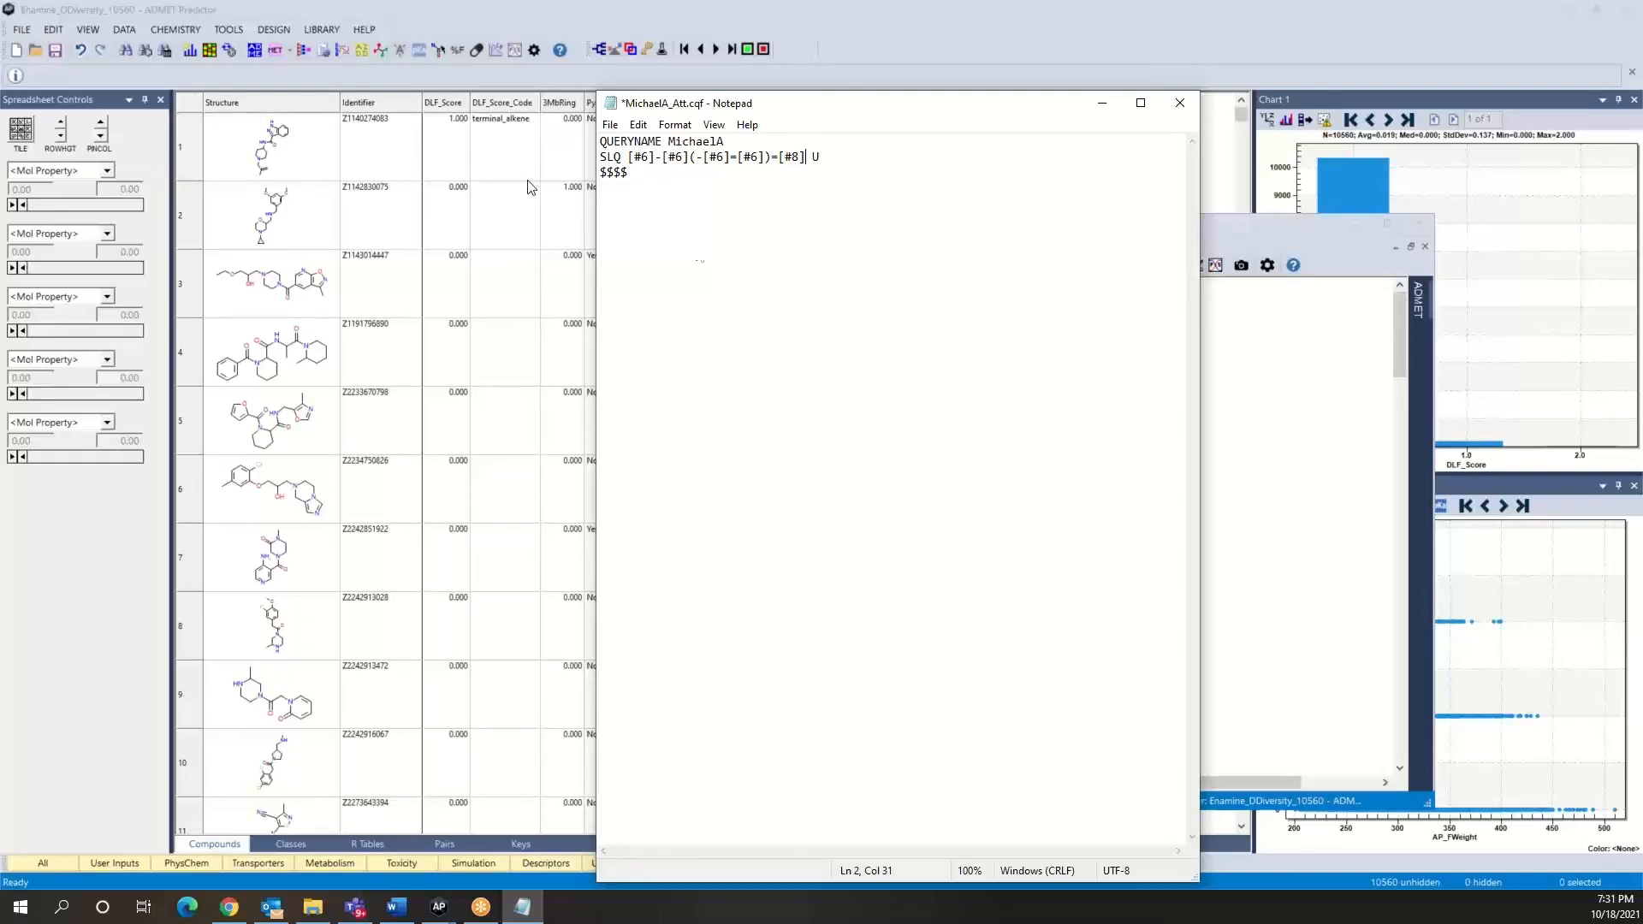
# Save MichaelA_Att.cqf, close Notepad and return to the compound spreadsheet in ADMET Predictor.
pyautogui.click(609, 127)
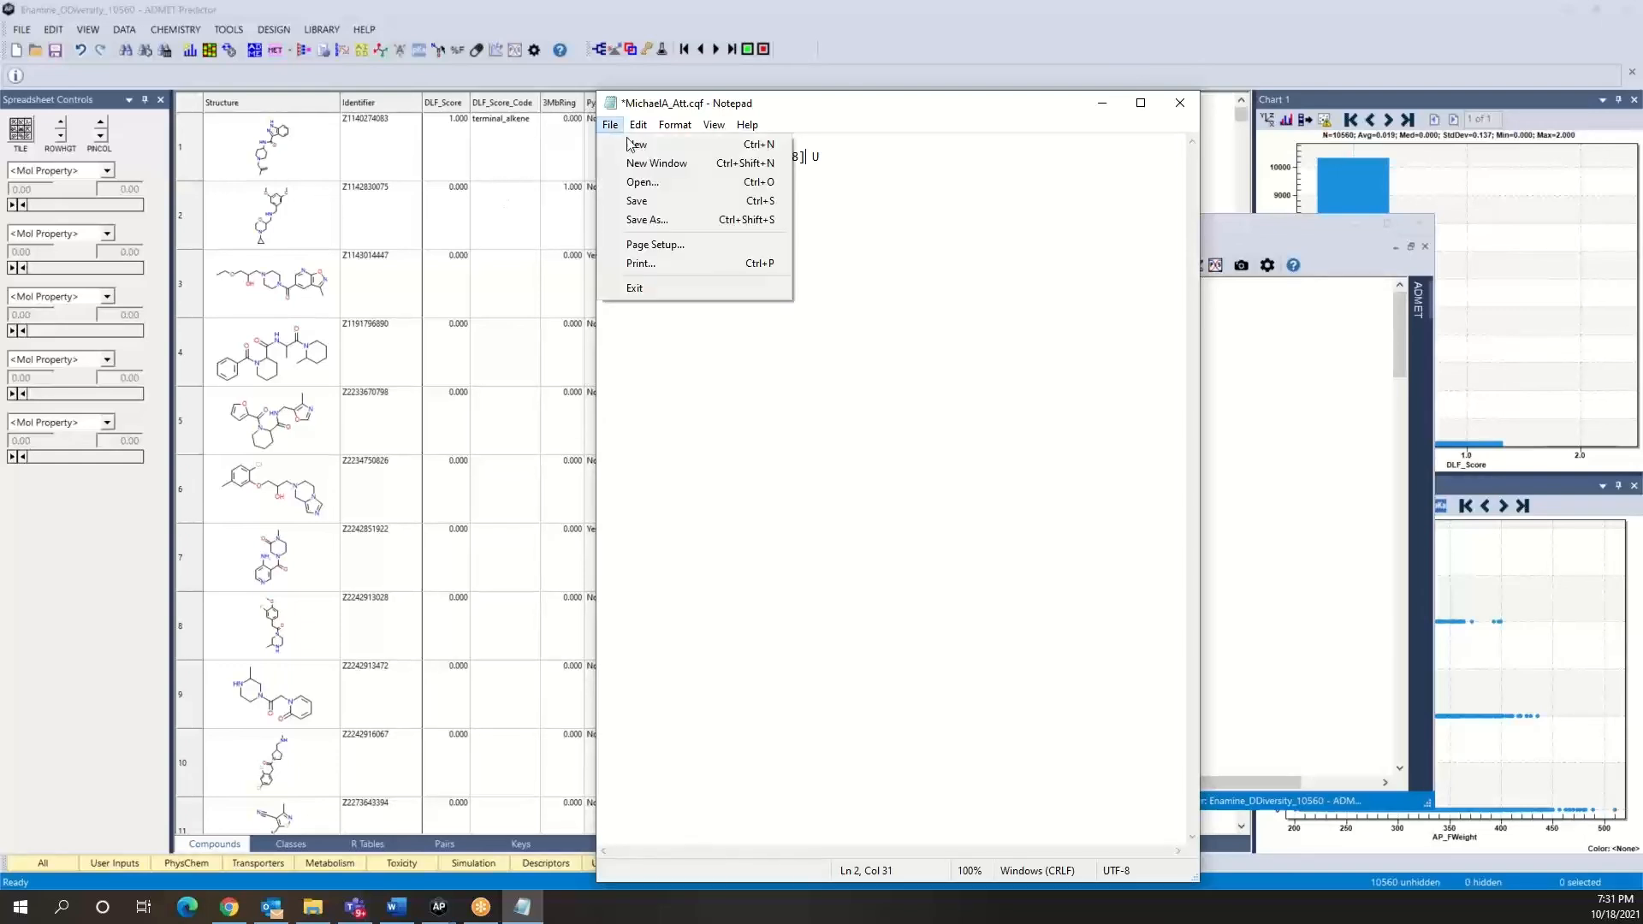
pyautogui.click(644, 205)
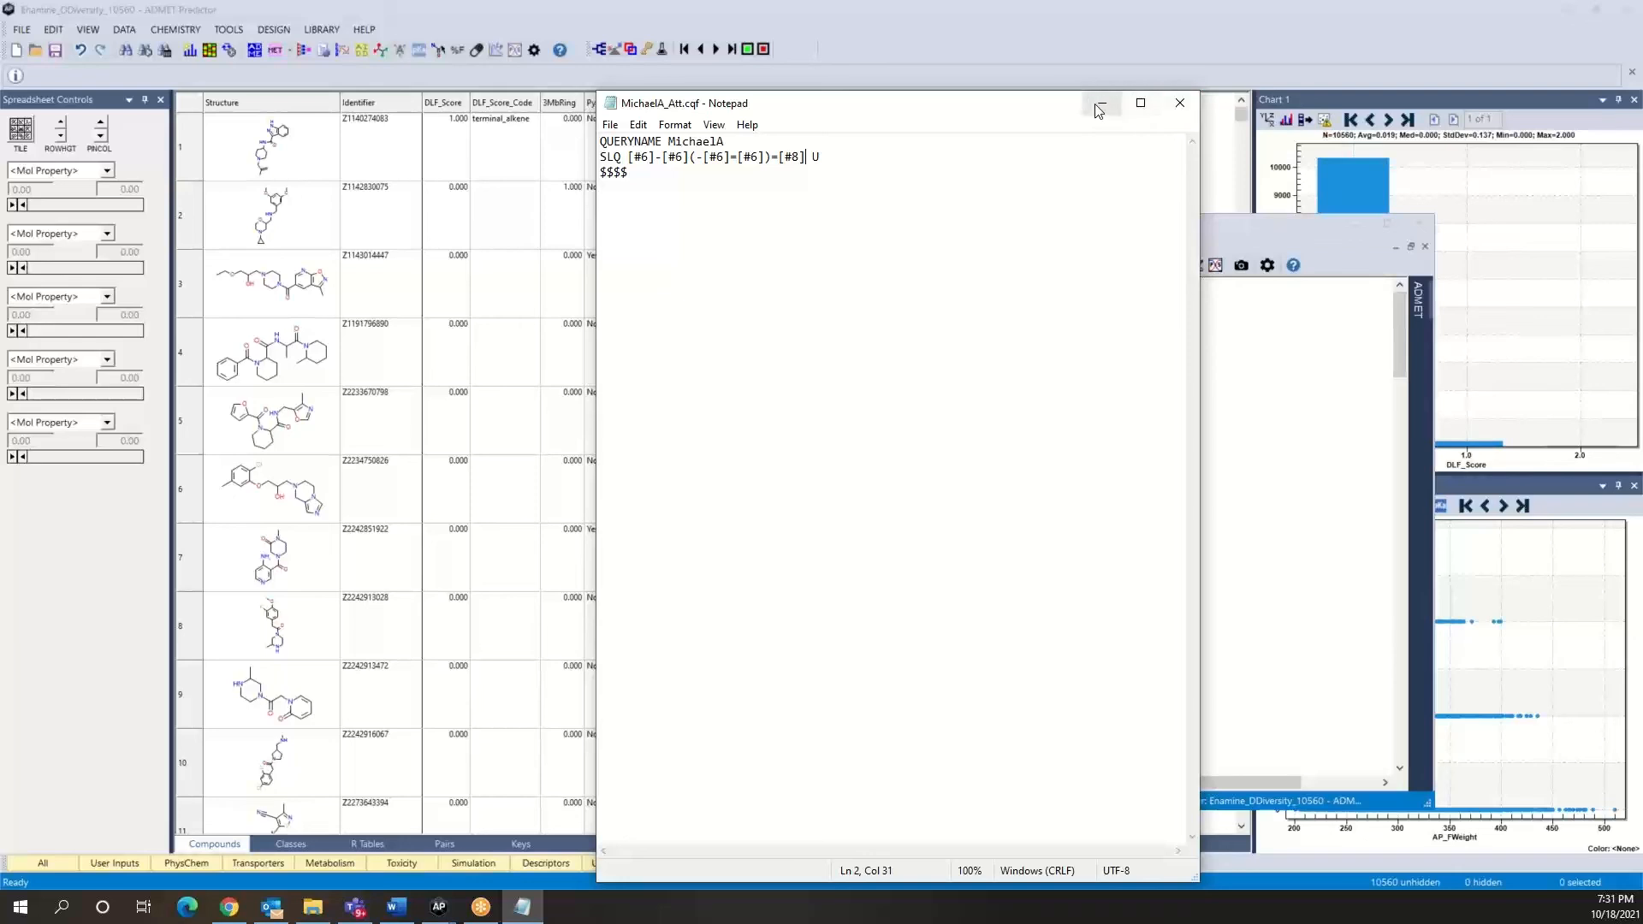
pyautogui.click(1173, 110)
pyautogui.click(1031, 144)
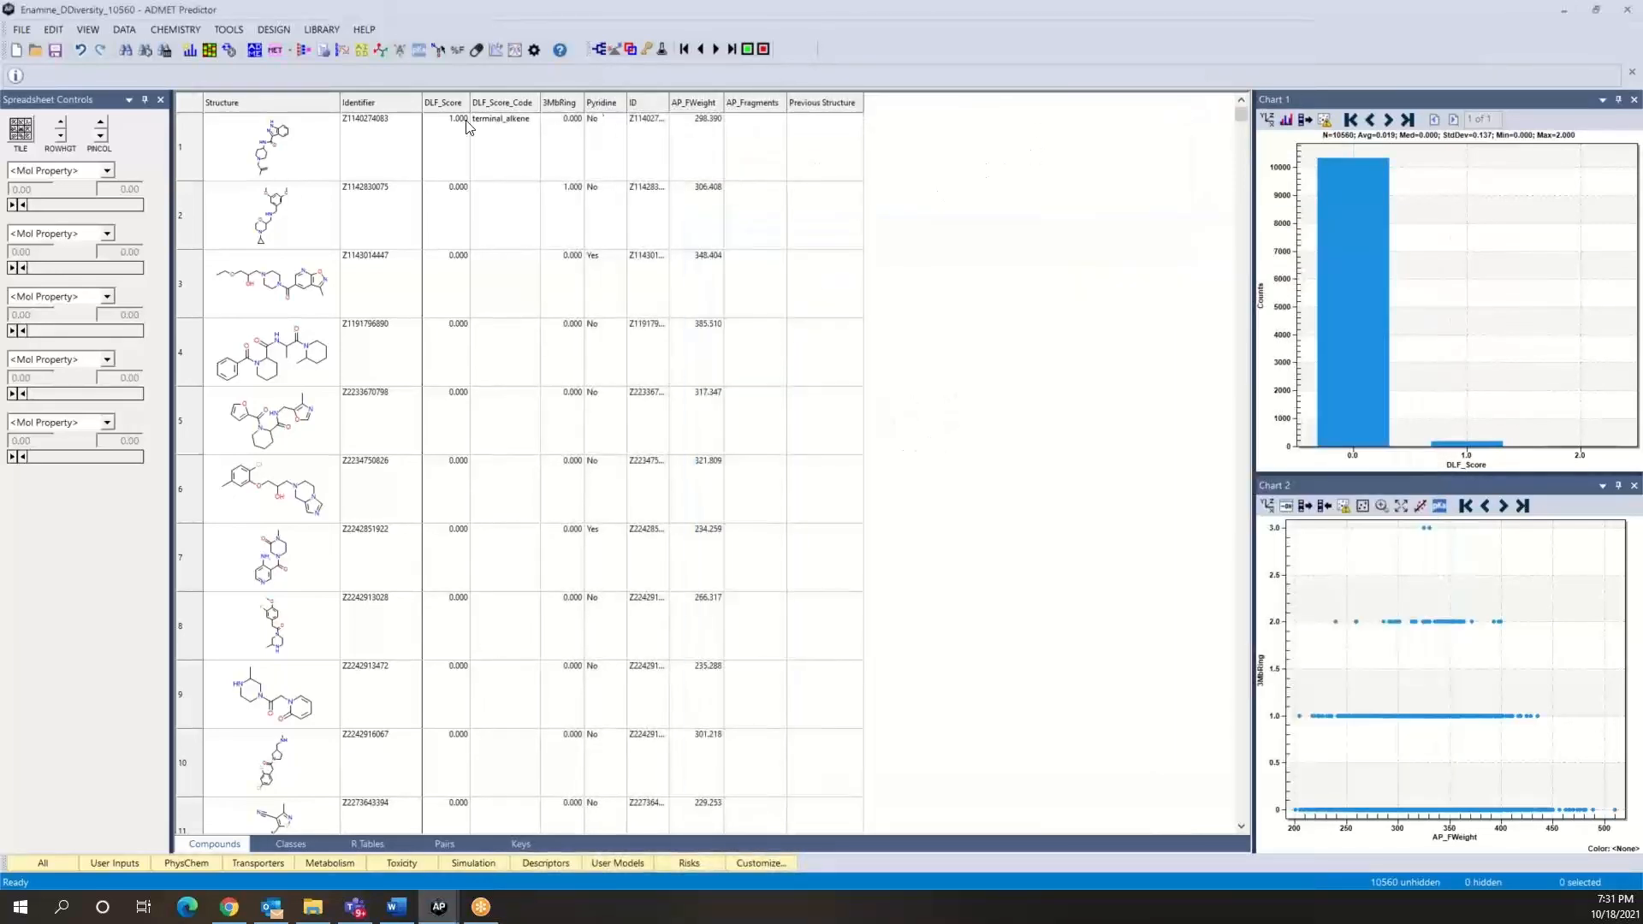
# Add a query-based compound attribute named MichaelA, clearing the previous query and loading MichaelA_Att.cqf in its place.
pyautogui.click(118, 35)
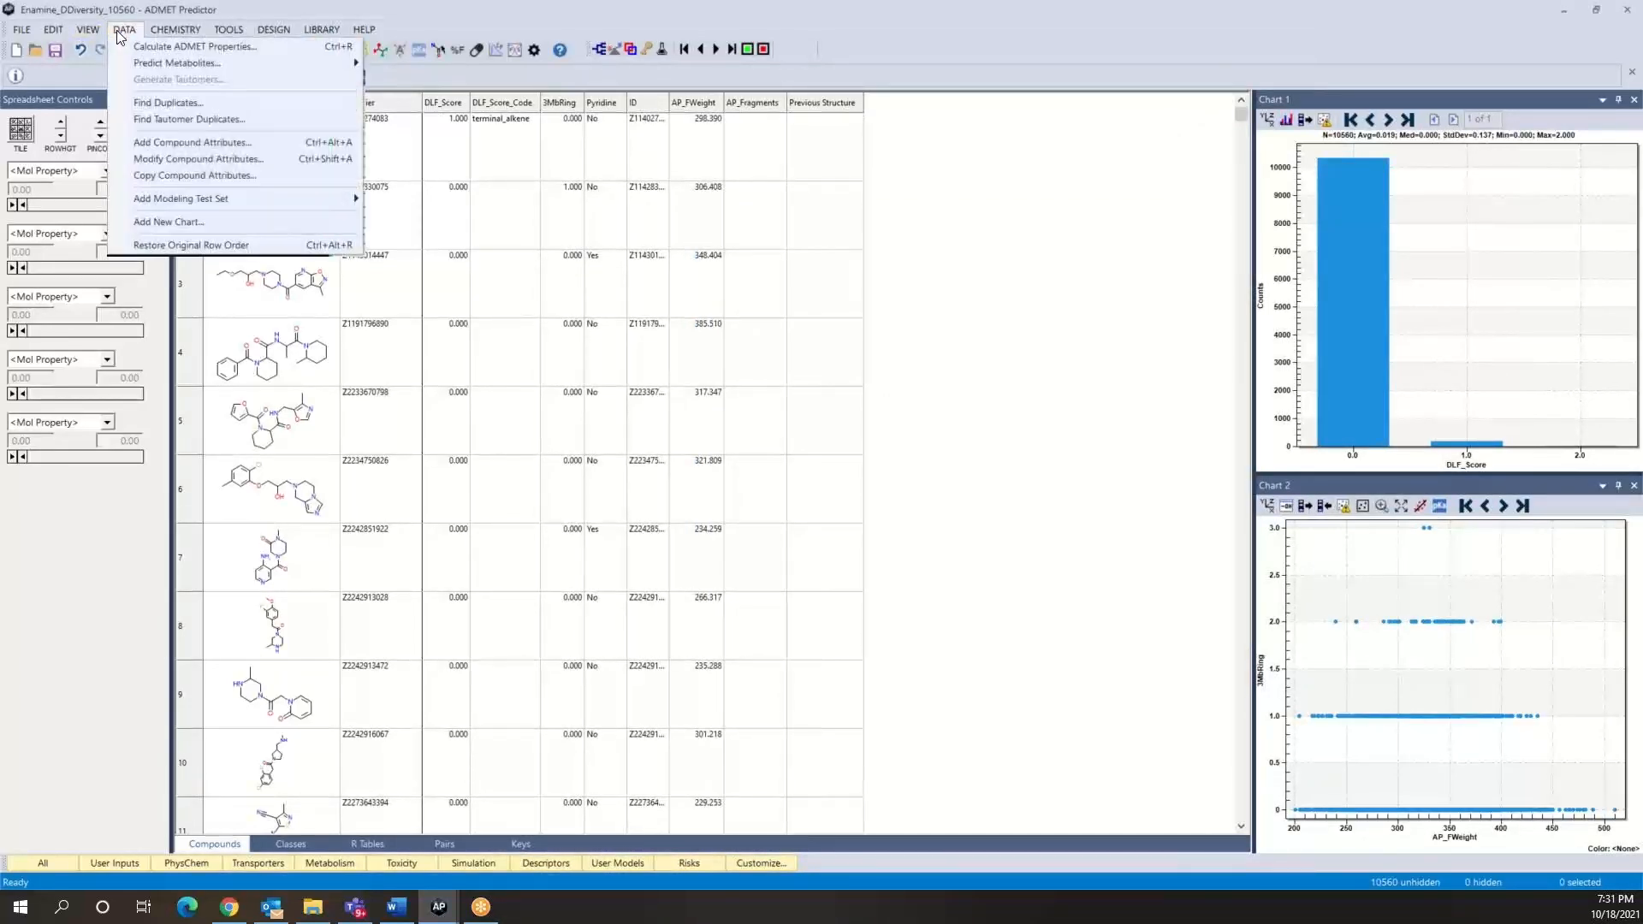
pyautogui.click(156, 143)
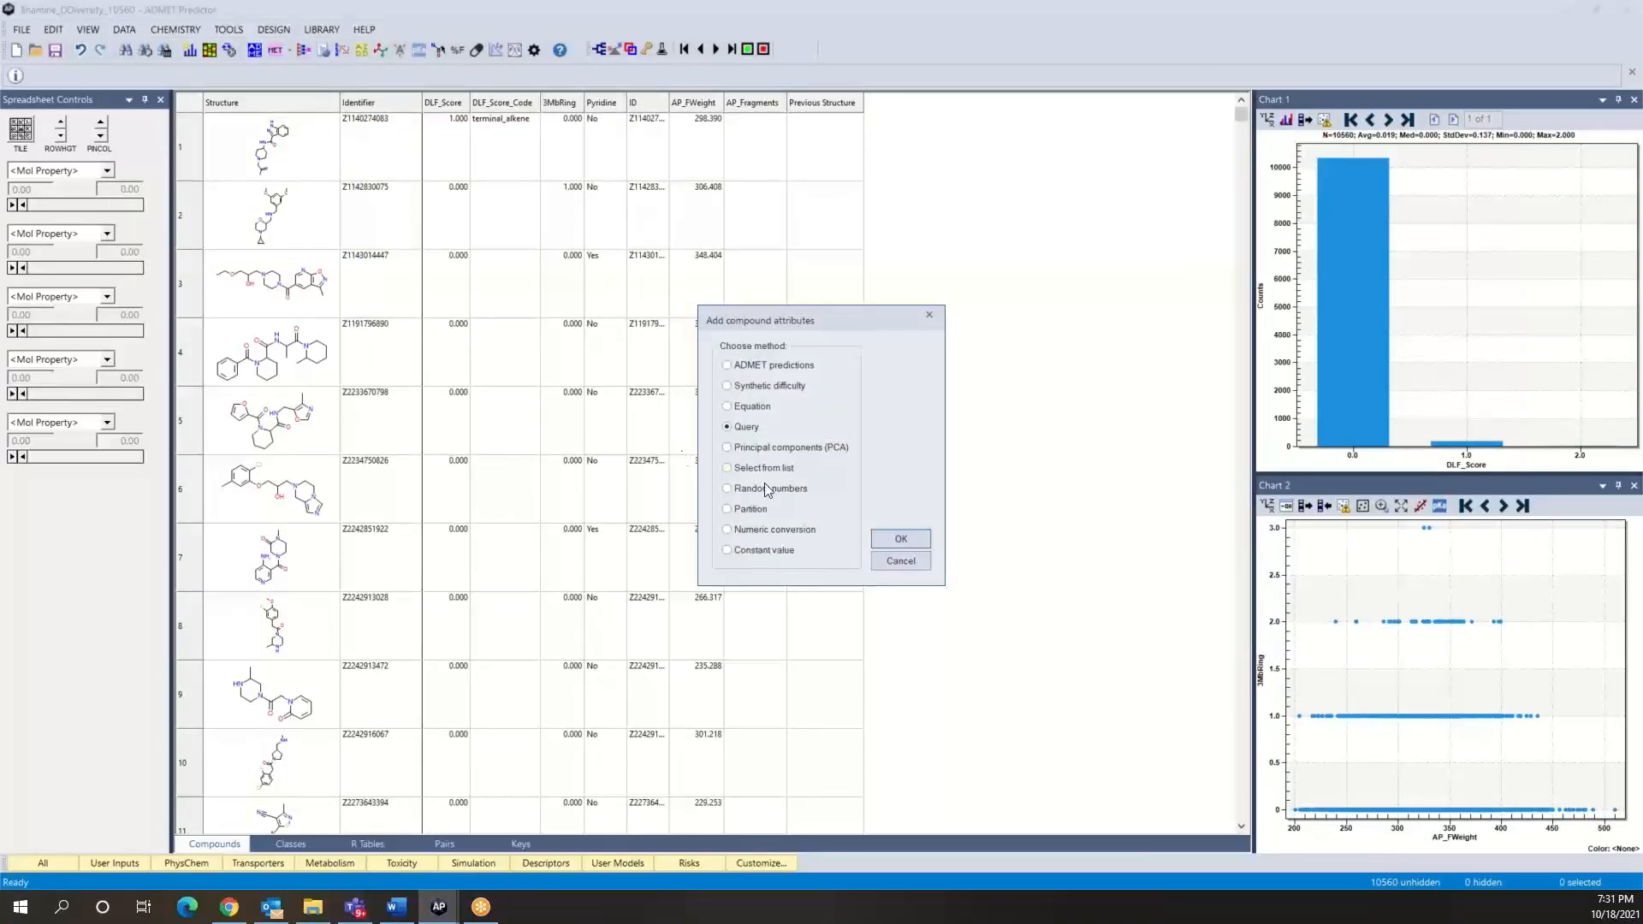
pyautogui.click(729, 427)
pyautogui.click(901, 539)
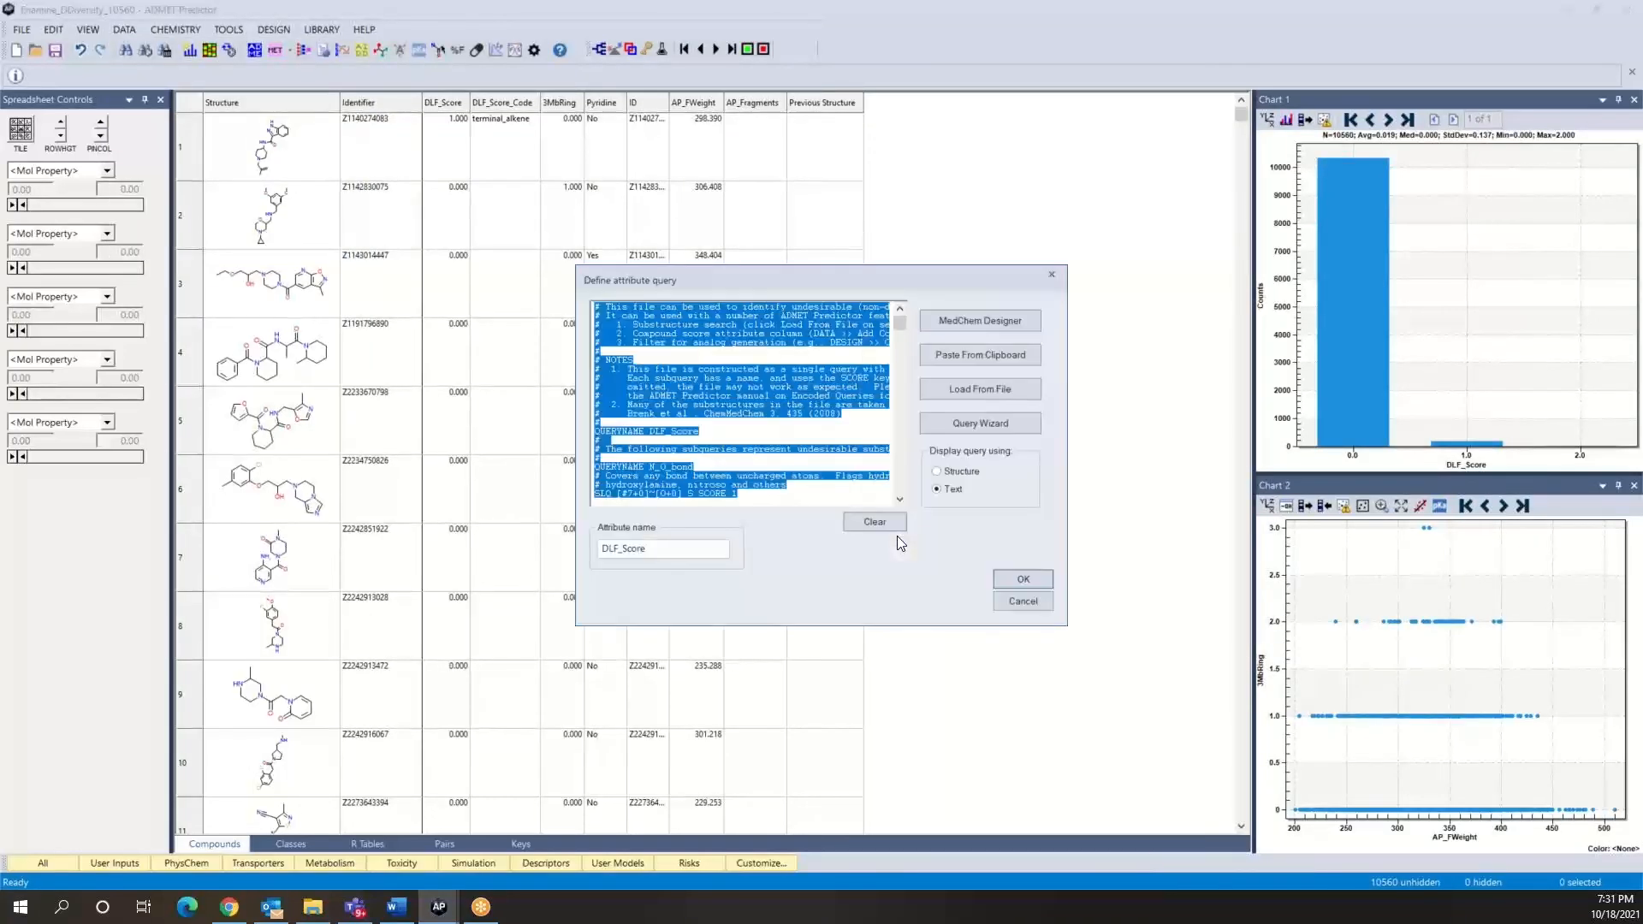
pyautogui.click(869, 519)
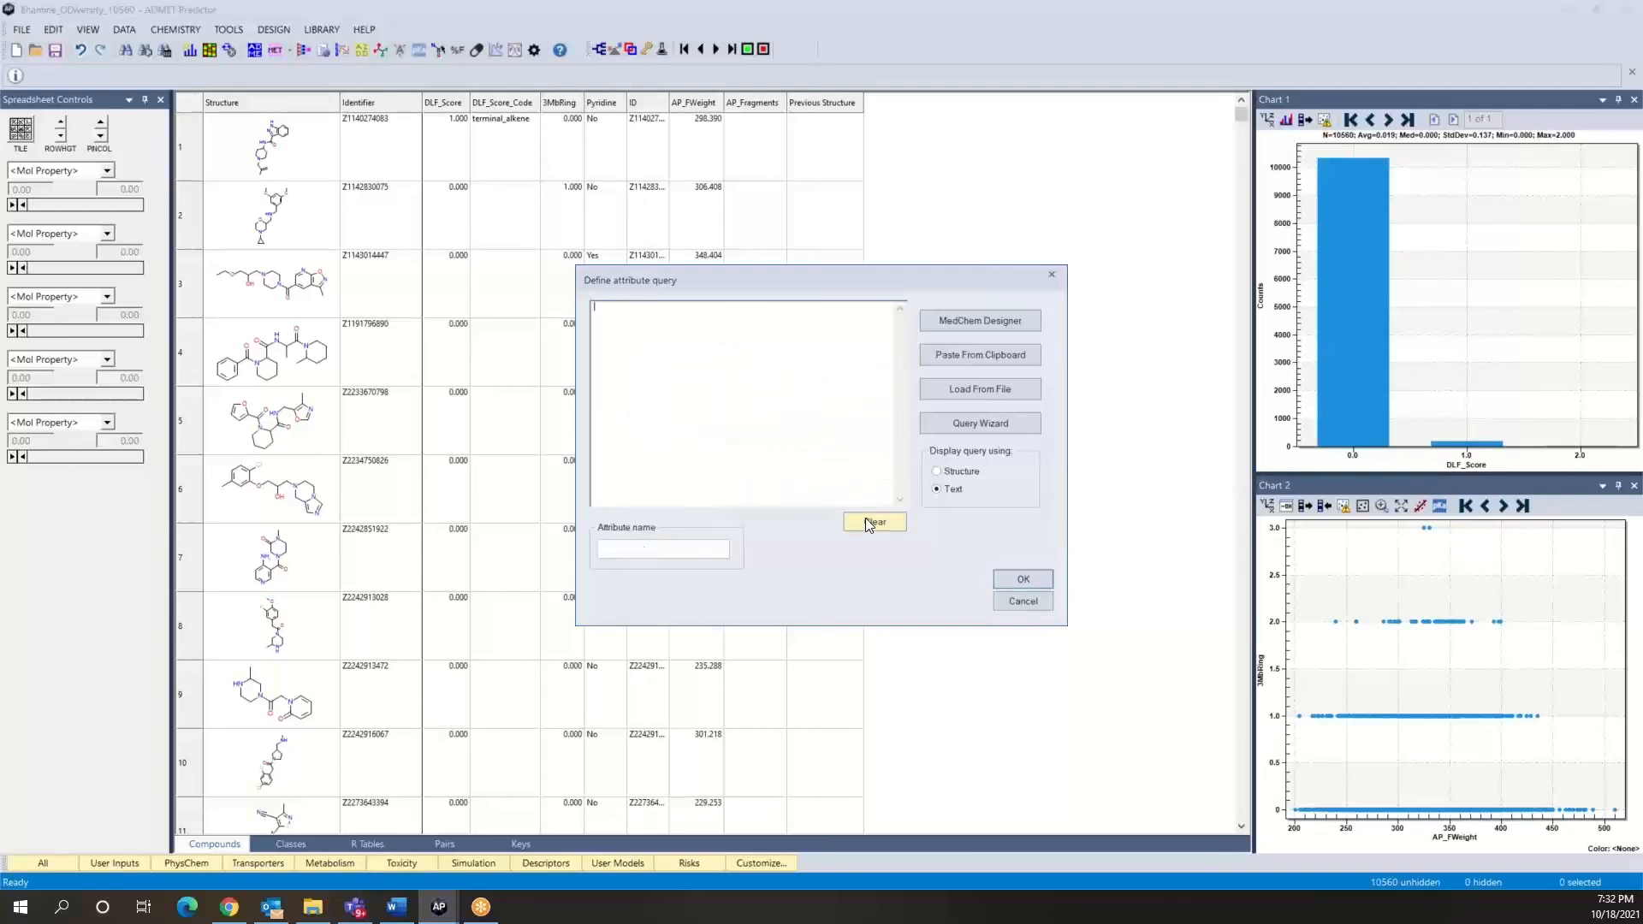
pyautogui.click(972, 392)
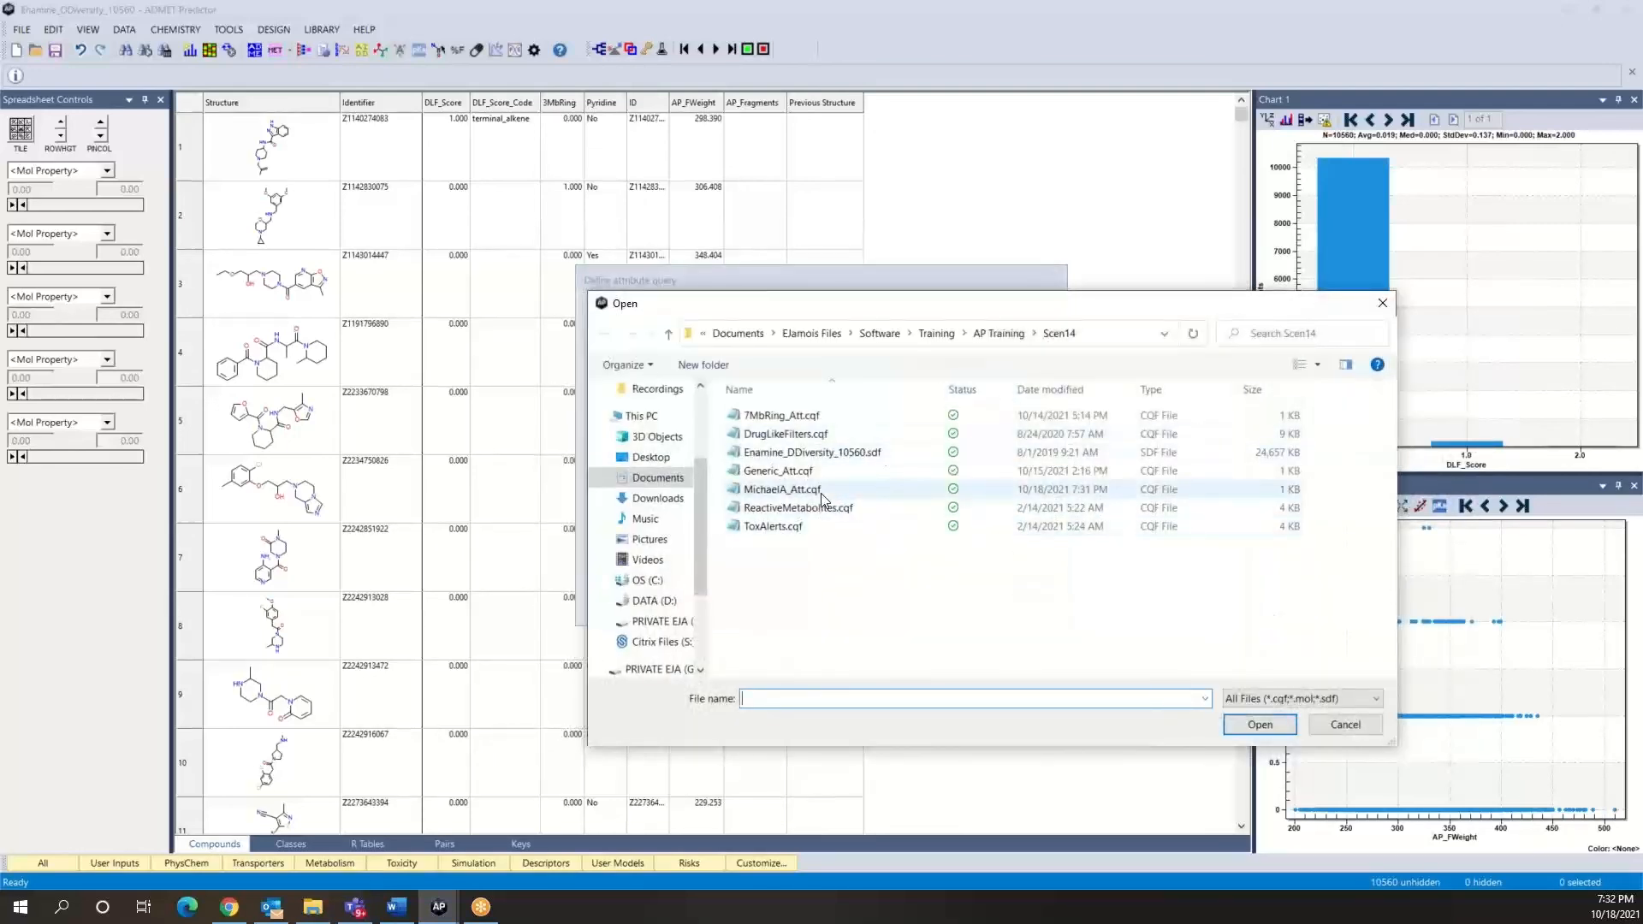
pyautogui.click(814, 490)
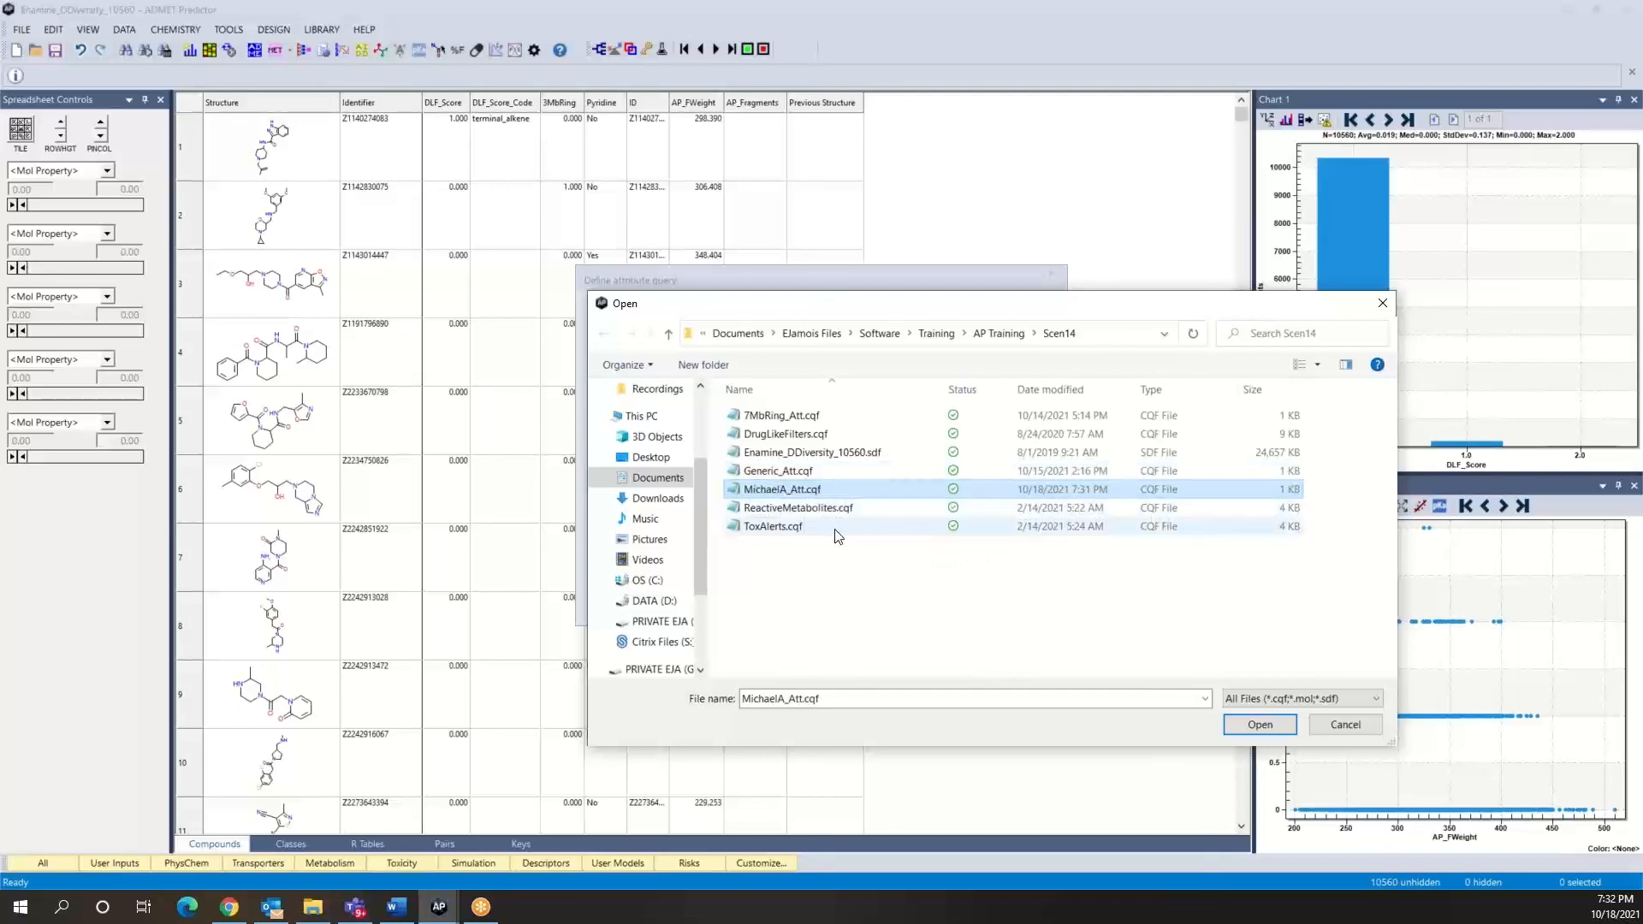
pyautogui.click(1237, 726)
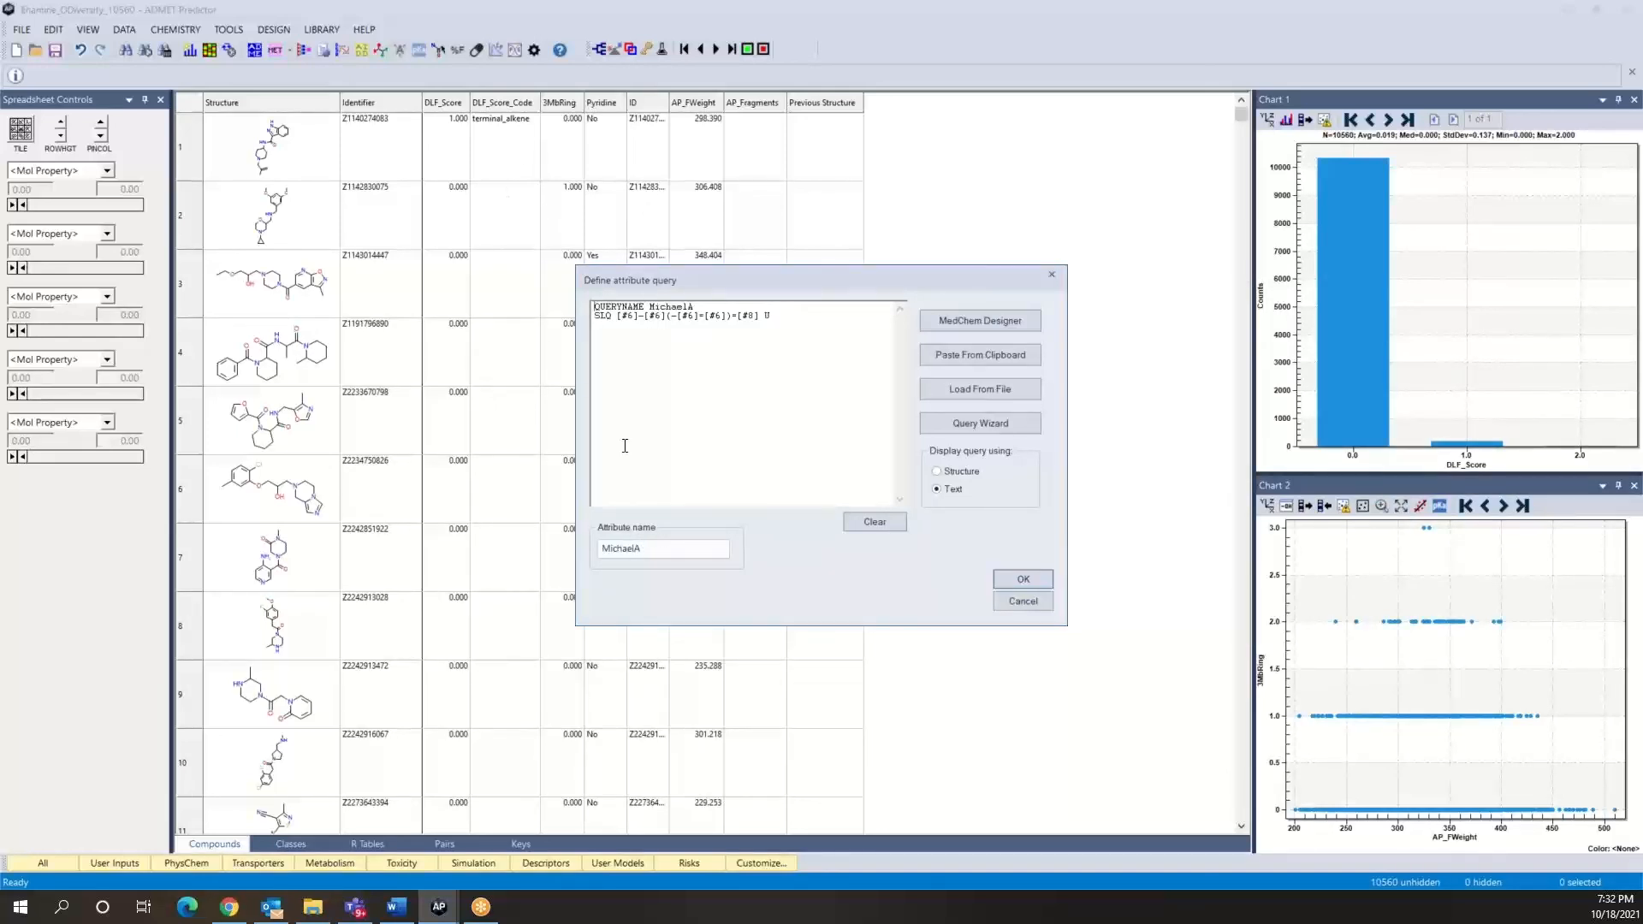
pyautogui.click(1024, 584)
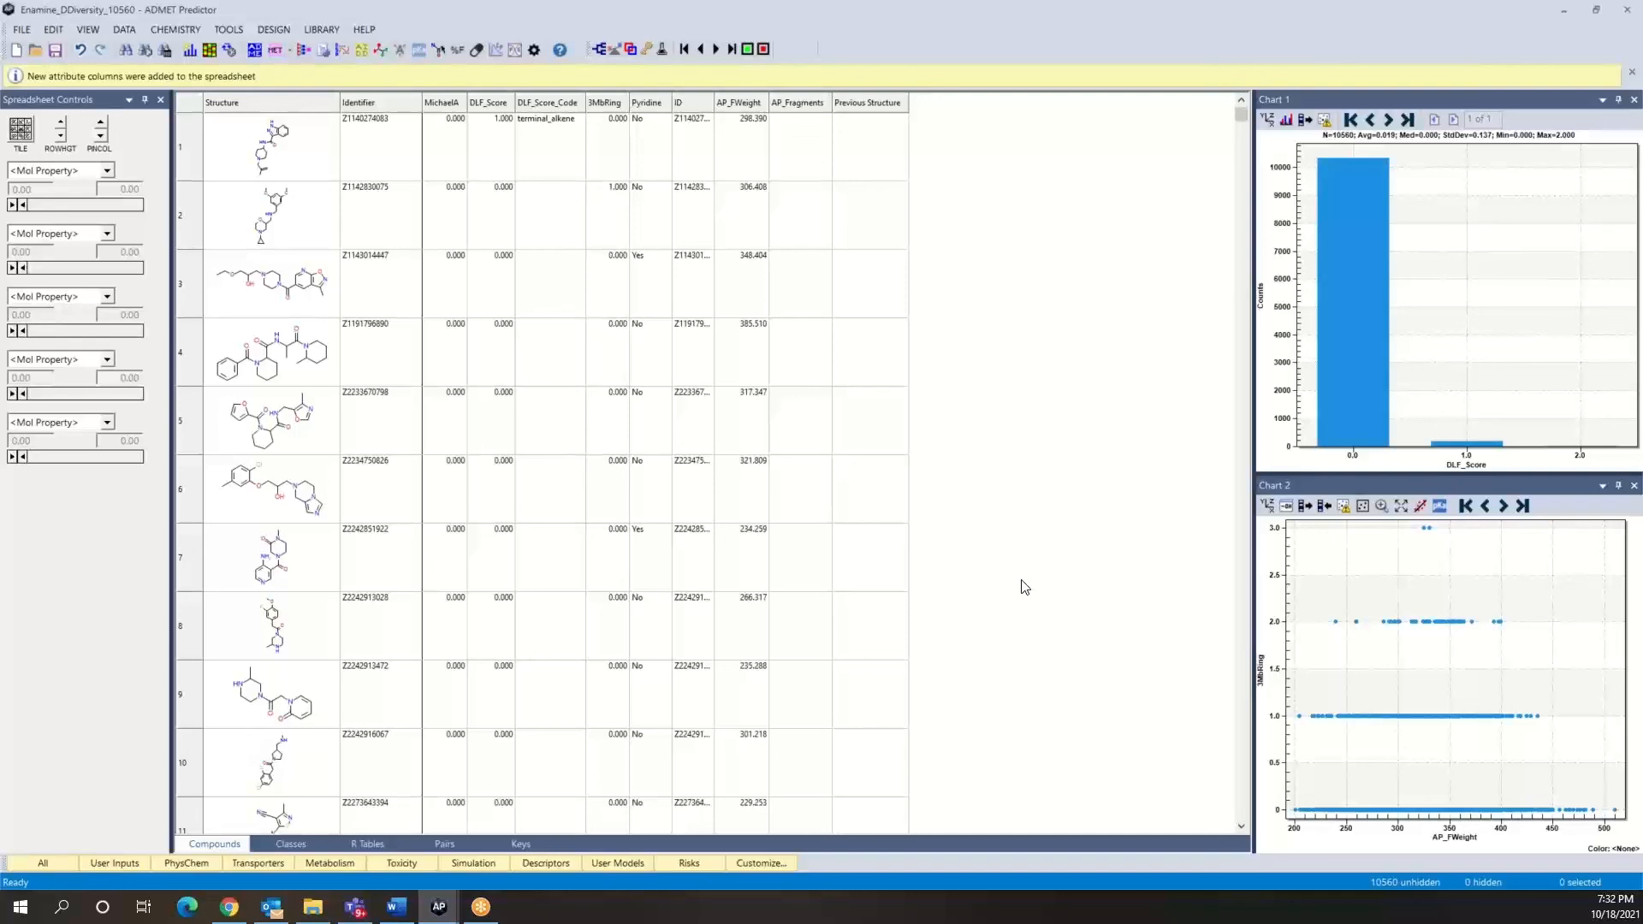
# Sort the compounds by MichaelA in descending order and change Chart 1 to plot the MichaelA distribution.
pyautogui.click(447, 107)
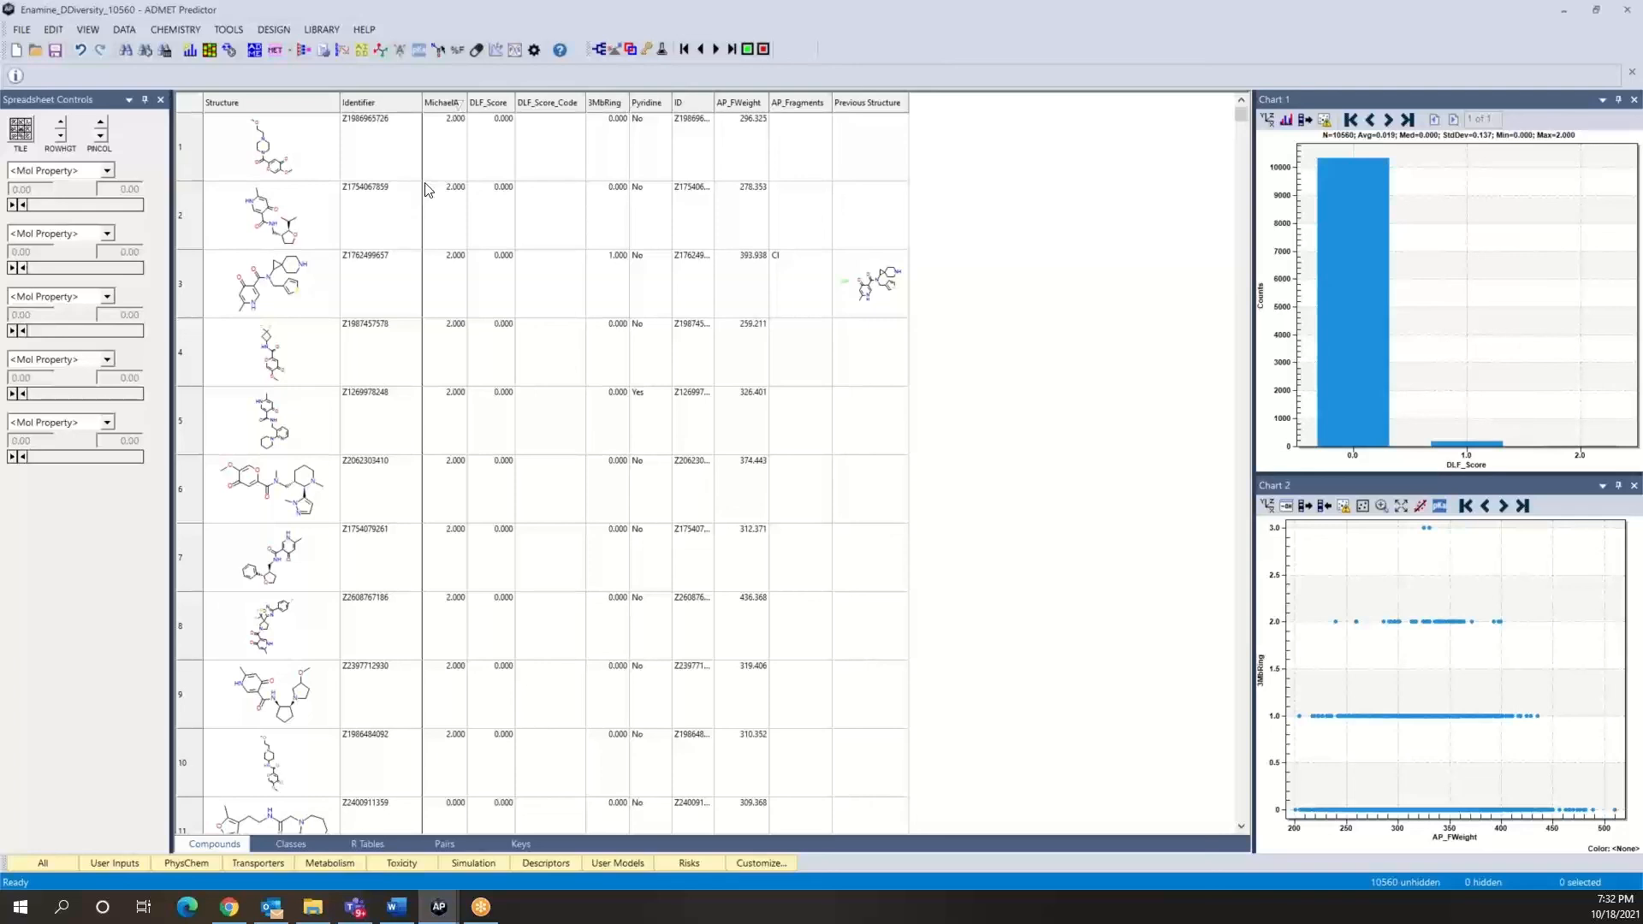
pyautogui.click(1267, 120)
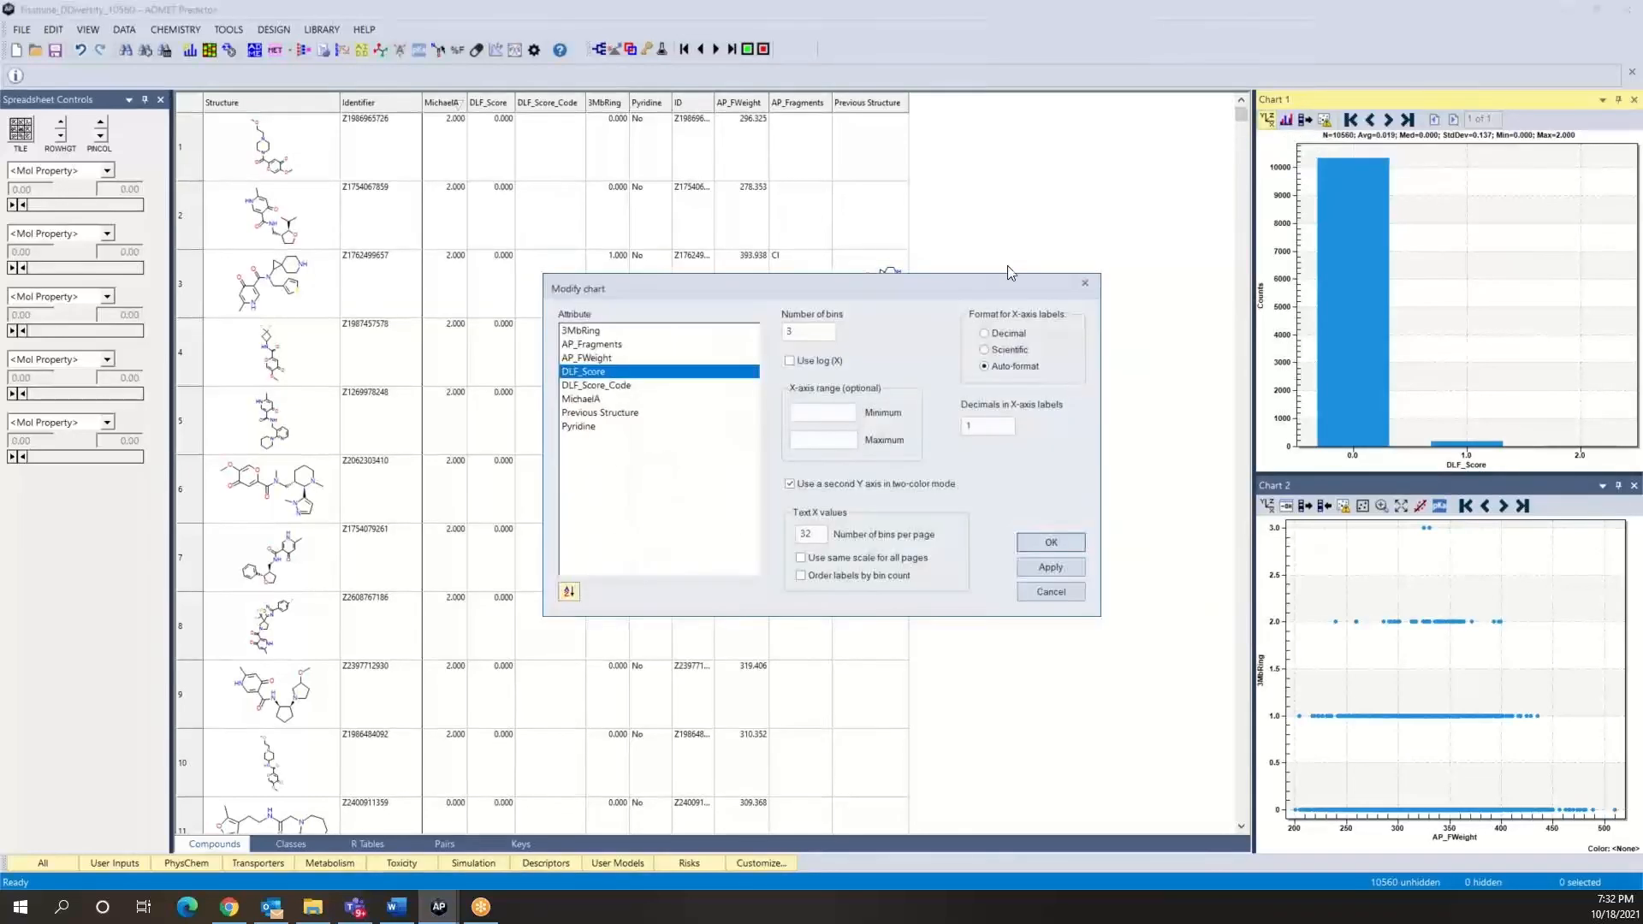
pyautogui.click(599, 400)
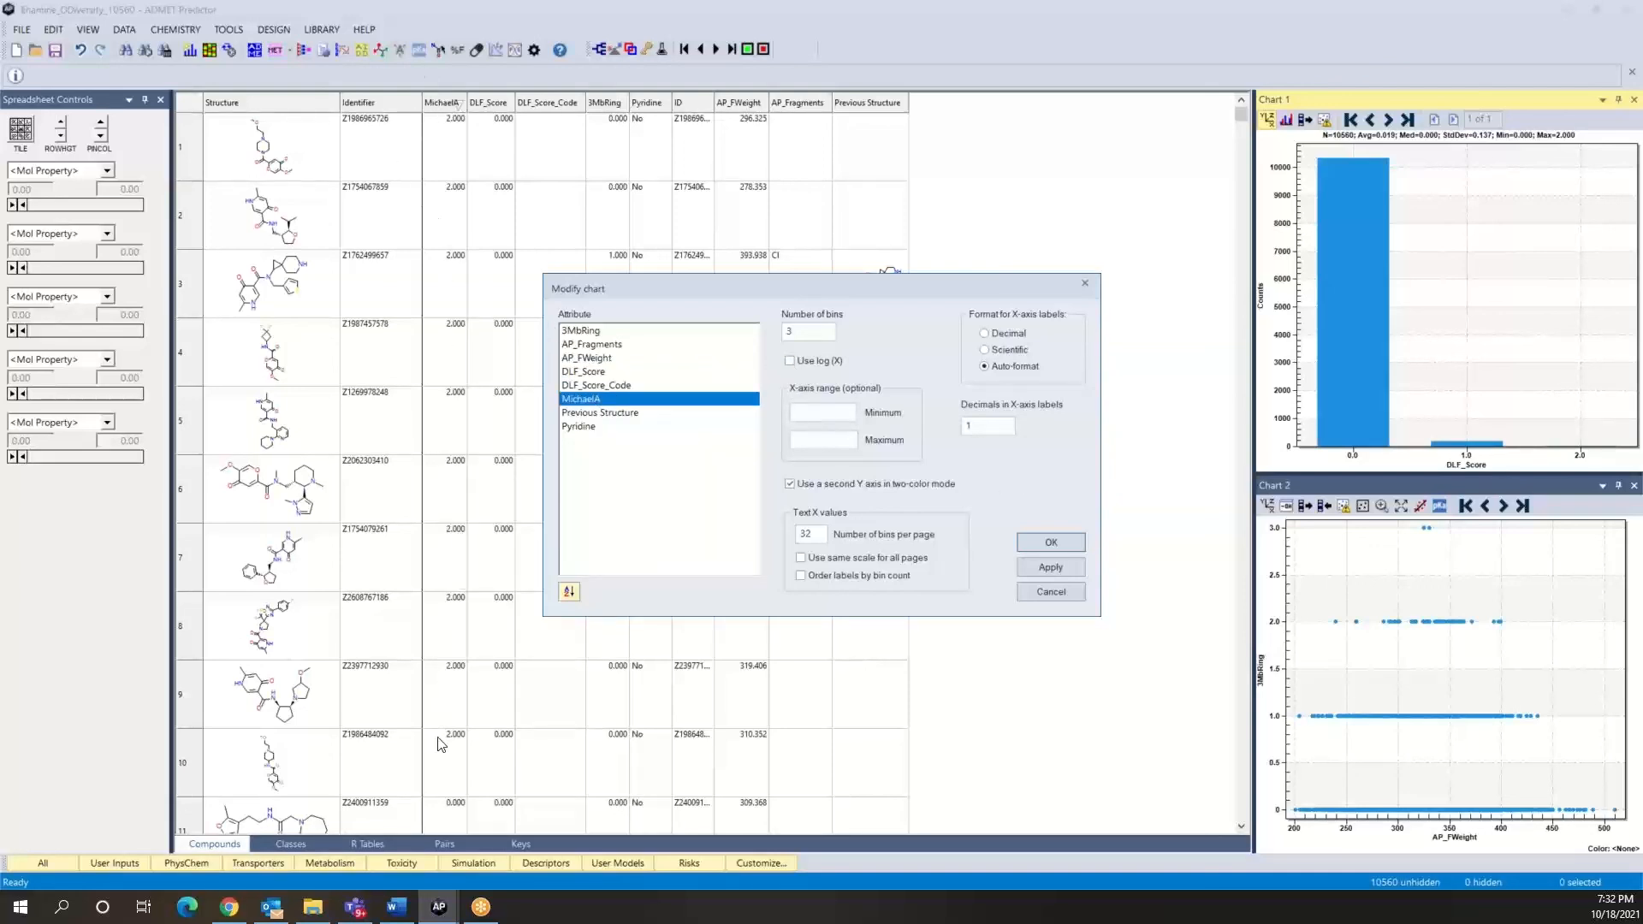
pyautogui.click(1050, 543)
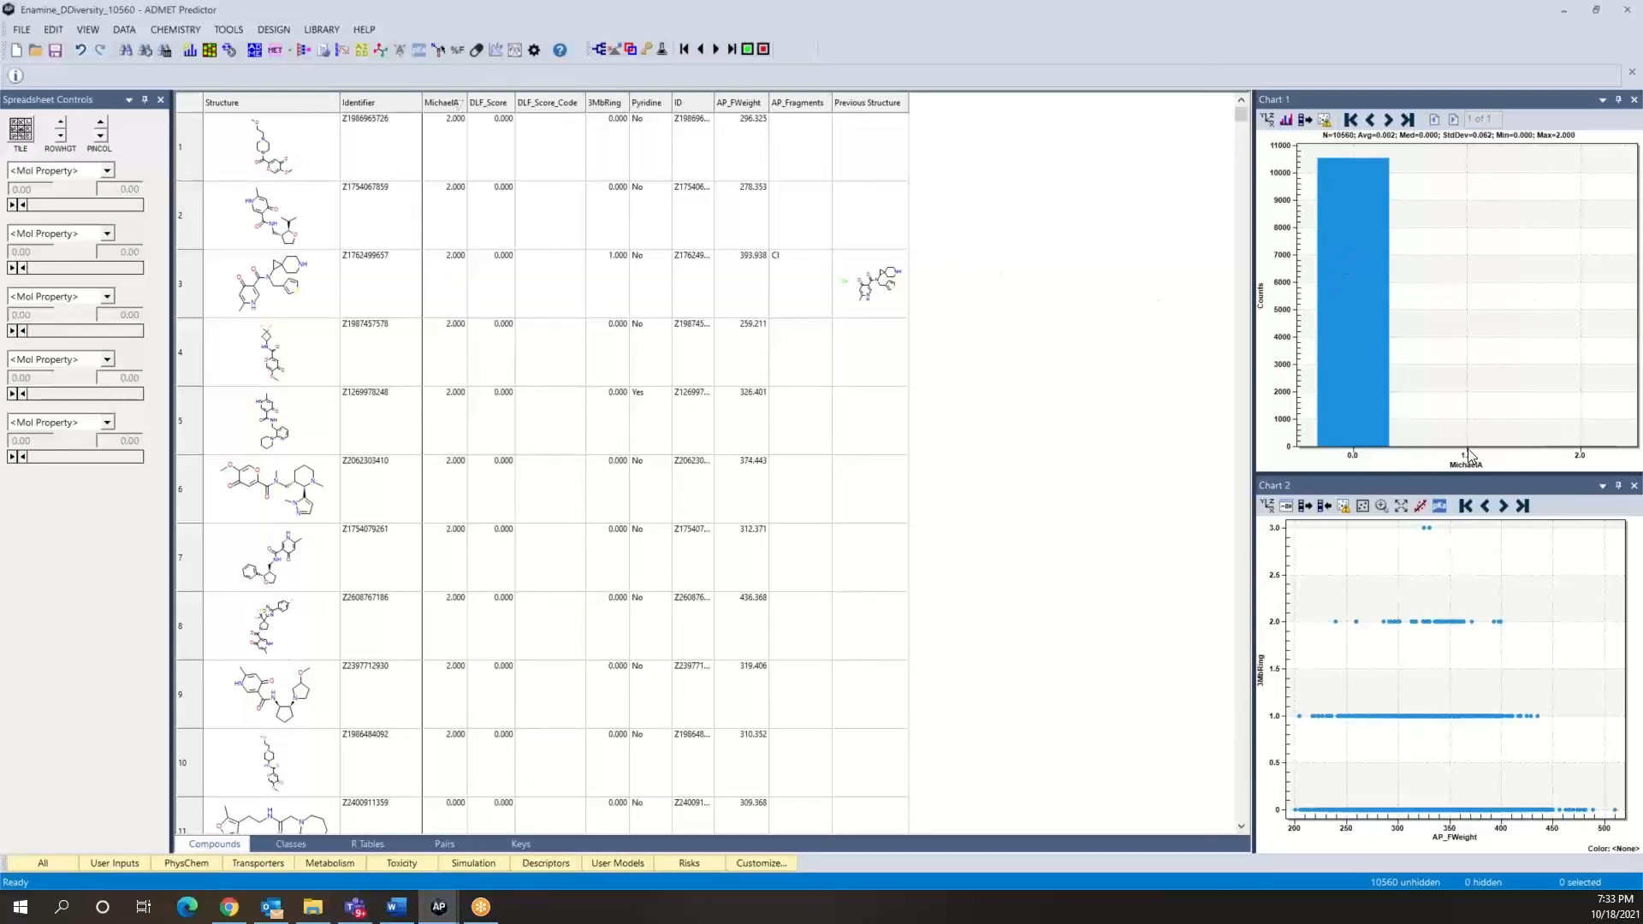
# View the first three compounds behind the 2.0 bar of the MichaelA chart with their attributes.
pyautogui.click(1580, 454)
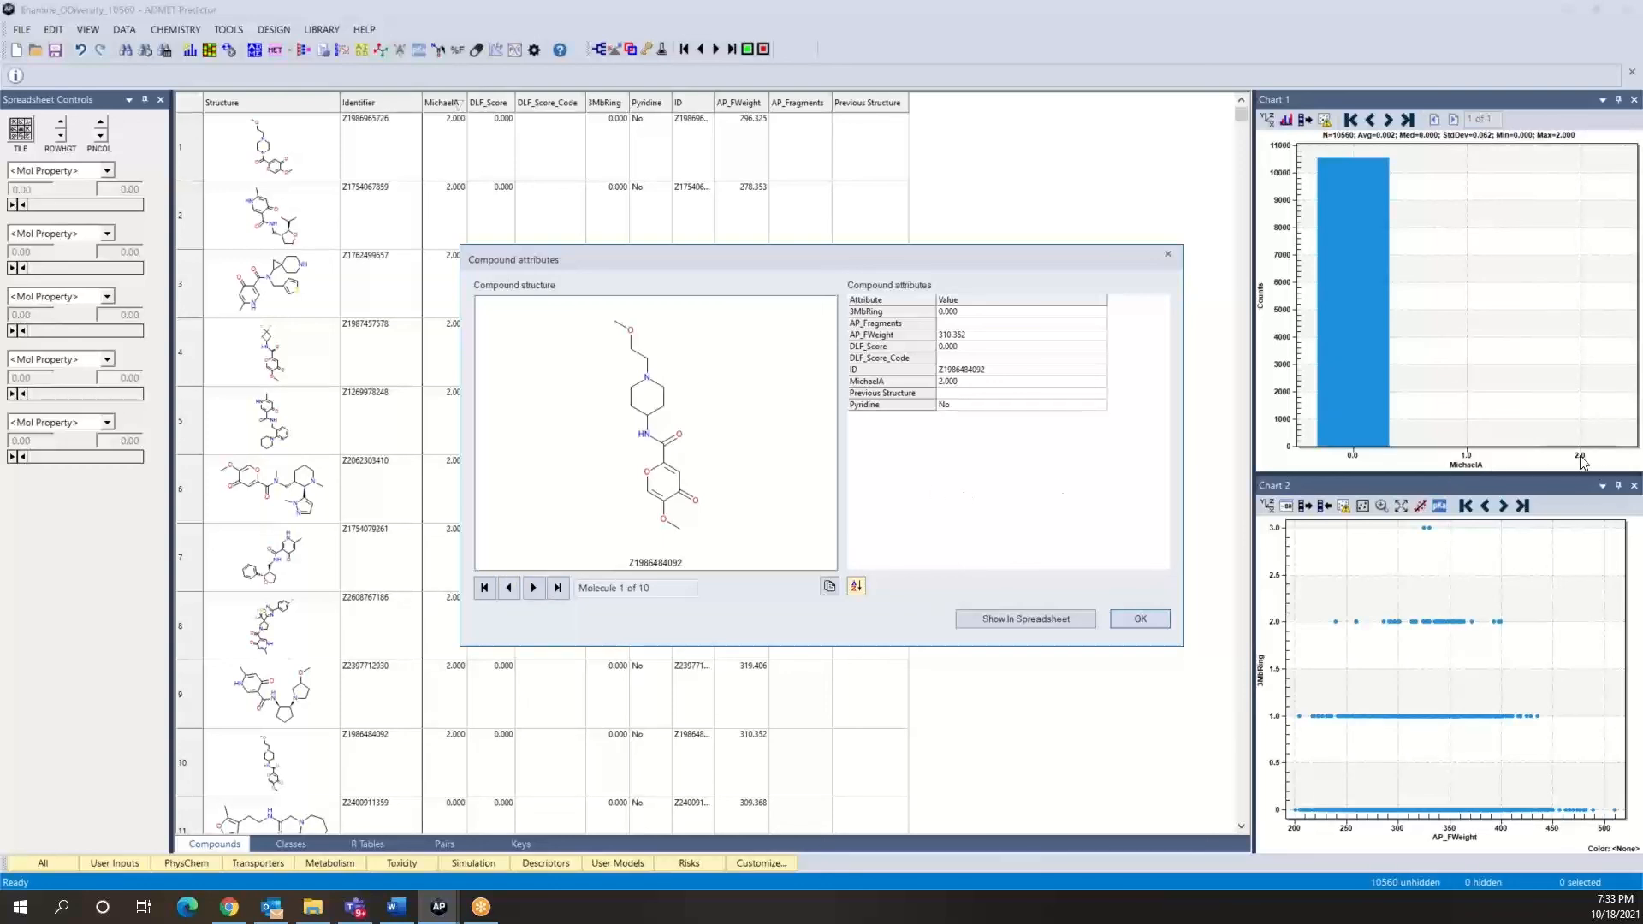
pyautogui.click(534, 590)
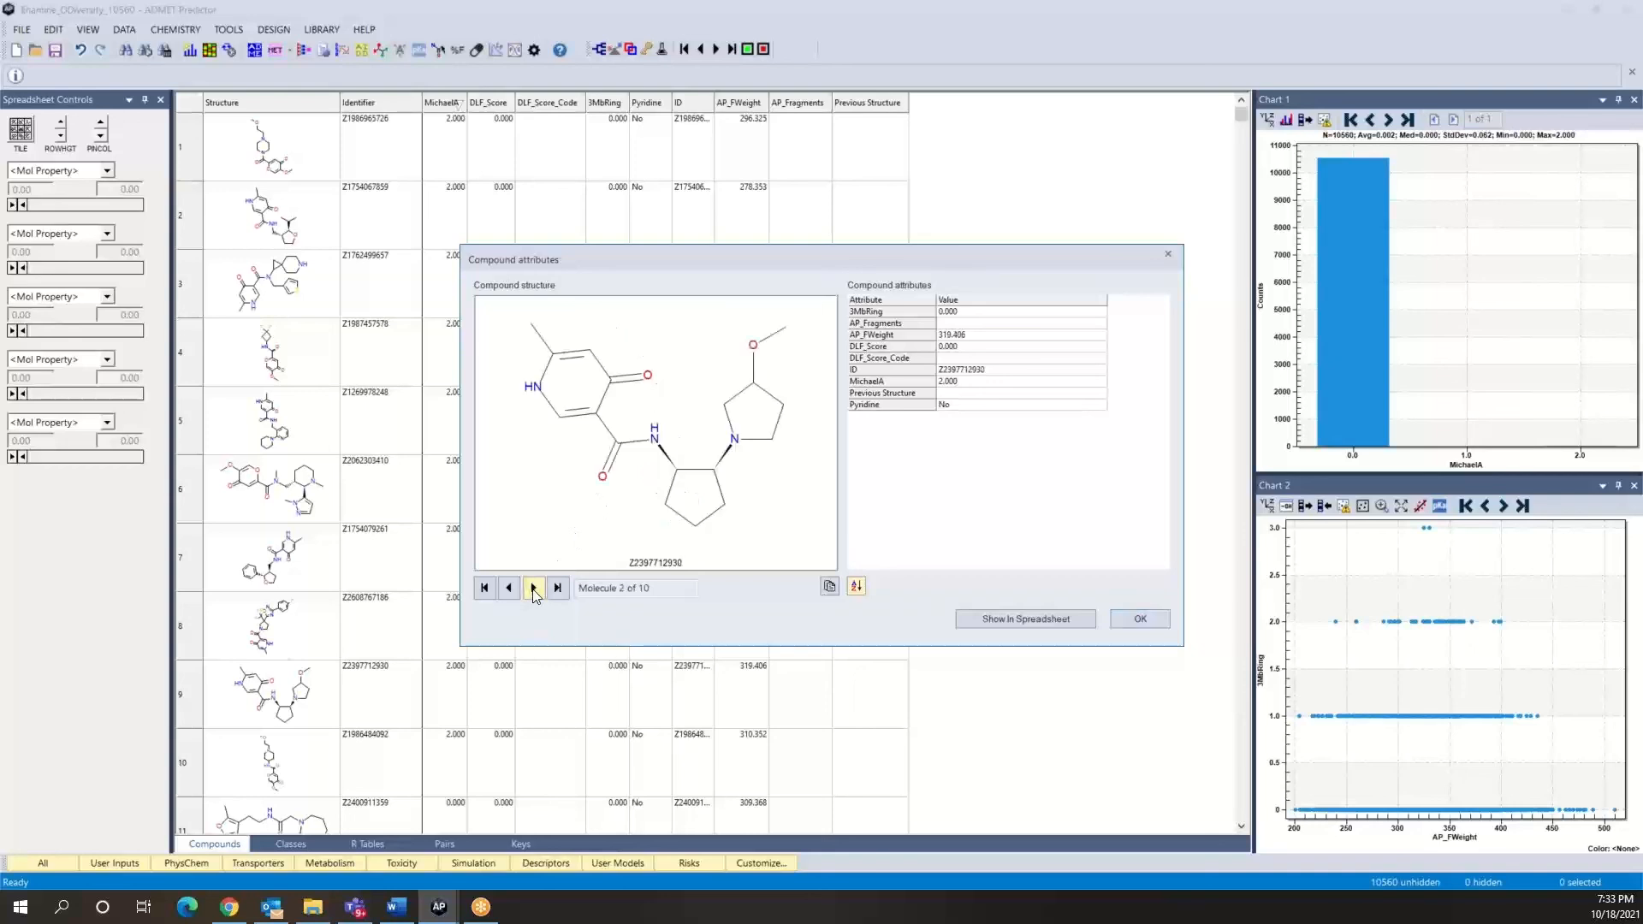
pyautogui.click(534, 589)
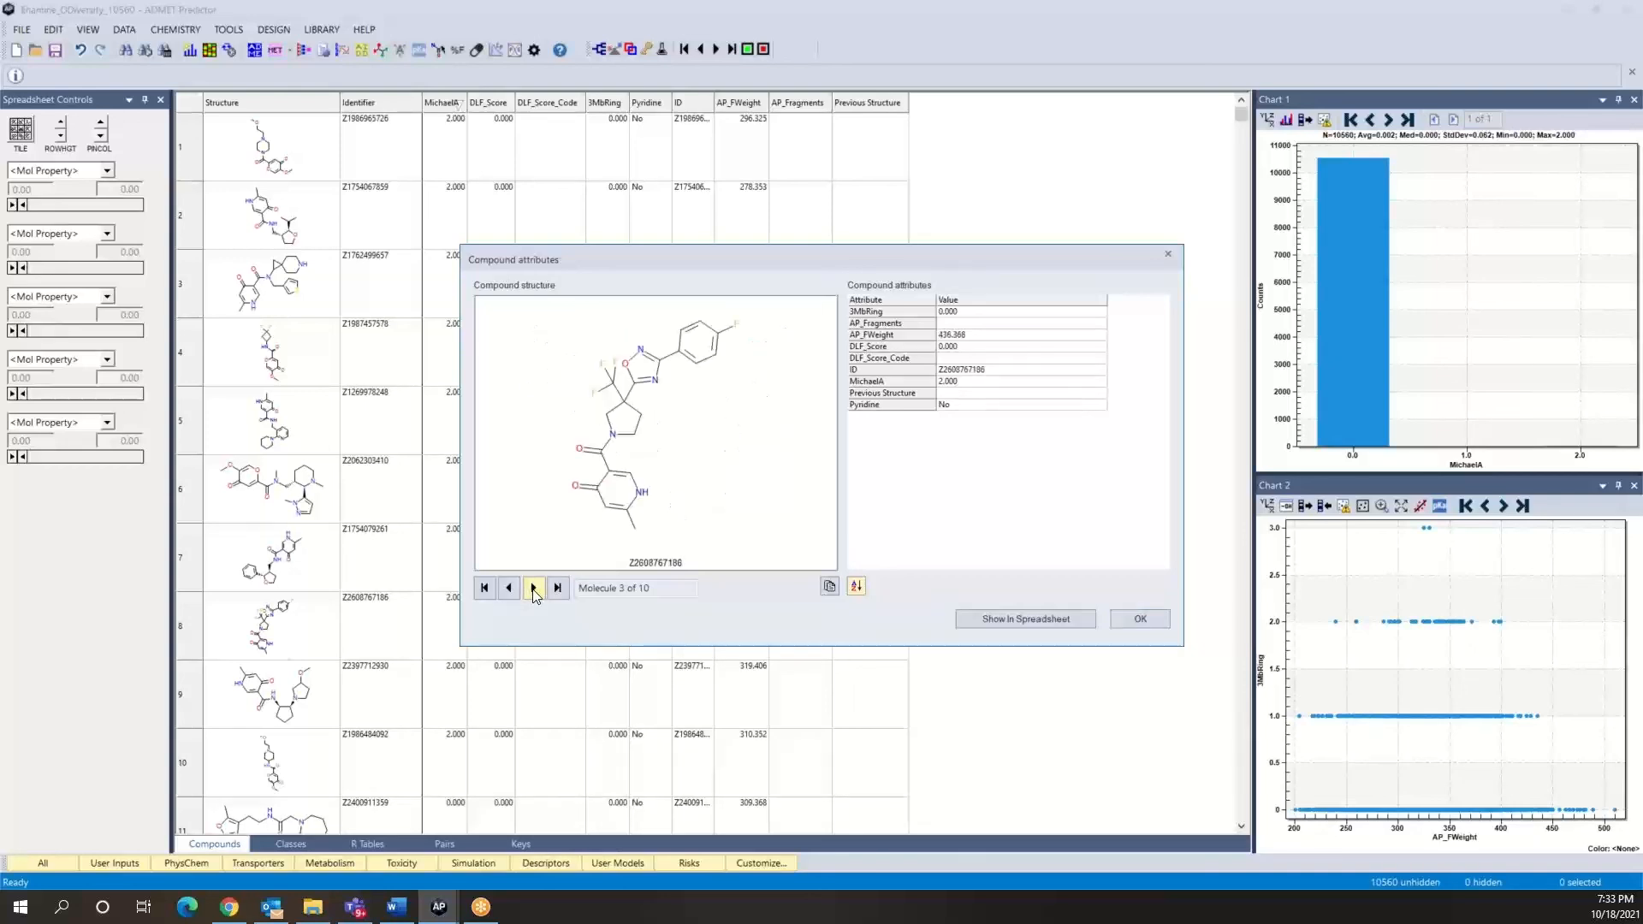